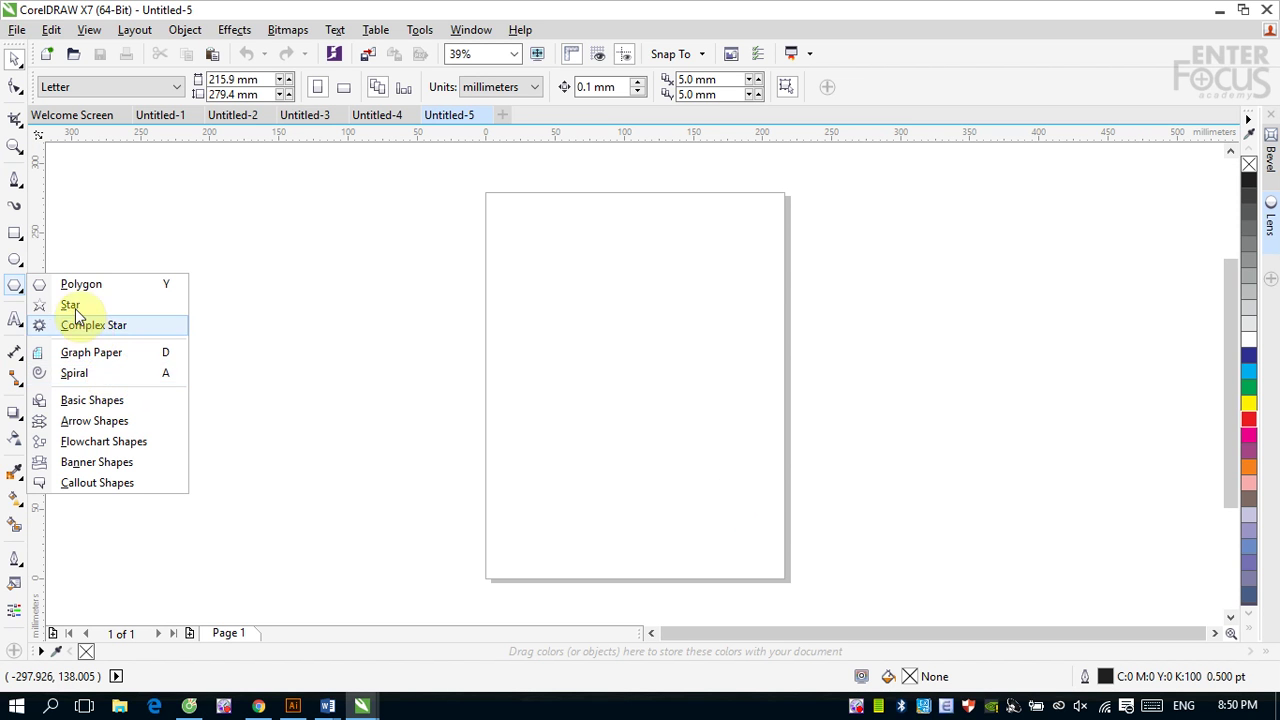
- Draw a 10-by-10 graph paper grid about 192 mm wide and 140 mm high across the upper half of the page
mouse_move(13, 237)
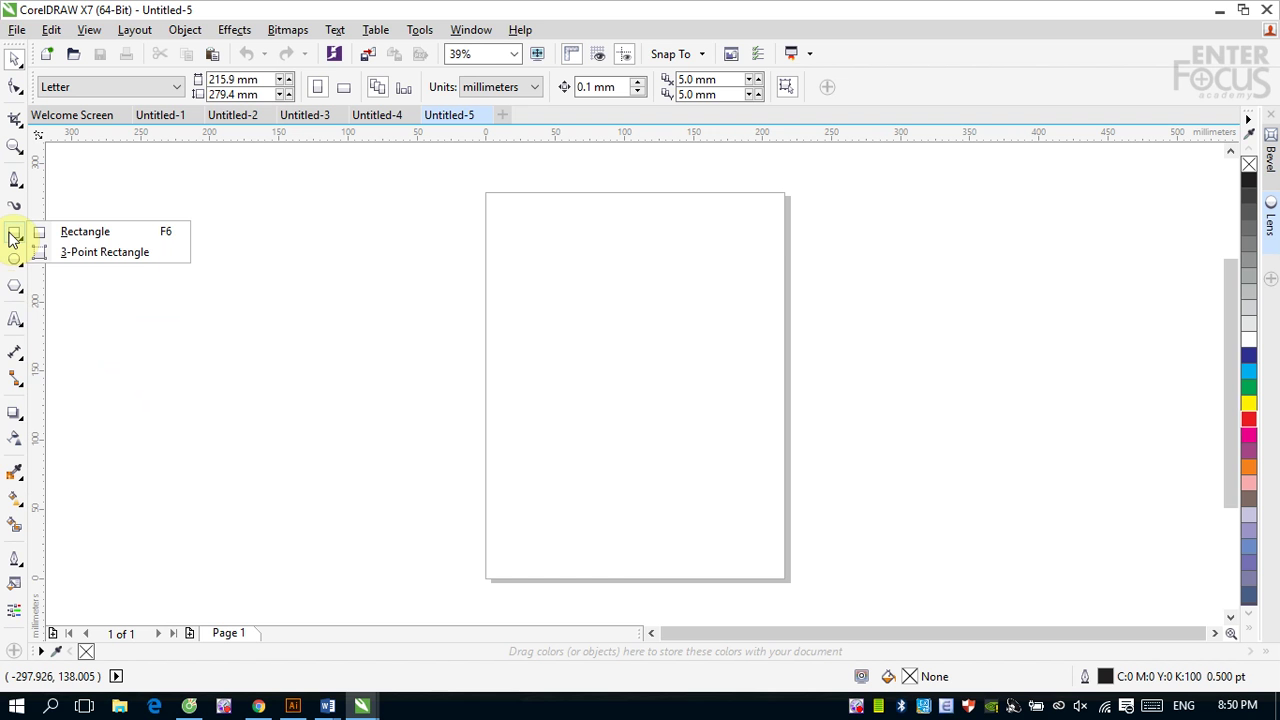
mouse_move(15, 287)
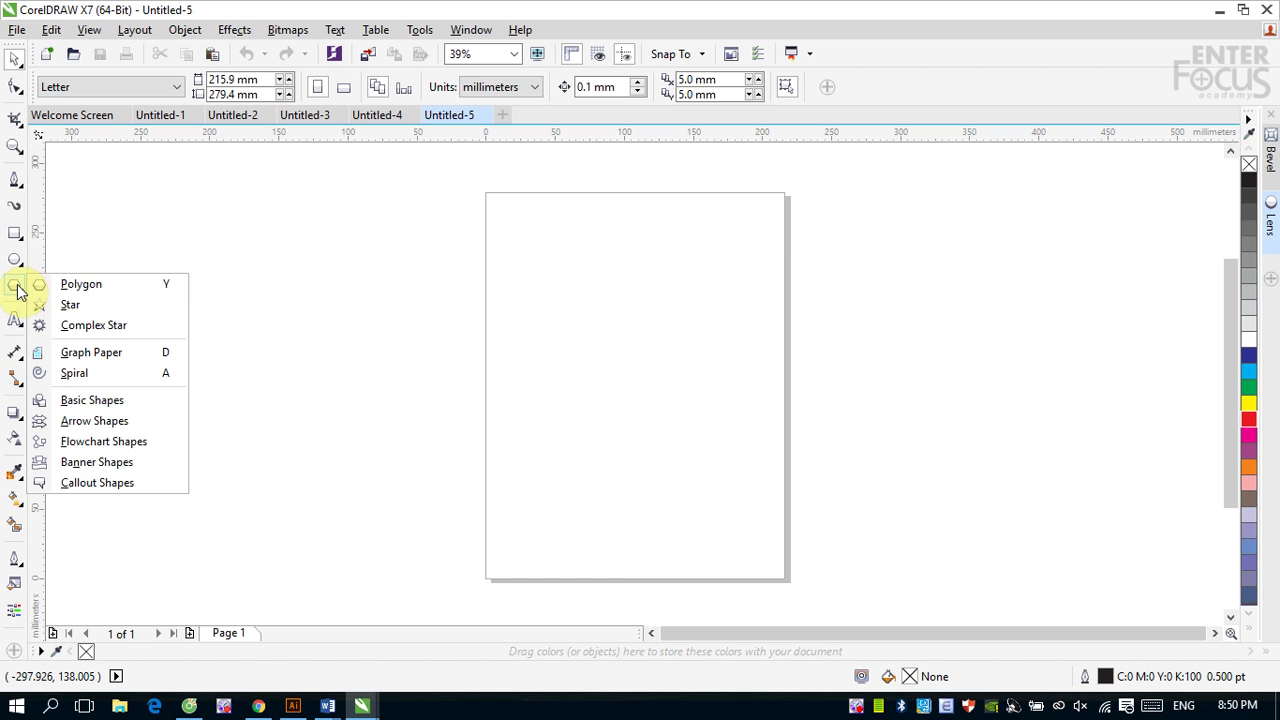
left_click(87, 355)
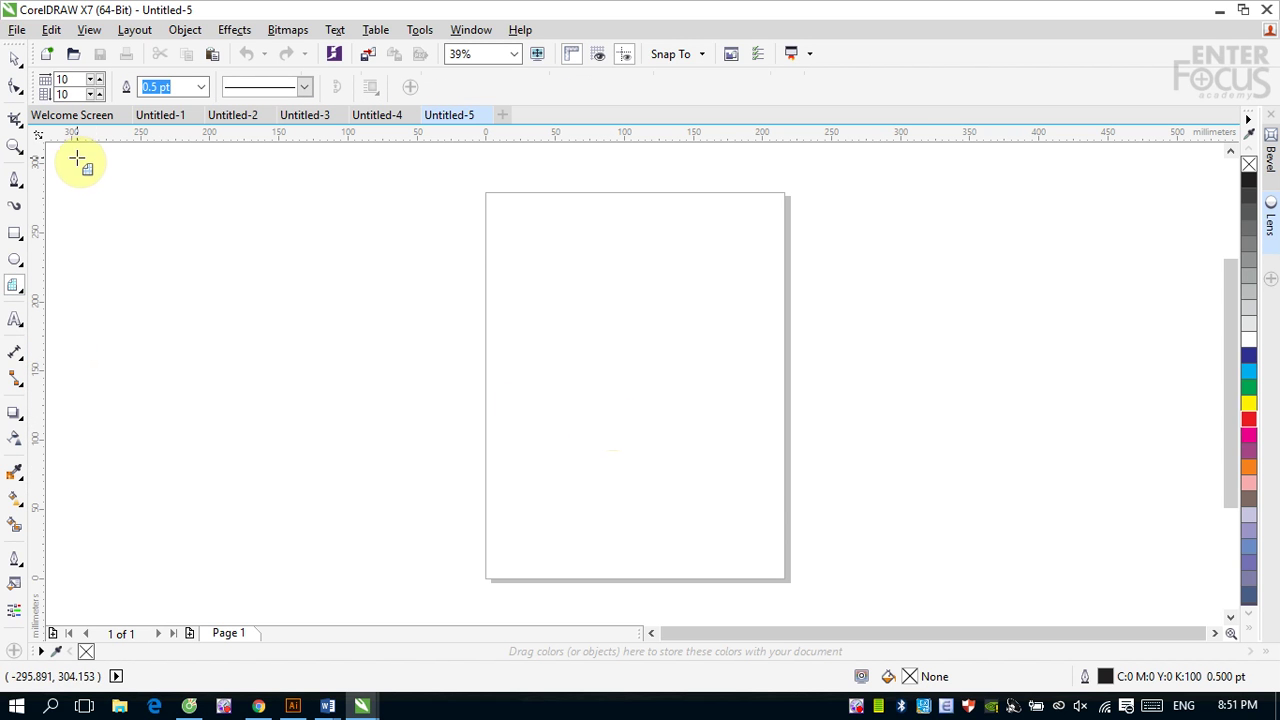
left_click(64, 79)
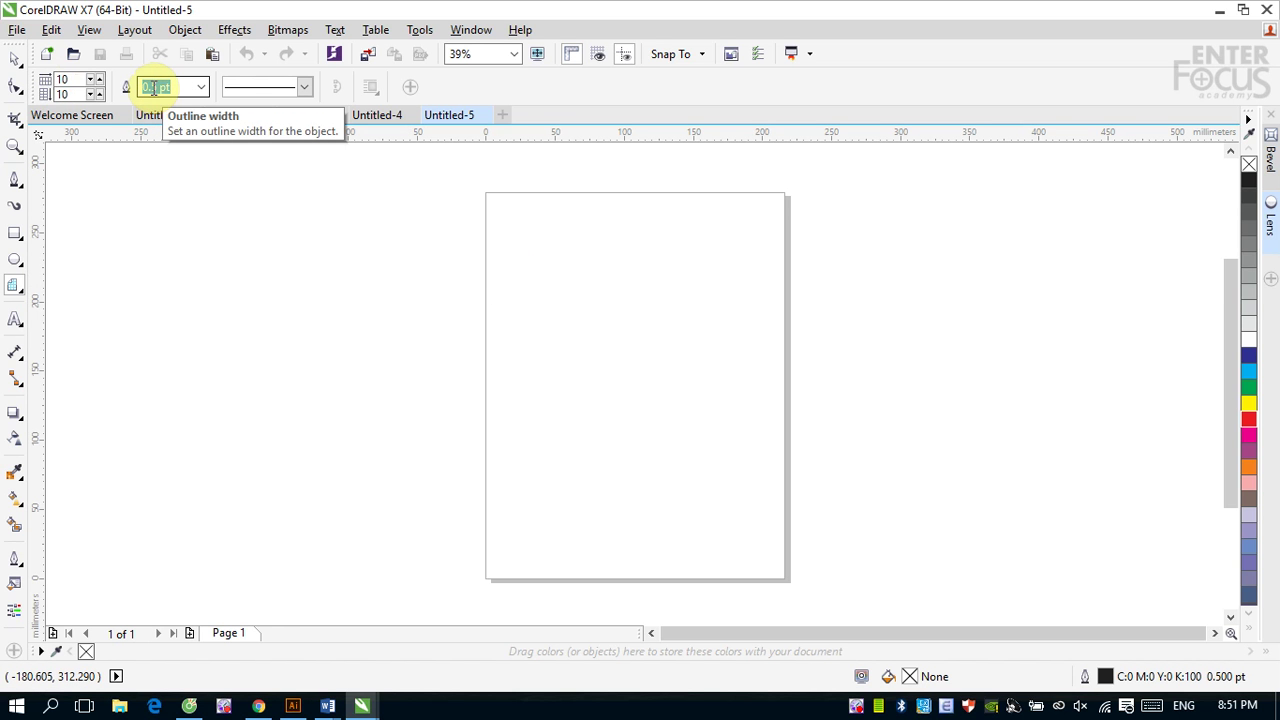
left_click(306, 90)
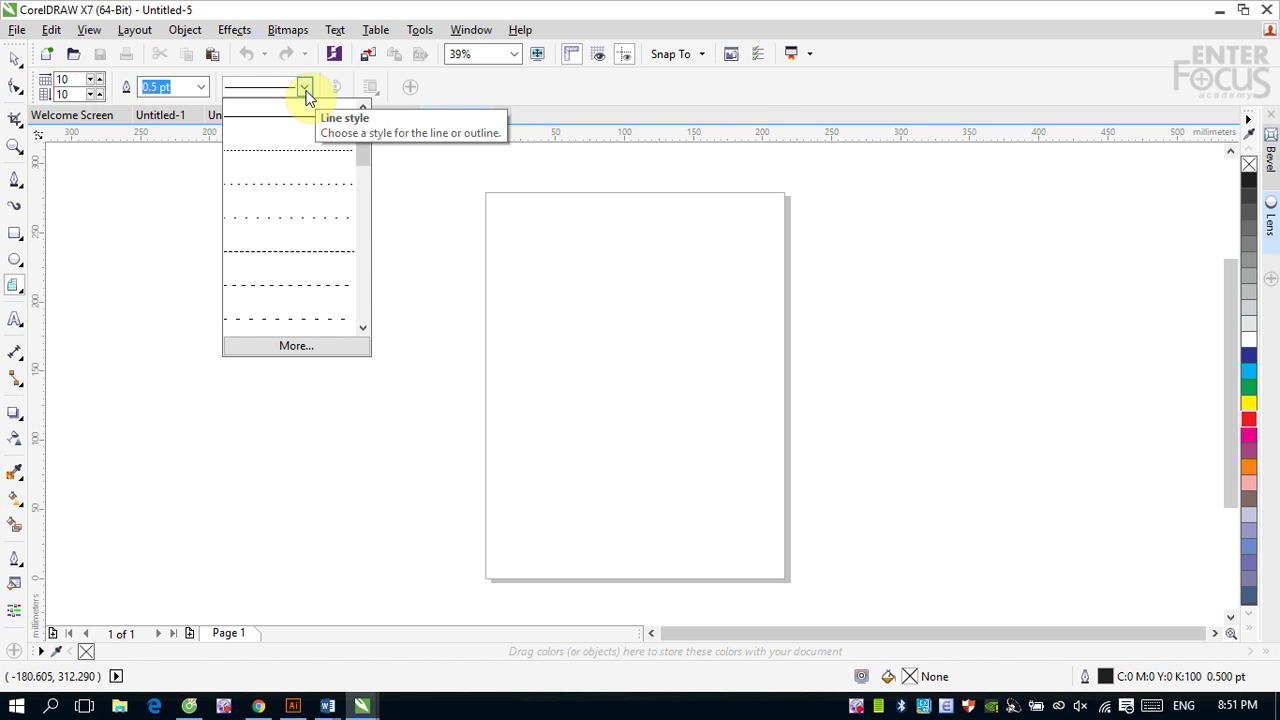
left_click(710, 96)
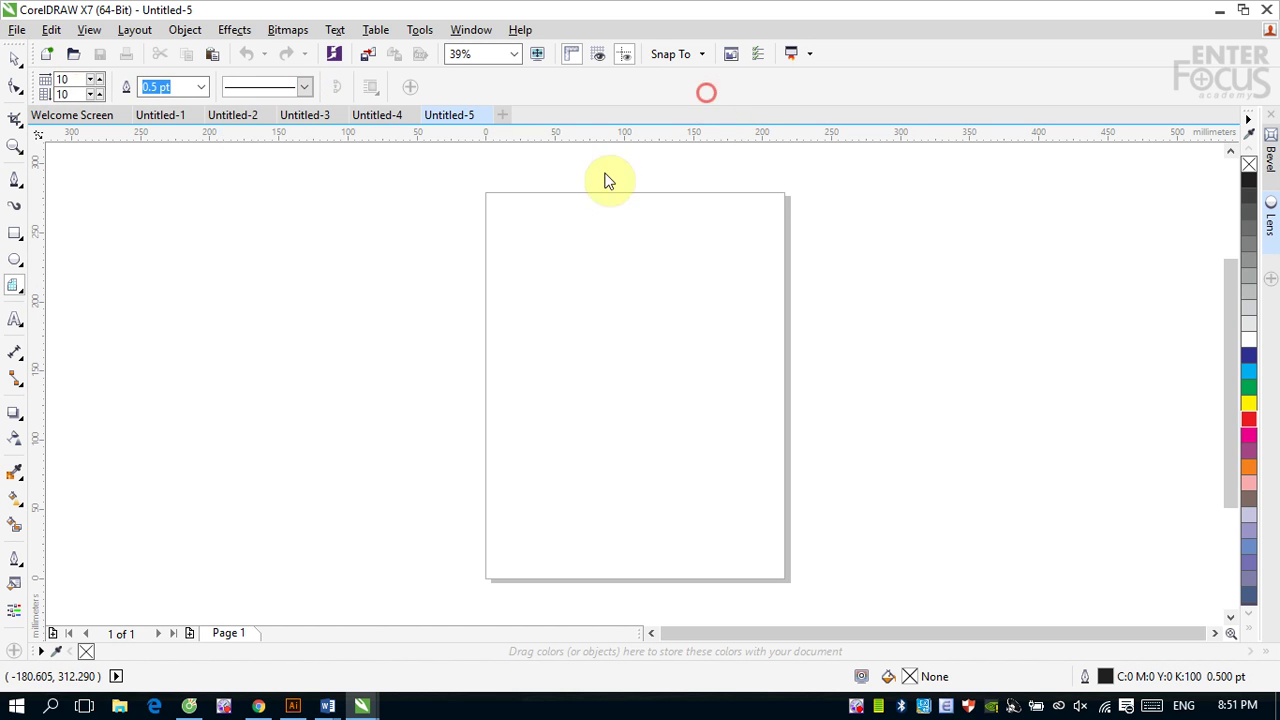
left_click_drag(503, 249, 518, 257)
left_click_drag(564, 310, 755, 424)
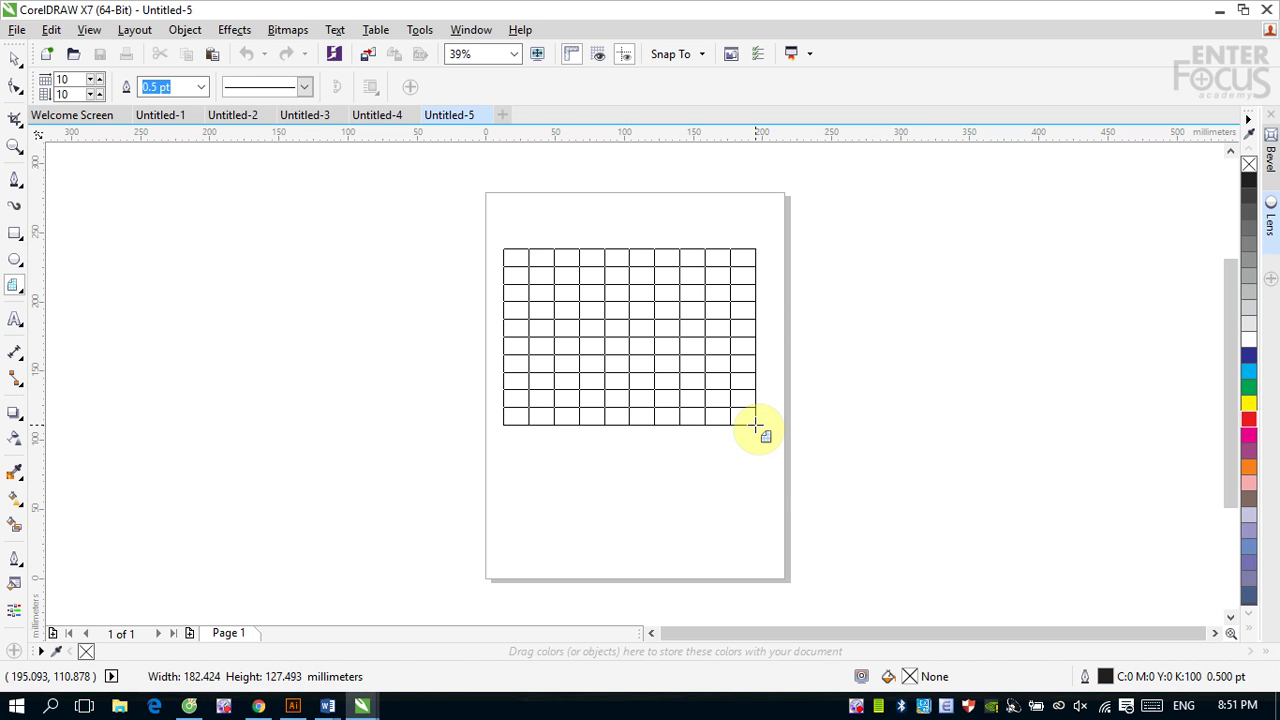
left_click_drag(755, 424, 754, 426)
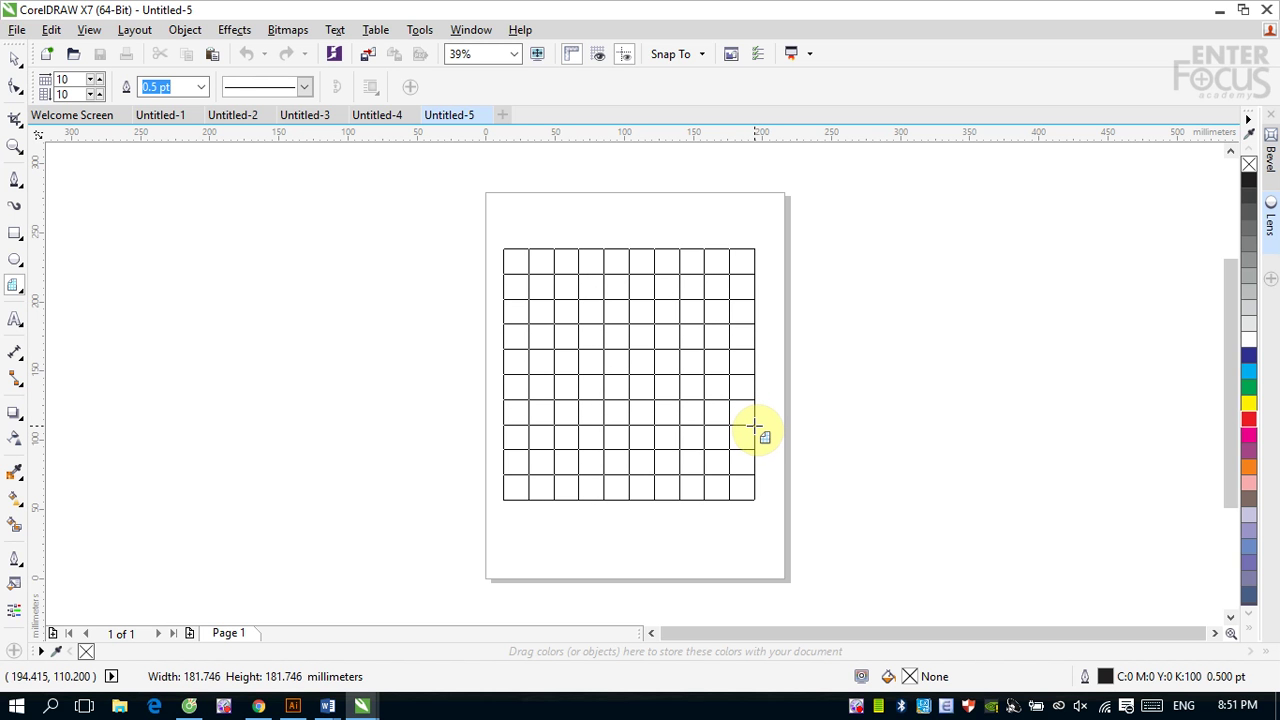
mouse_move(754, 426)
left_mouse_down()
mouse_move(755, 384)
mouse_move(770, 442)
left_mouse_up()
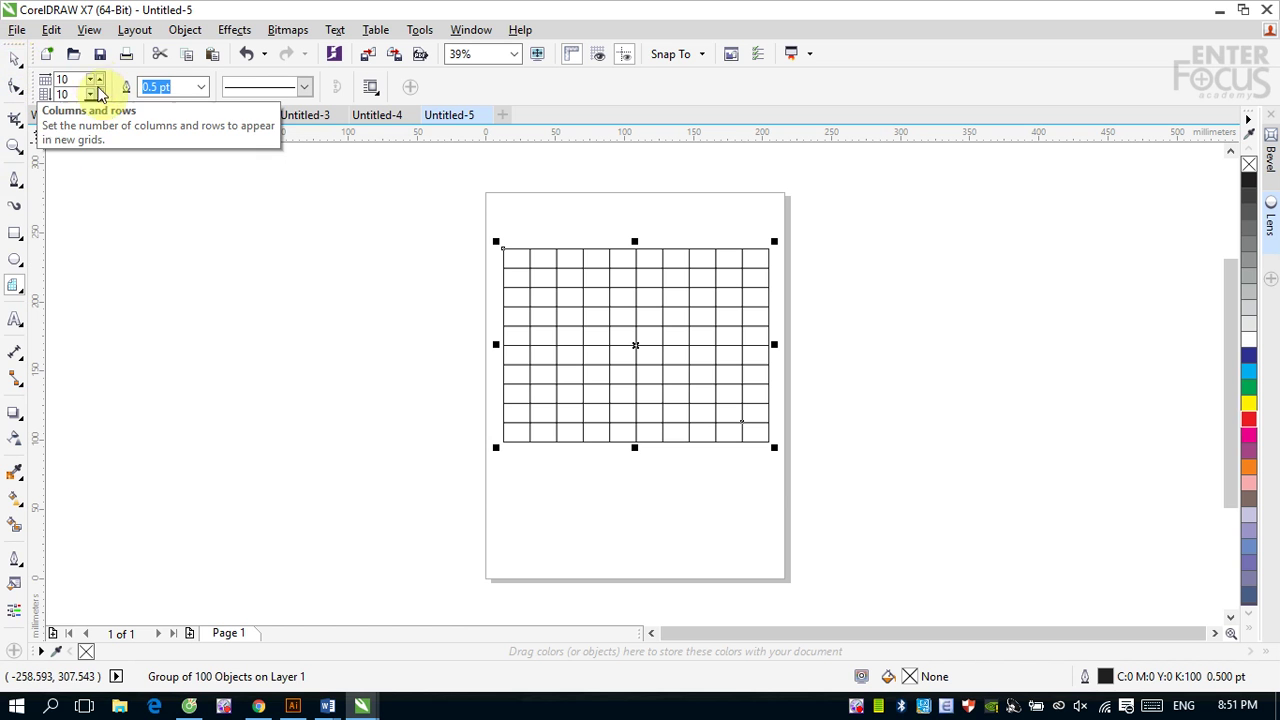
- Set the number of columns for new graph paper grids to 12
left_click(90, 79)
left_click(97, 80)
left_click(97, 80)
left_click(97, 80)
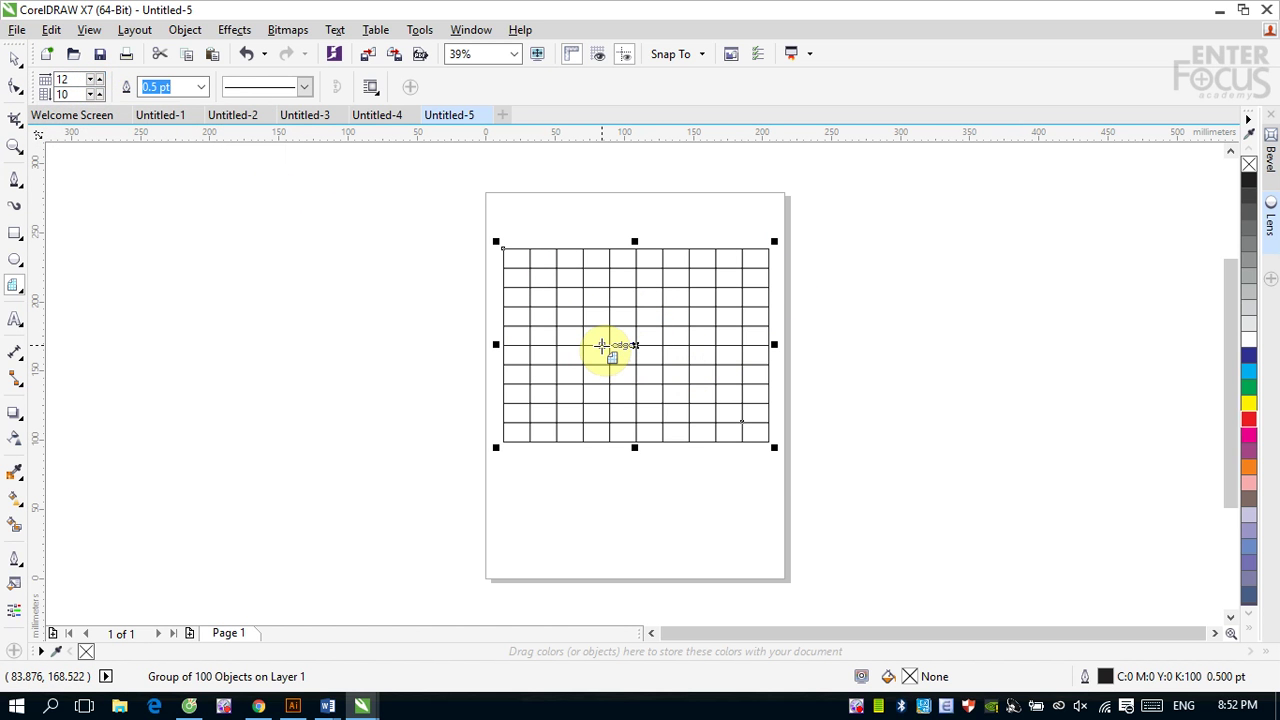
- Ungroup the graph paper grid and move its upper-right cell off the page to the right
left_click(14, 58)
left_click(914, 408)
left_click(679, 355)
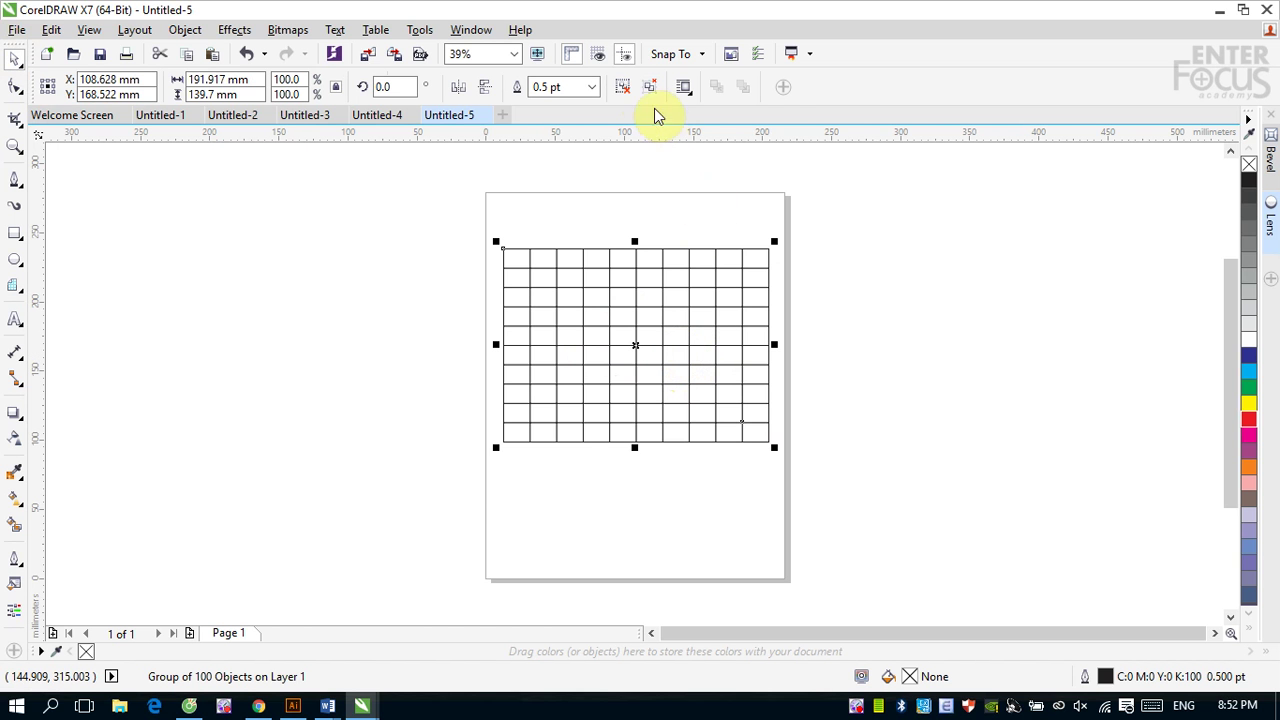
left_click(622, 87)
left_click(872, 248)
left_click(763, 257)
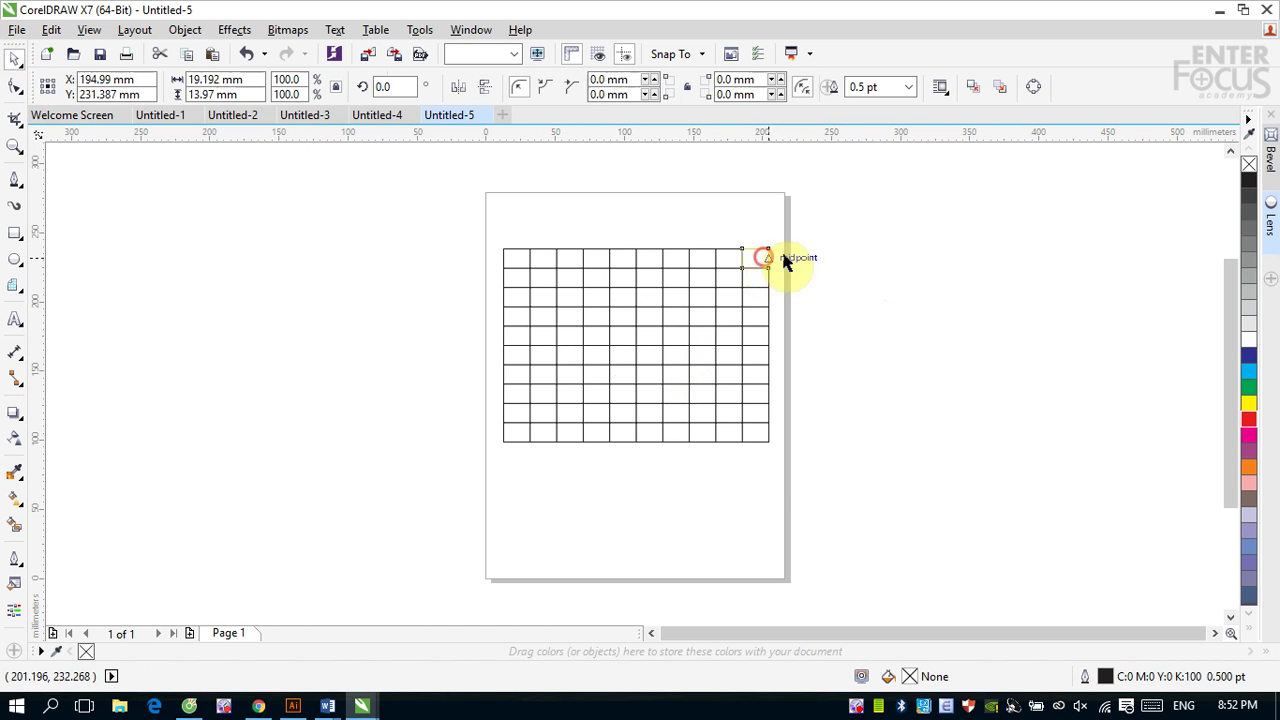
left_click_drag(763, 257, 849, 246)
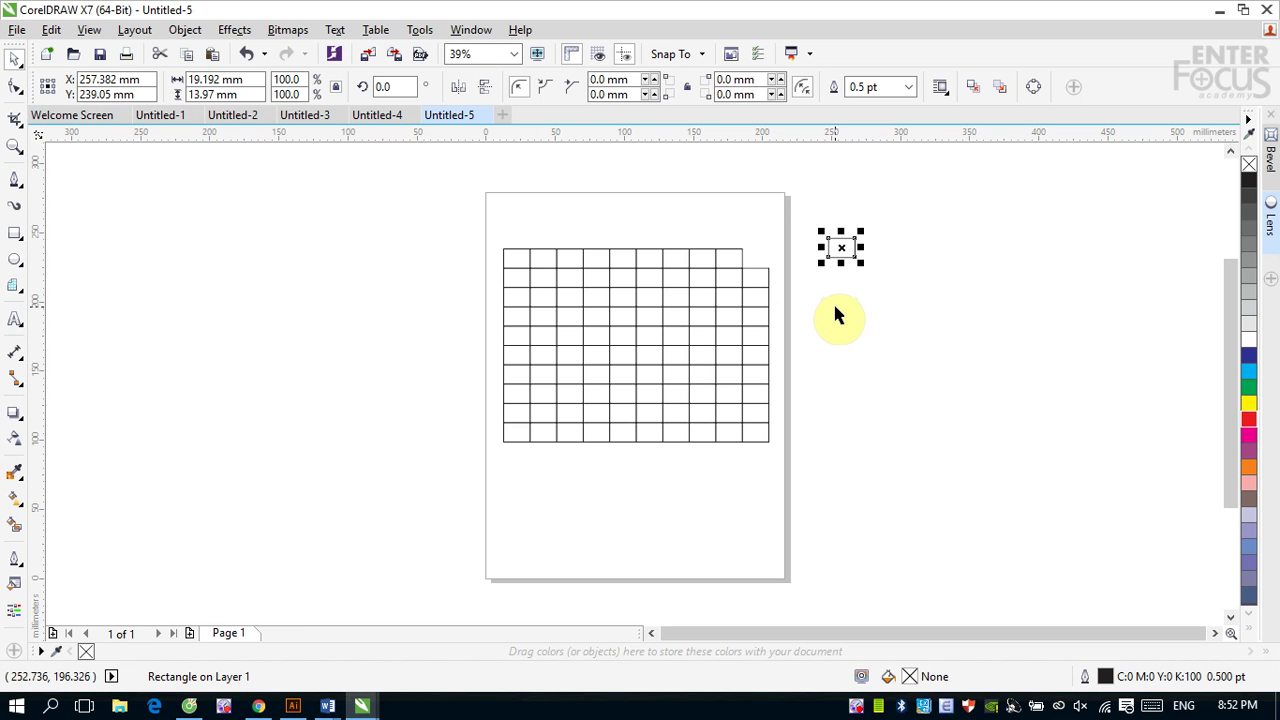
- Undo the cell move and the ungrouping of the grid
key("ctrl+z")
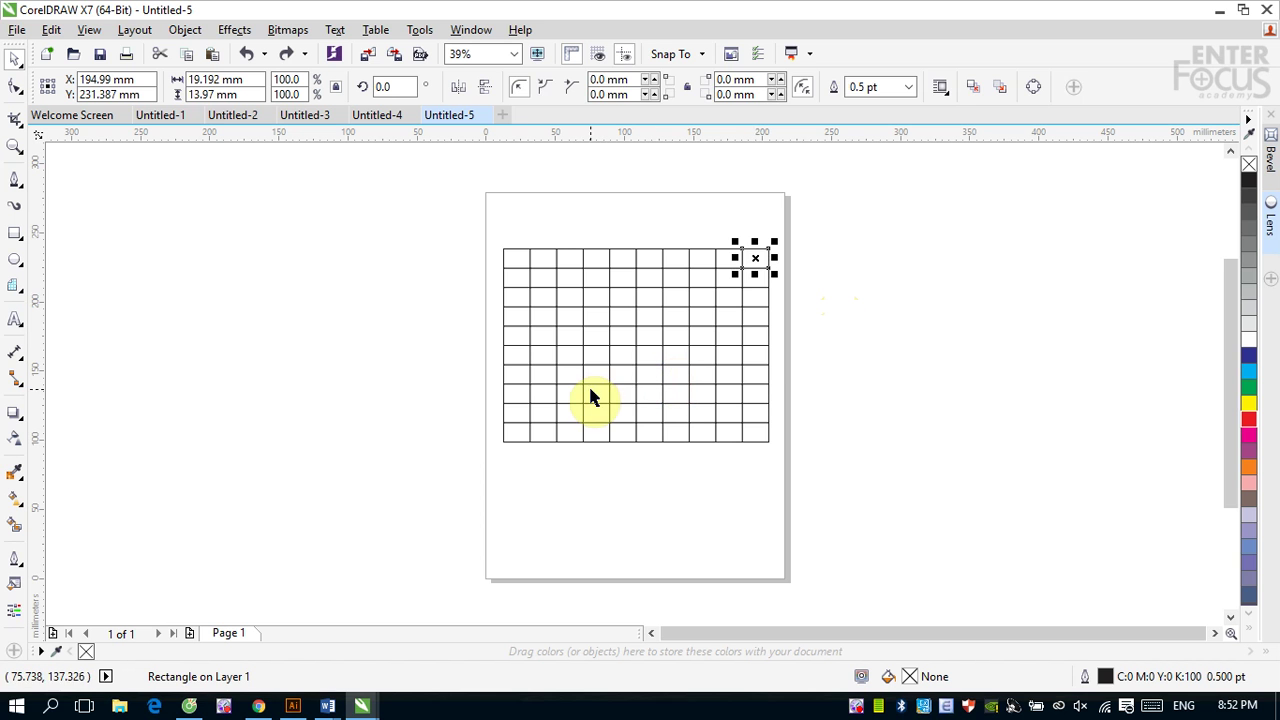
key("ctrl+z")
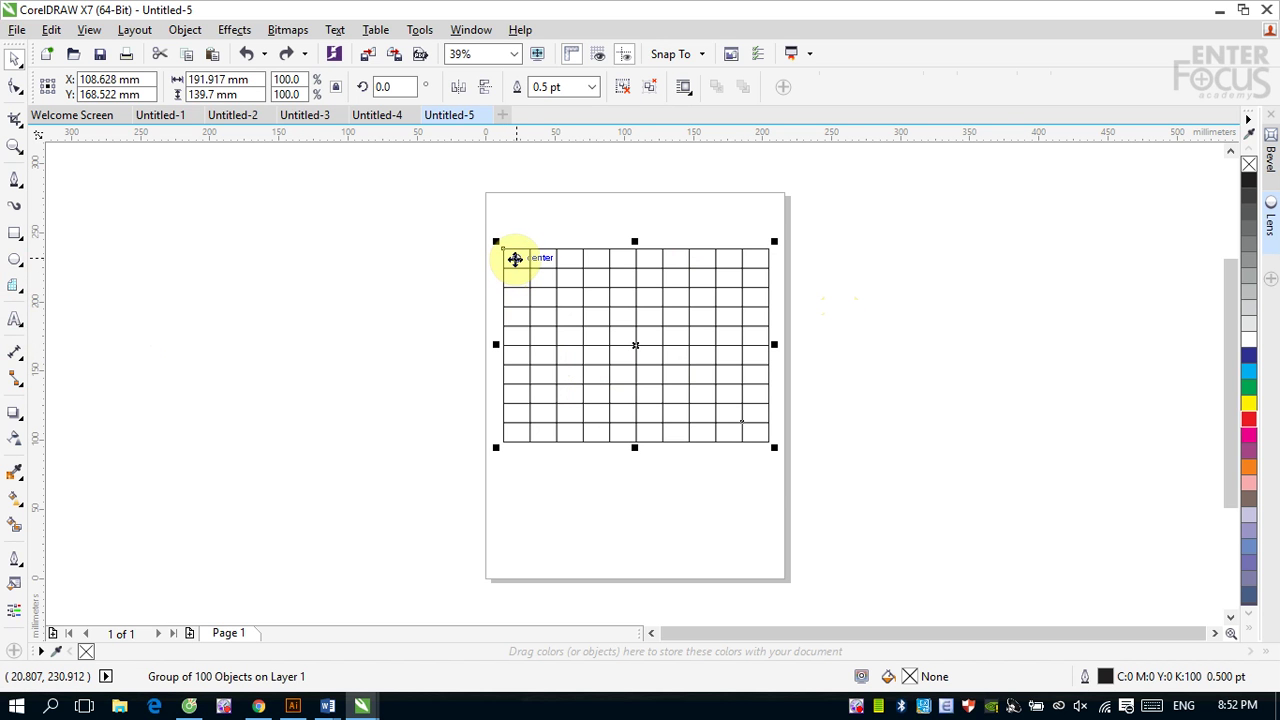
- Move the whole graph paper grid off the page into the empty area to its right
left_click(16, 320)
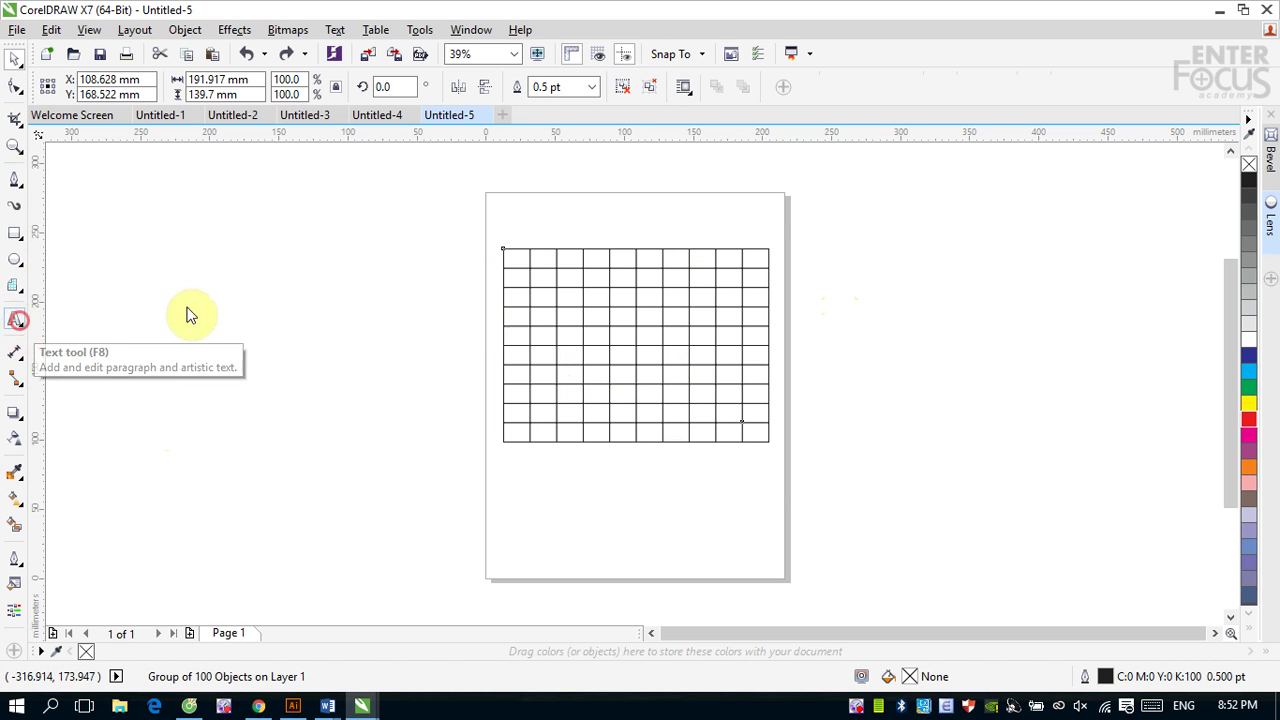
left_click(14, 59)
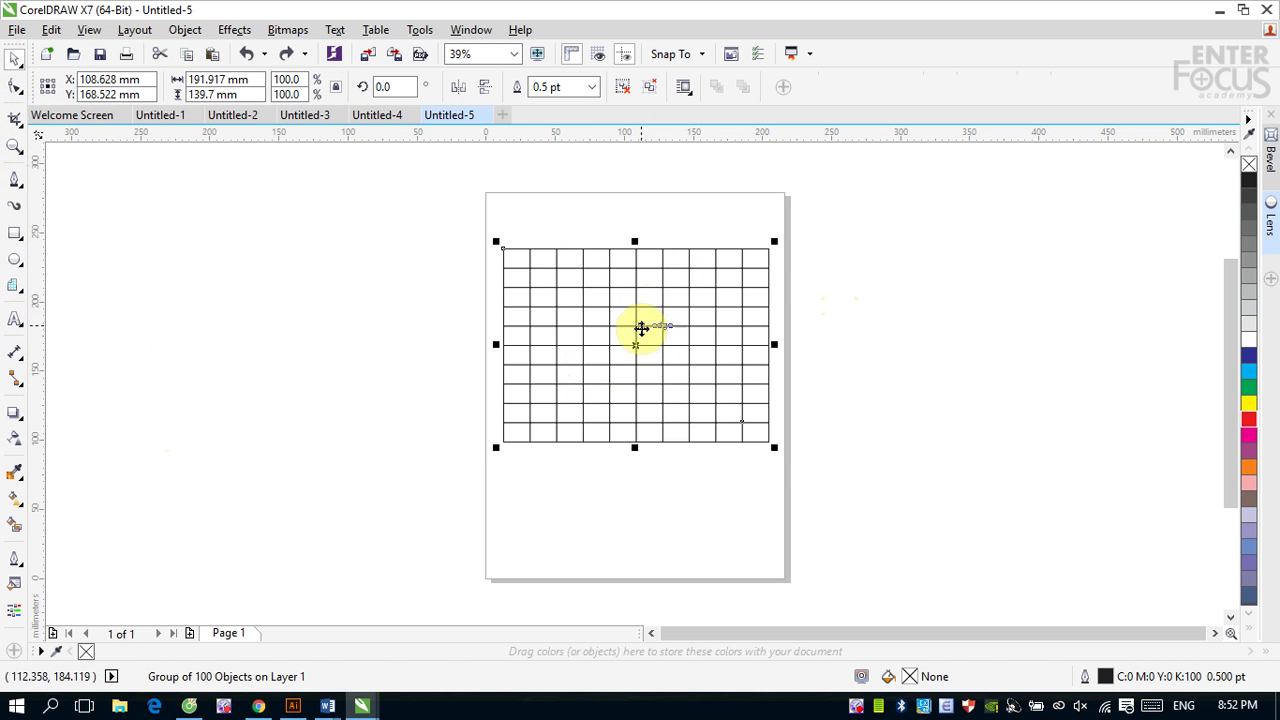
left_click_drag(637, 343, 984, 338)
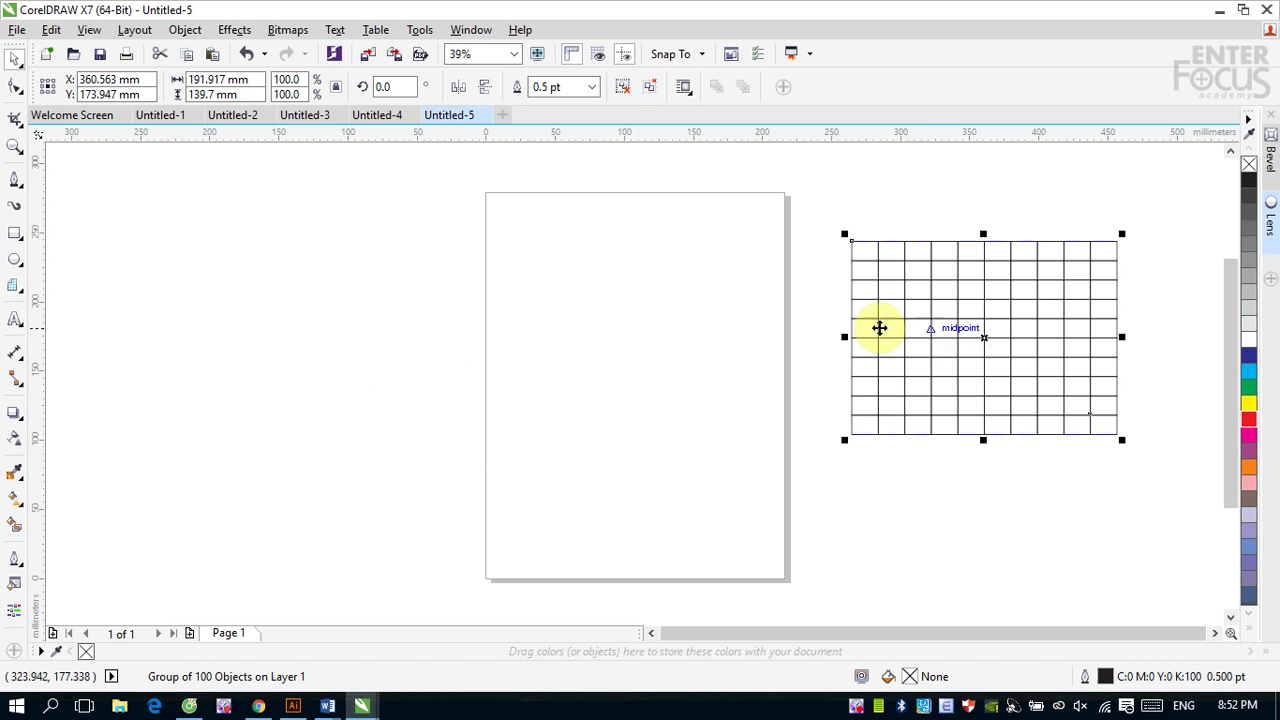
- Draw a table of 3 rows and 4 columns, about 184 mm wide and 115 mm high, on the page
left_click(18, 292)
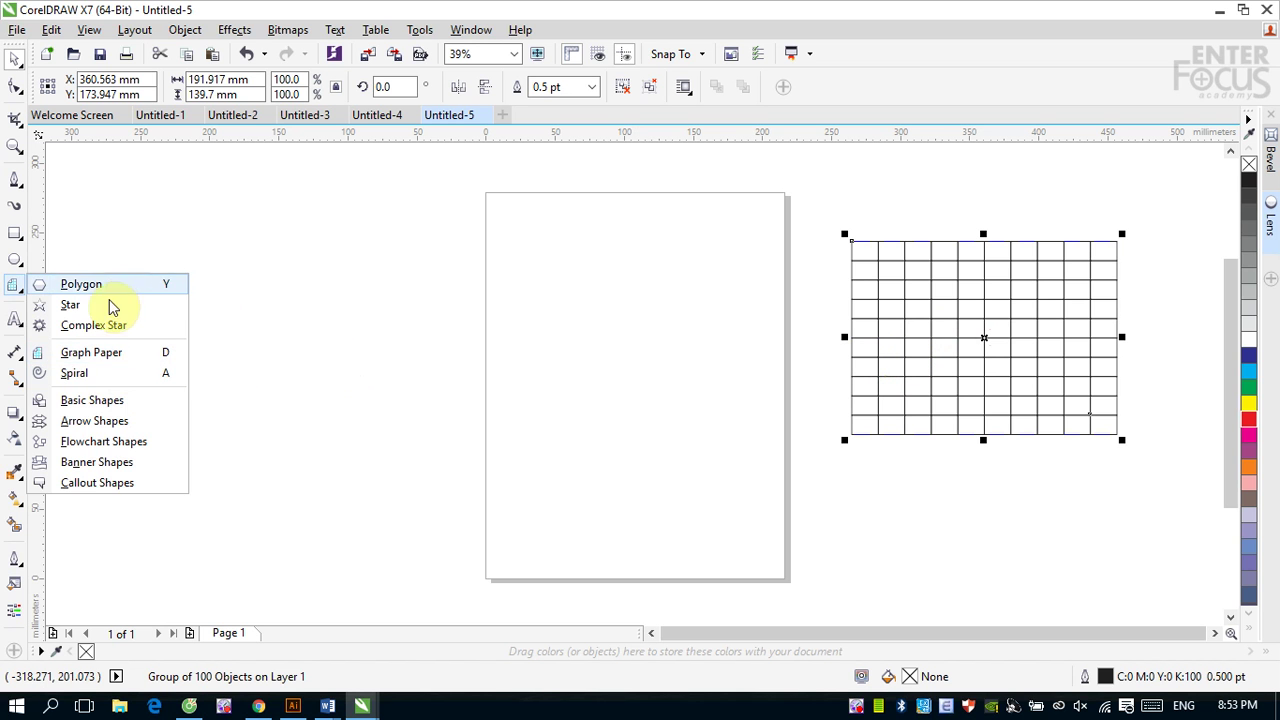
mouse_move(14, 330)
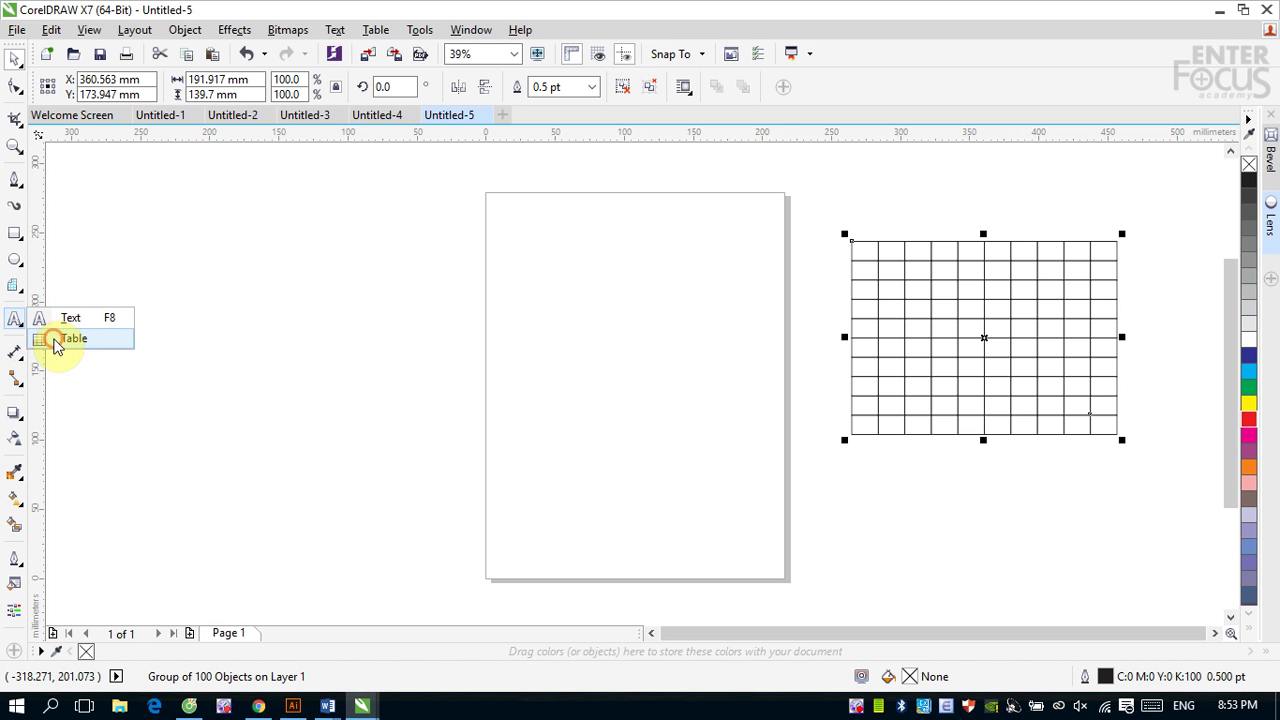
left_click(57, 340)
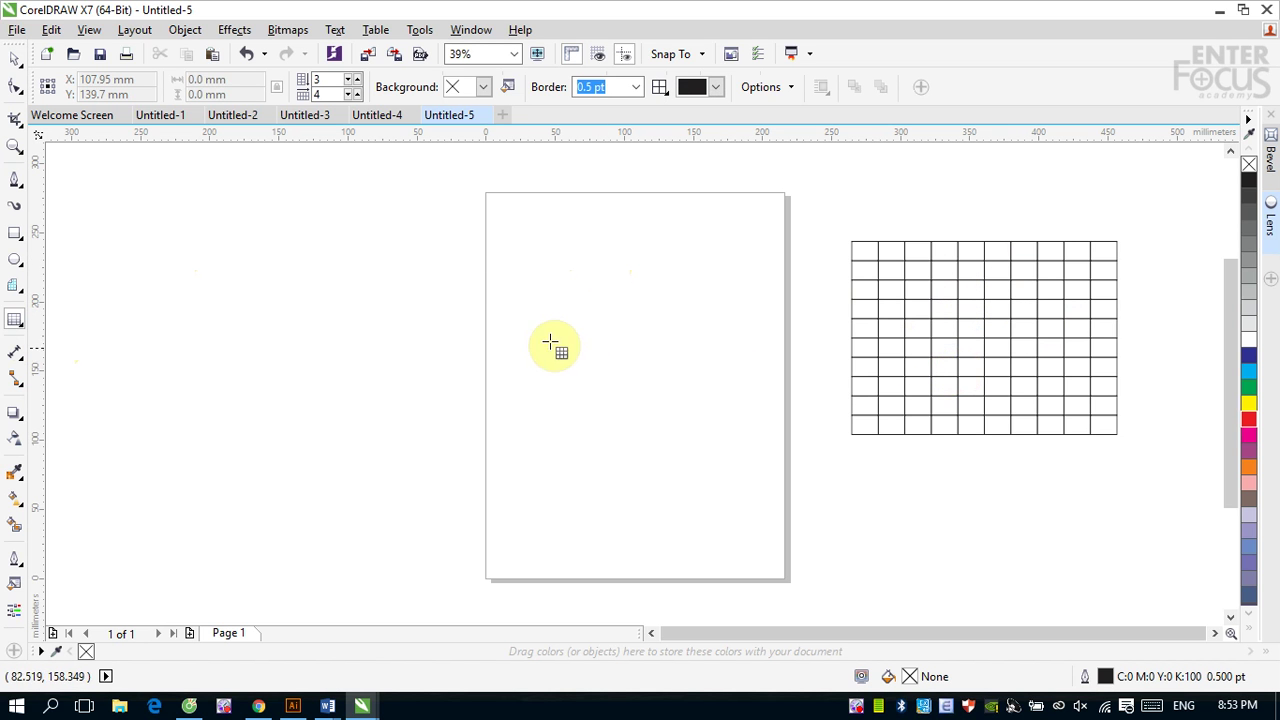
left_click_drag(505, 268, 757, 428)
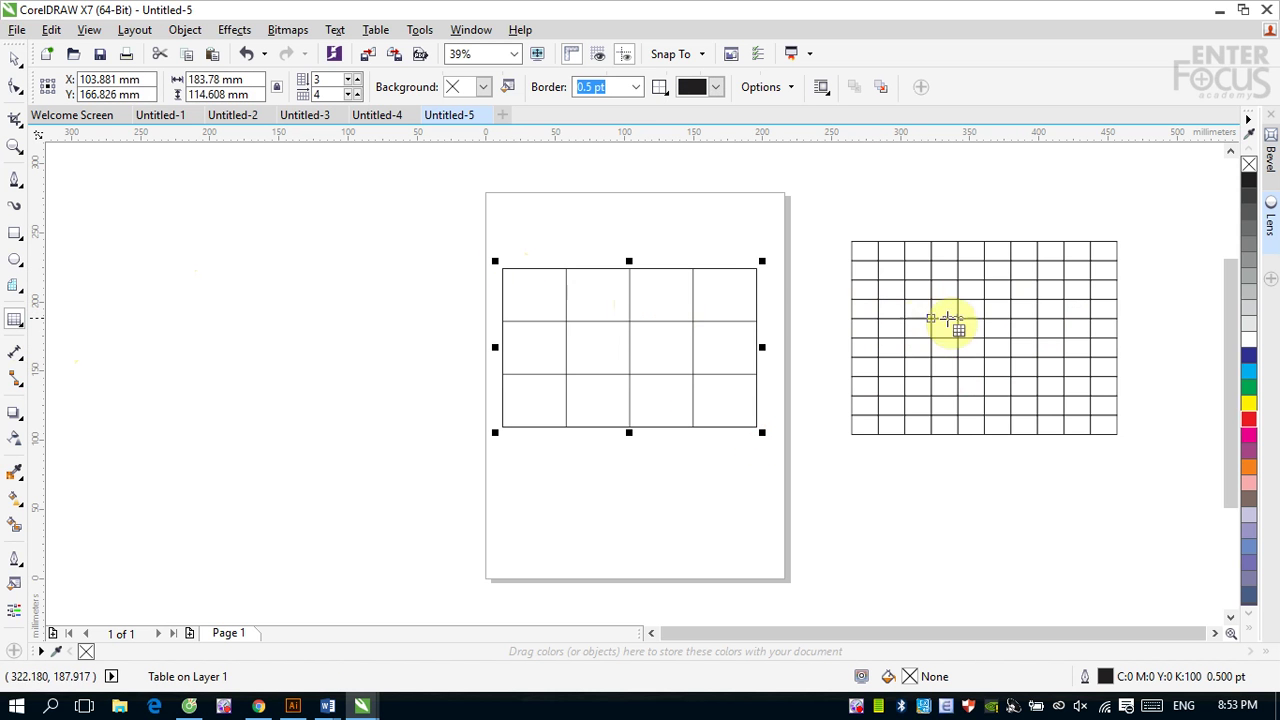
- Fill the table's upper-left cell with six lines of random placeholder text beginning "fsfgsdyufusdufsdhfus"
left_click(14, 57)
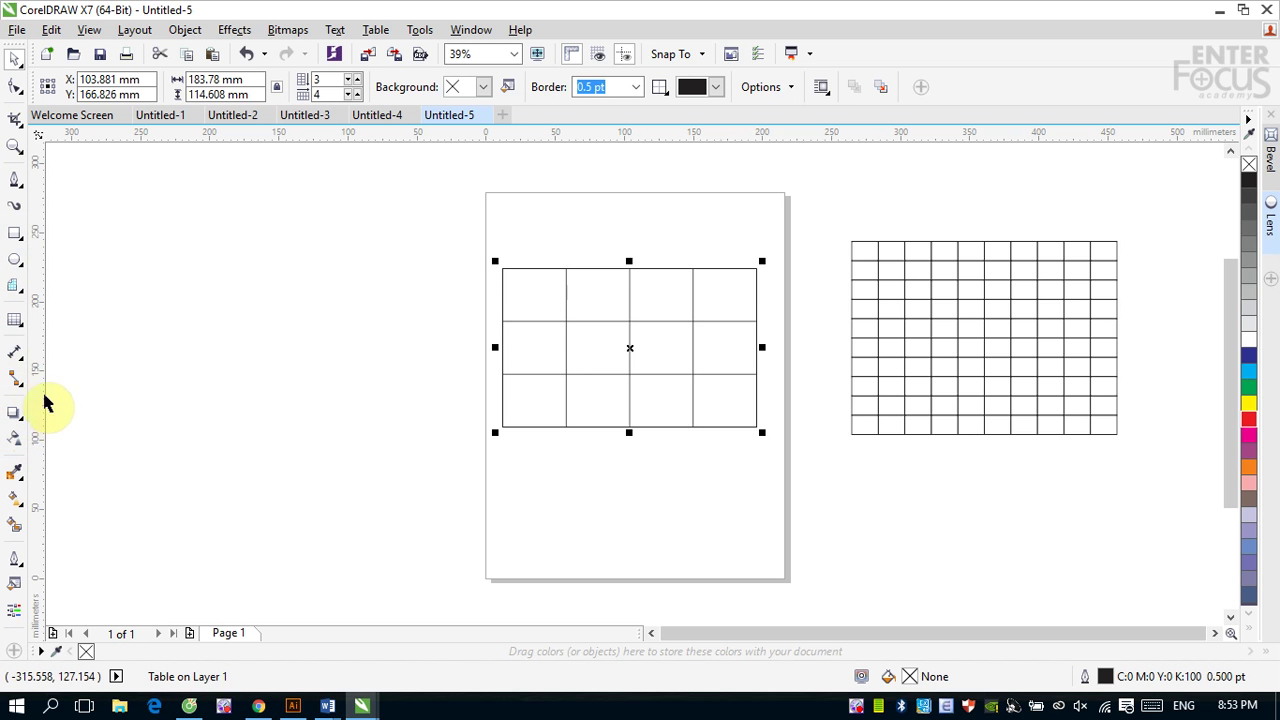
left_click(18, 322)
left_click(66, 318)
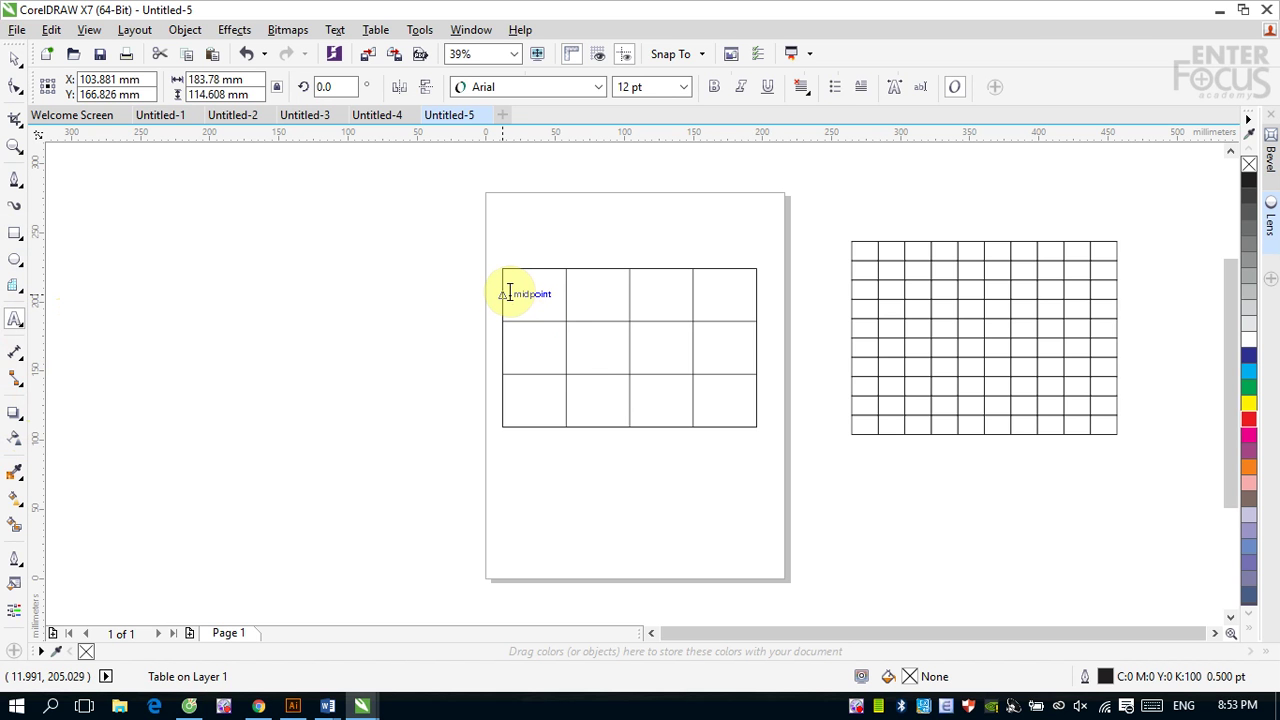
left_click(509, 291)
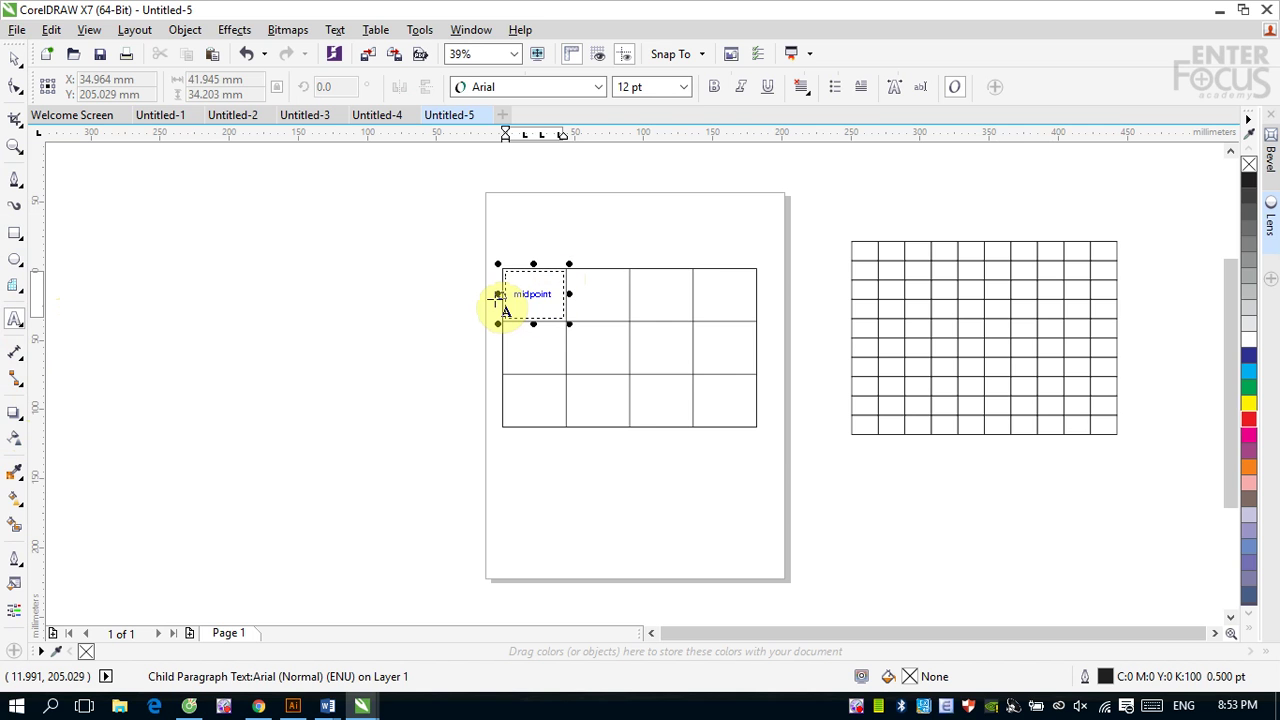
type("Enter Focus")
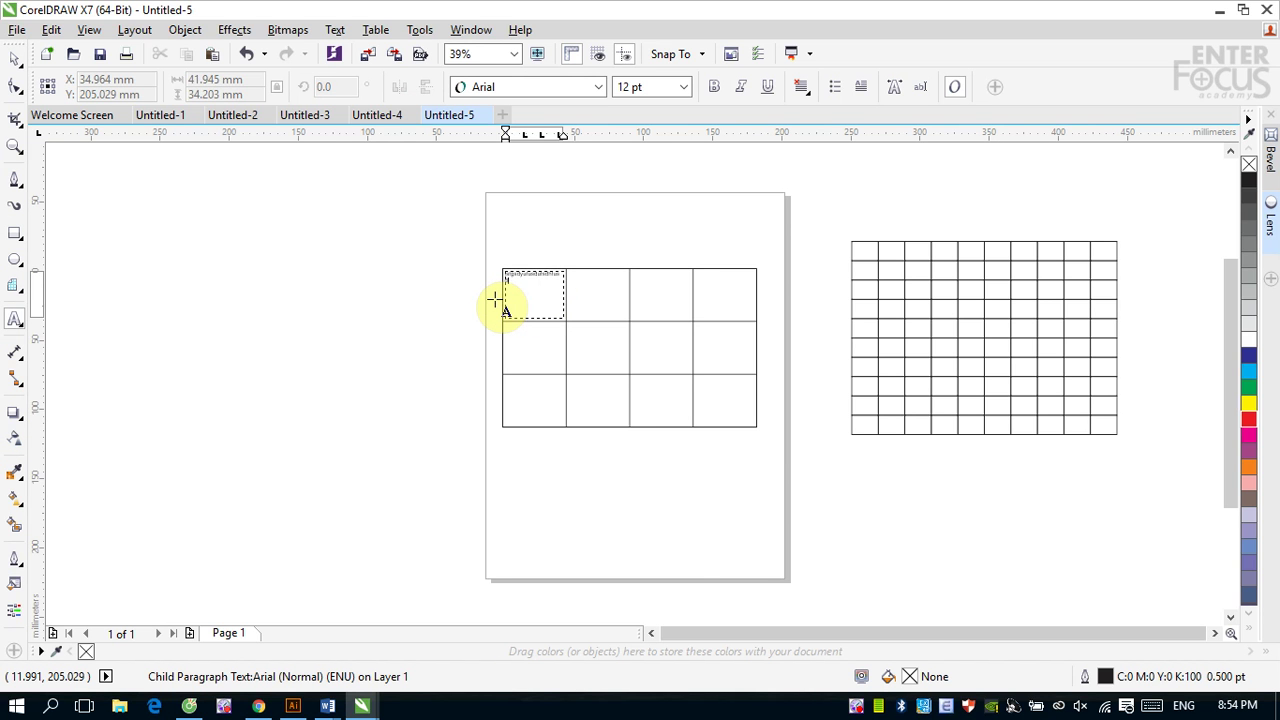
type("adsaadsd")
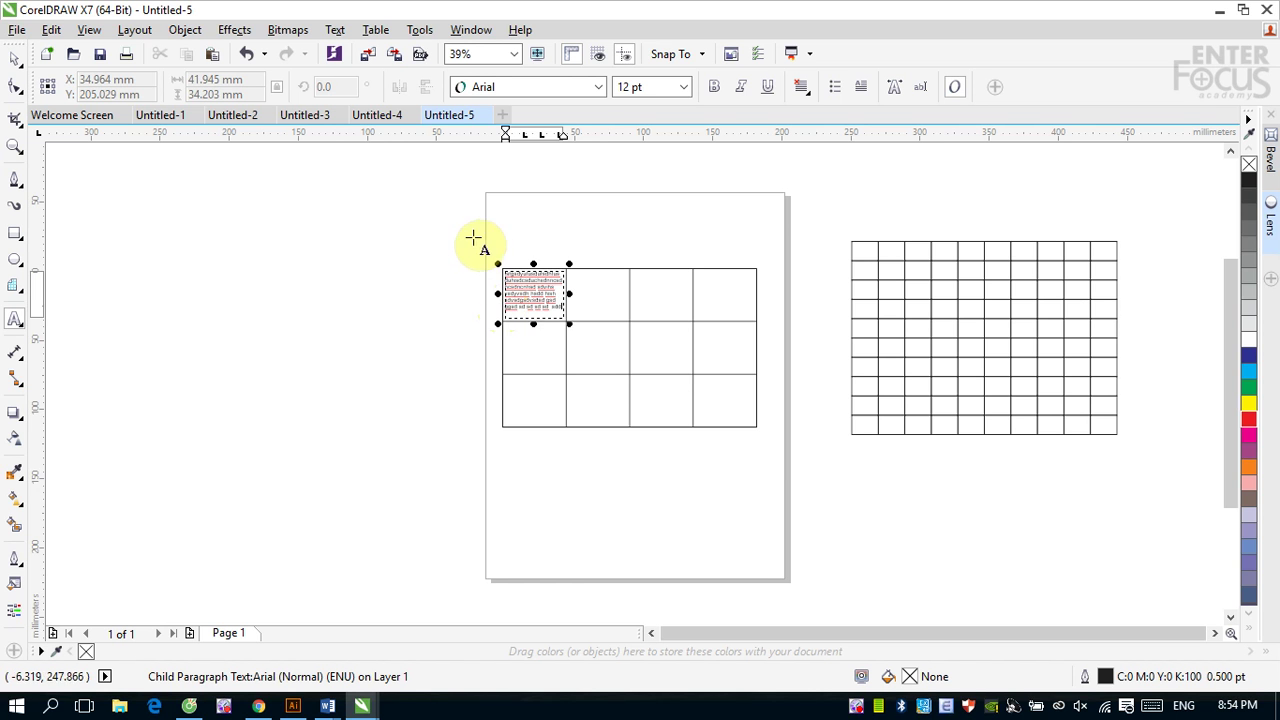
- Examine up close how the text wraps inside the table's upper-left cell
left_click(14, 59)
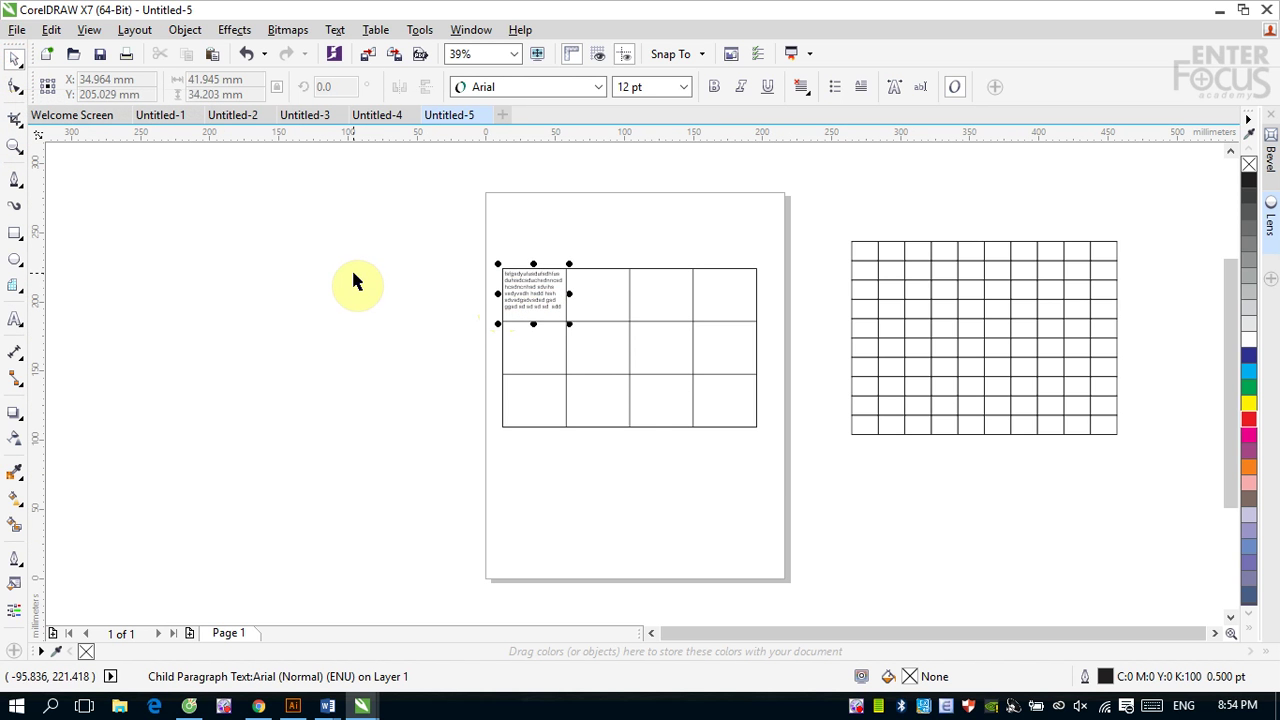
key("z")
left_click_drag(474, 240, 618, 345)
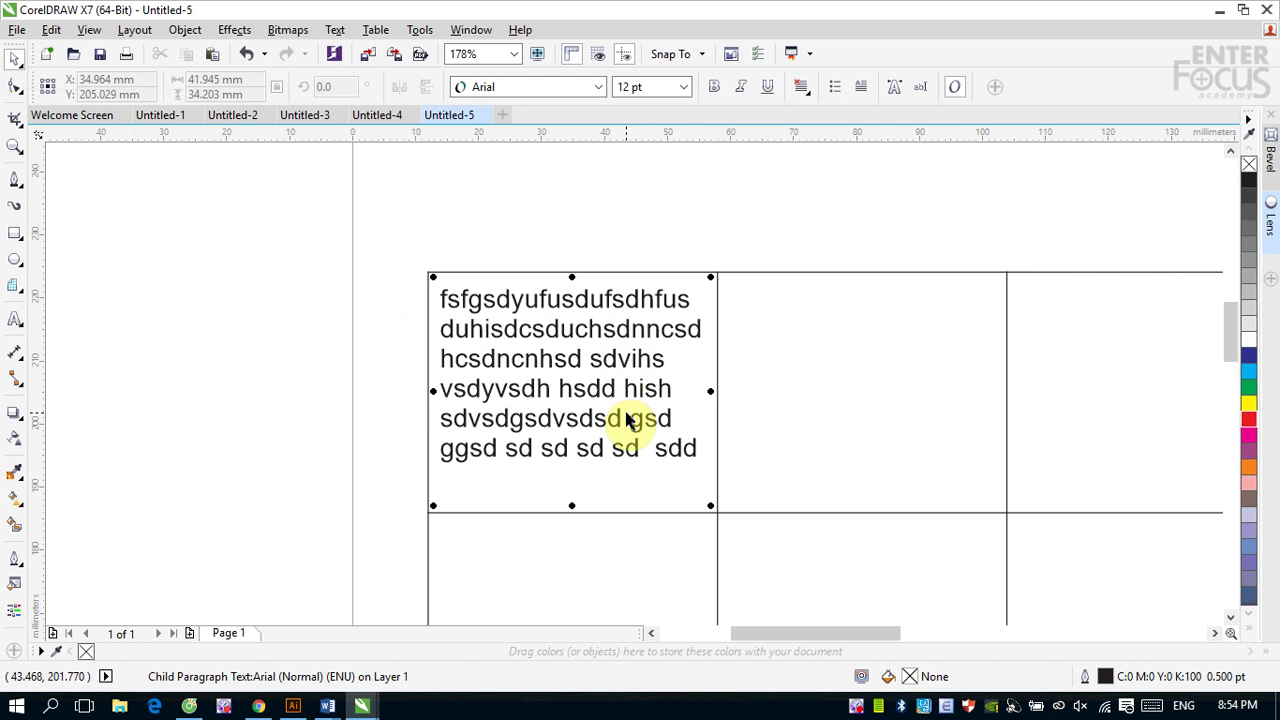
left_click(12, 325)
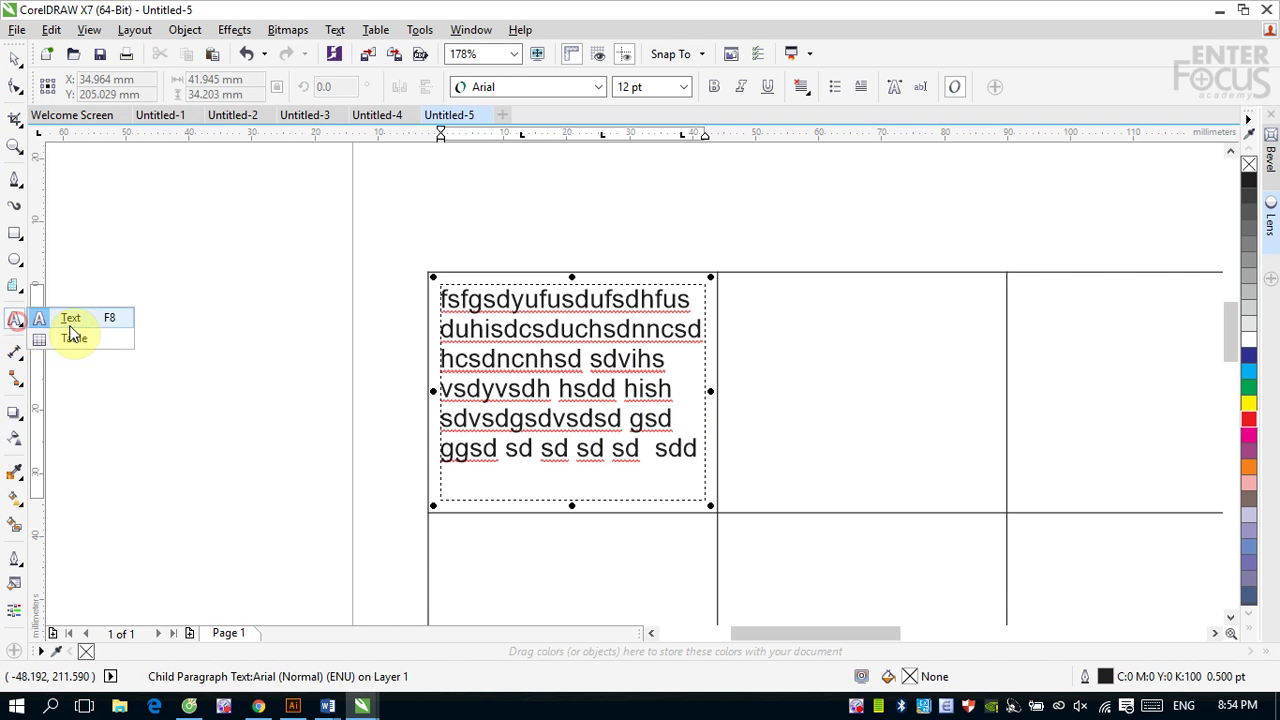
left_click(14, 65)
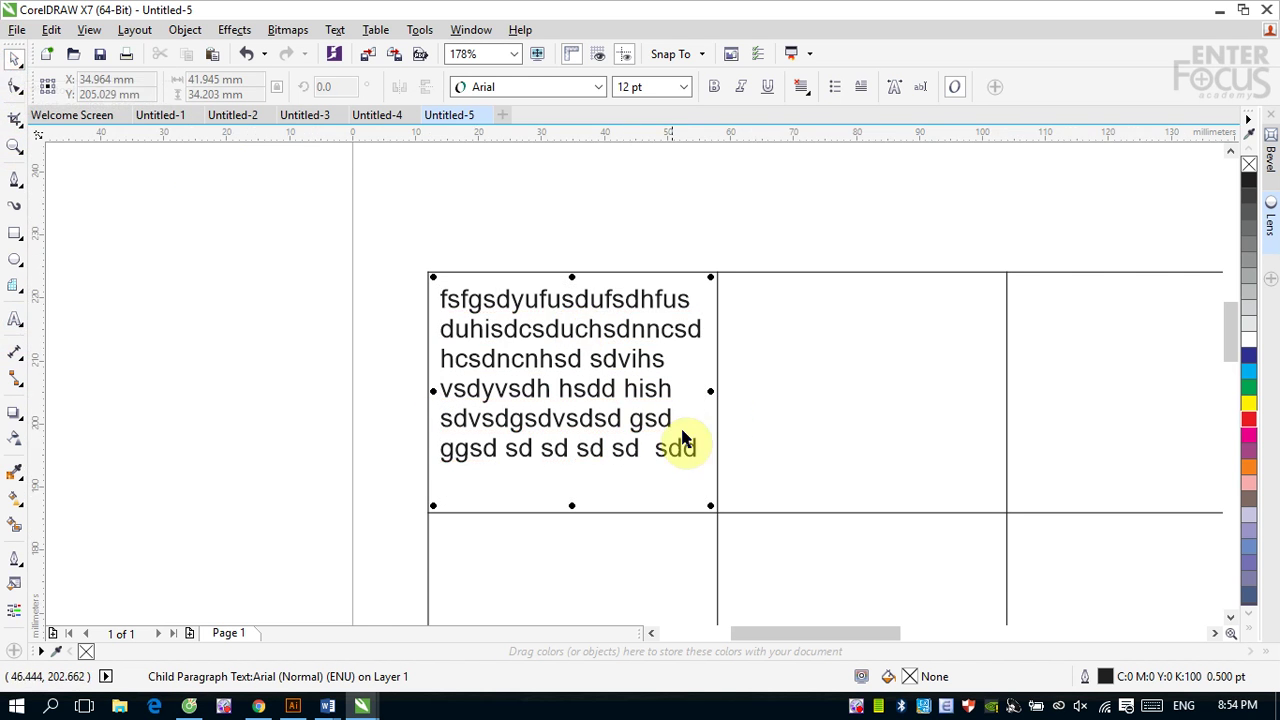
left_click(205, 350)
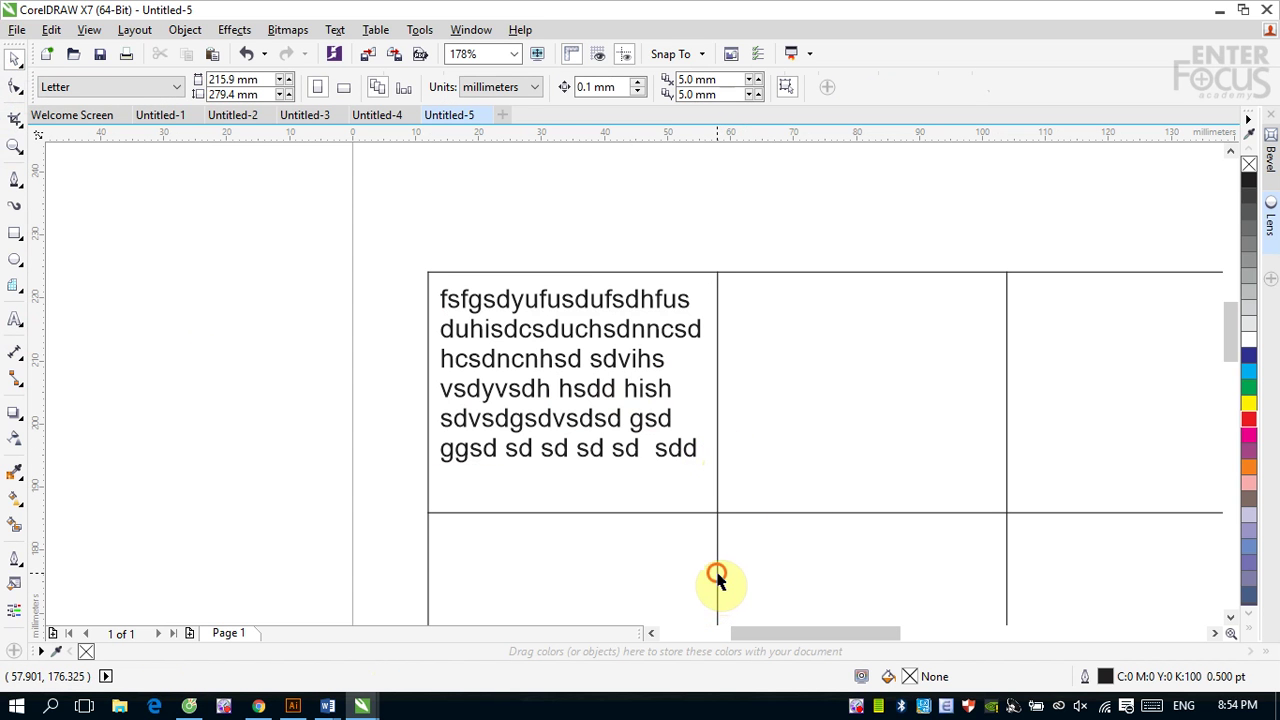
- Move the table with its text up to the page's top edge, centred at about X 128 mm, Y 220 mm
left_click(716, 572)
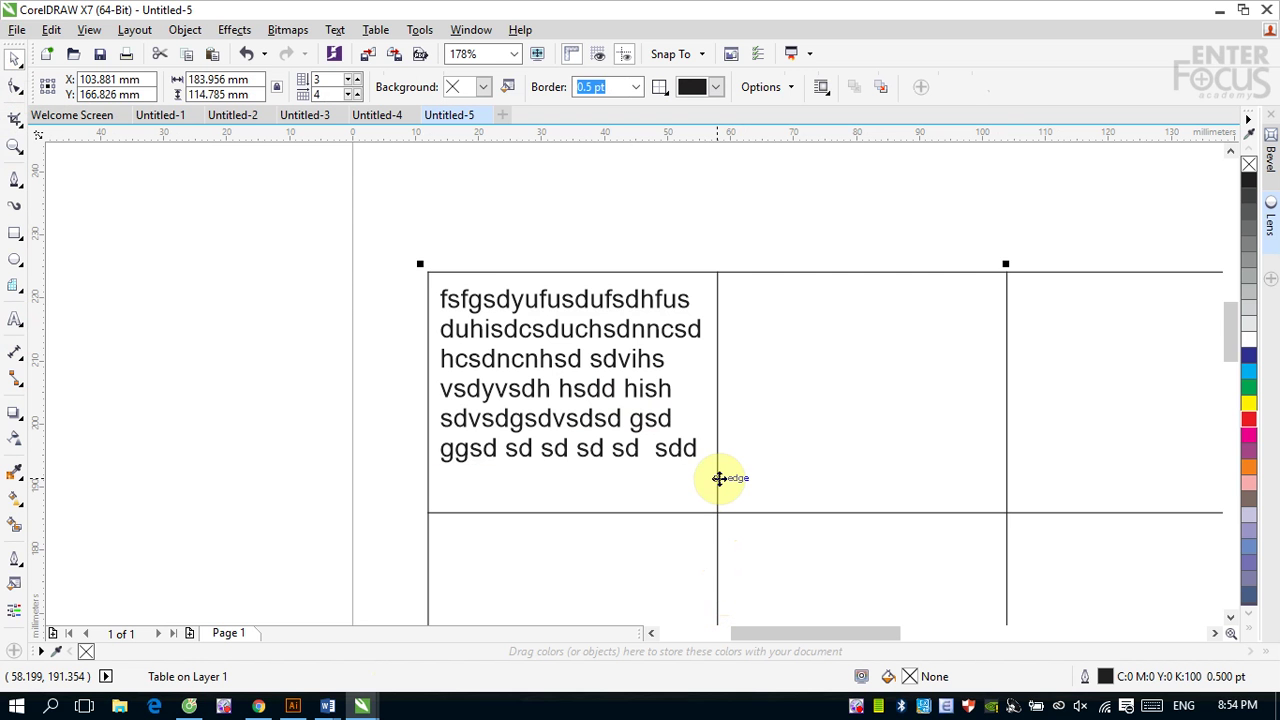
left_click_drag(716, 478, 532, 438)
scroll(528, 474, "down", 3)
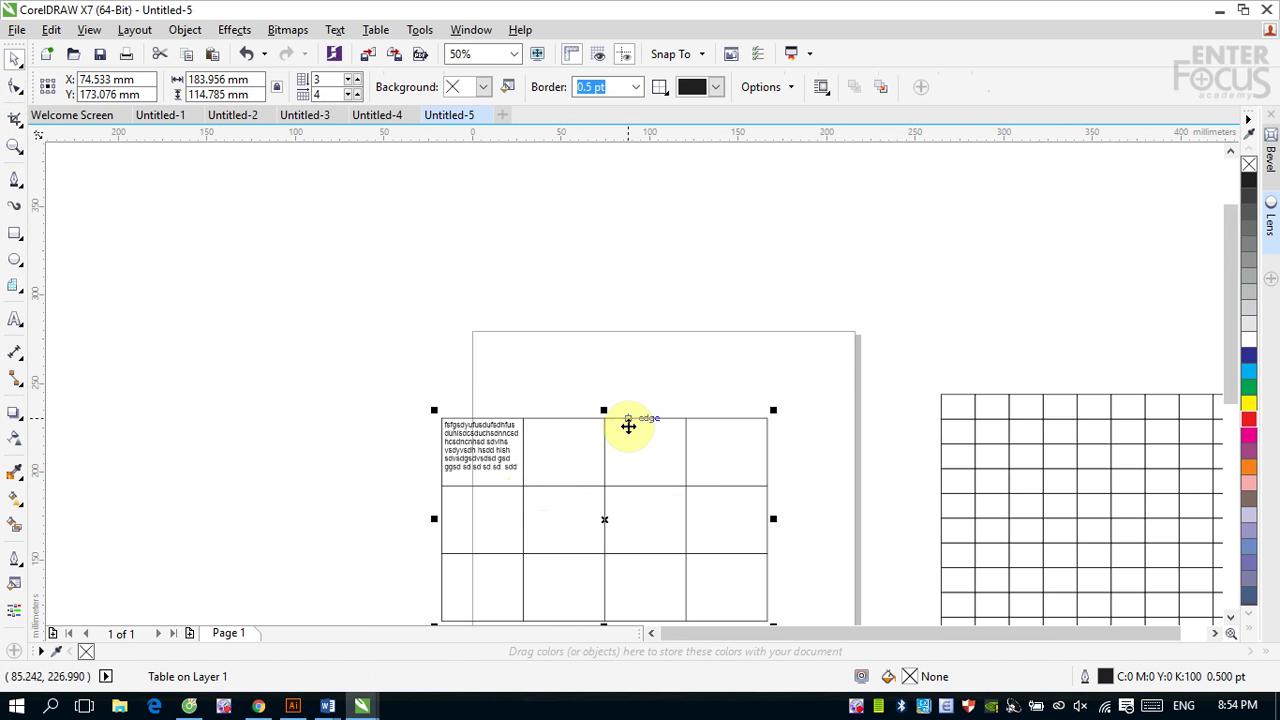
left_click_drag(607, 518, 701, 436)
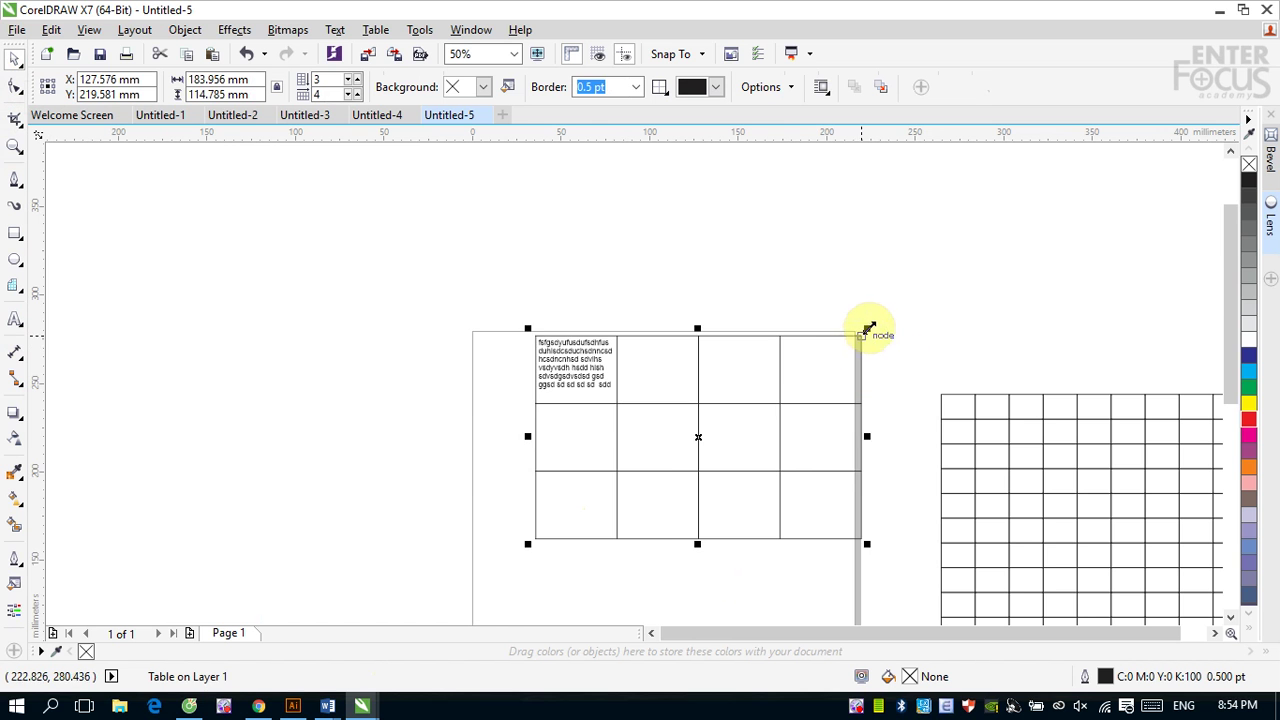
- Scale the table up proportionally from its lower-left corner to about 194 mm wide and 121 mm high
mouse_move(867, 329)
left_mouse_down()
mouse_move(720, 427)
mouse_move(889, 300)
mouse_move(885, 316)
left_mouse_up()
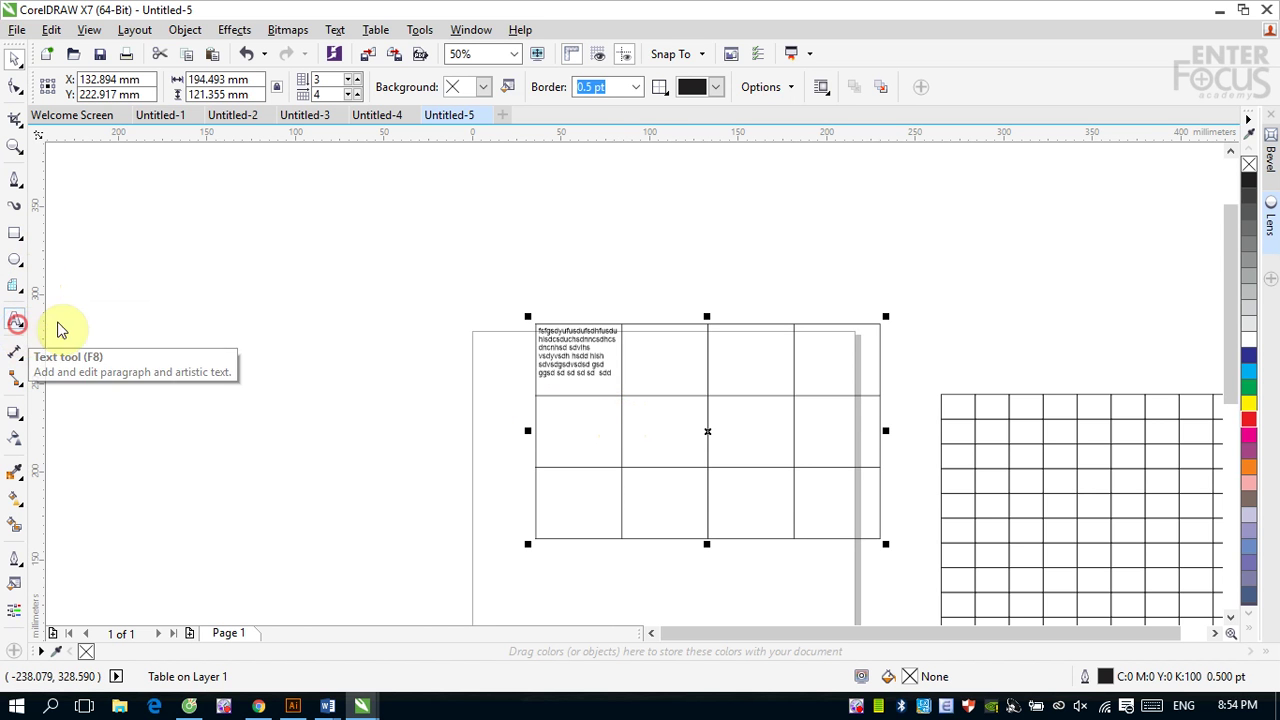
left_click(15, 320)
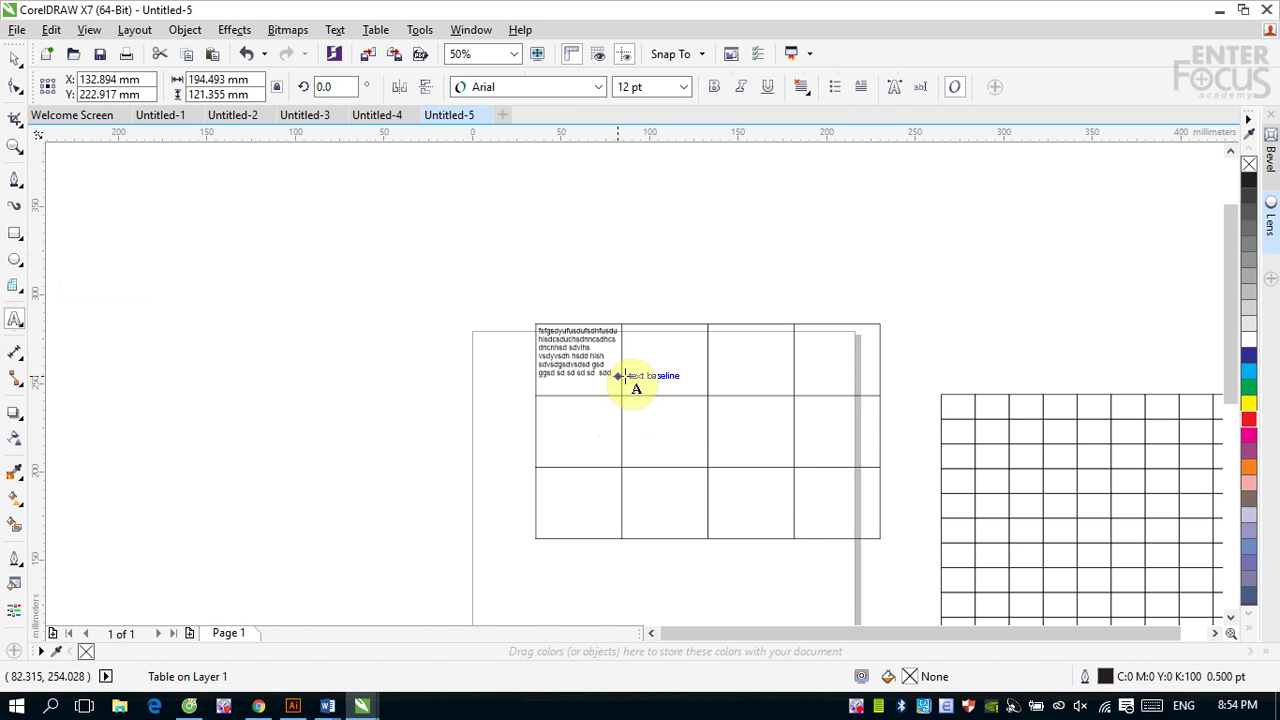
left_click(620, 438)
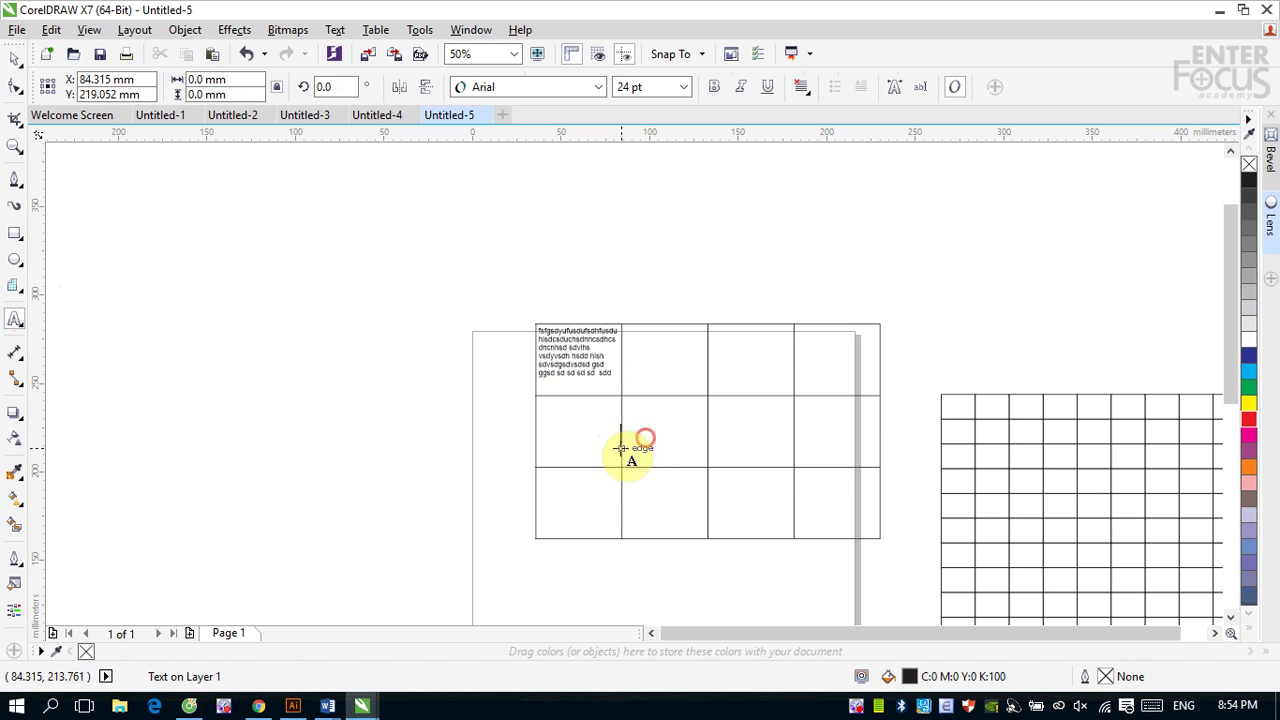
left_click(15, 59)
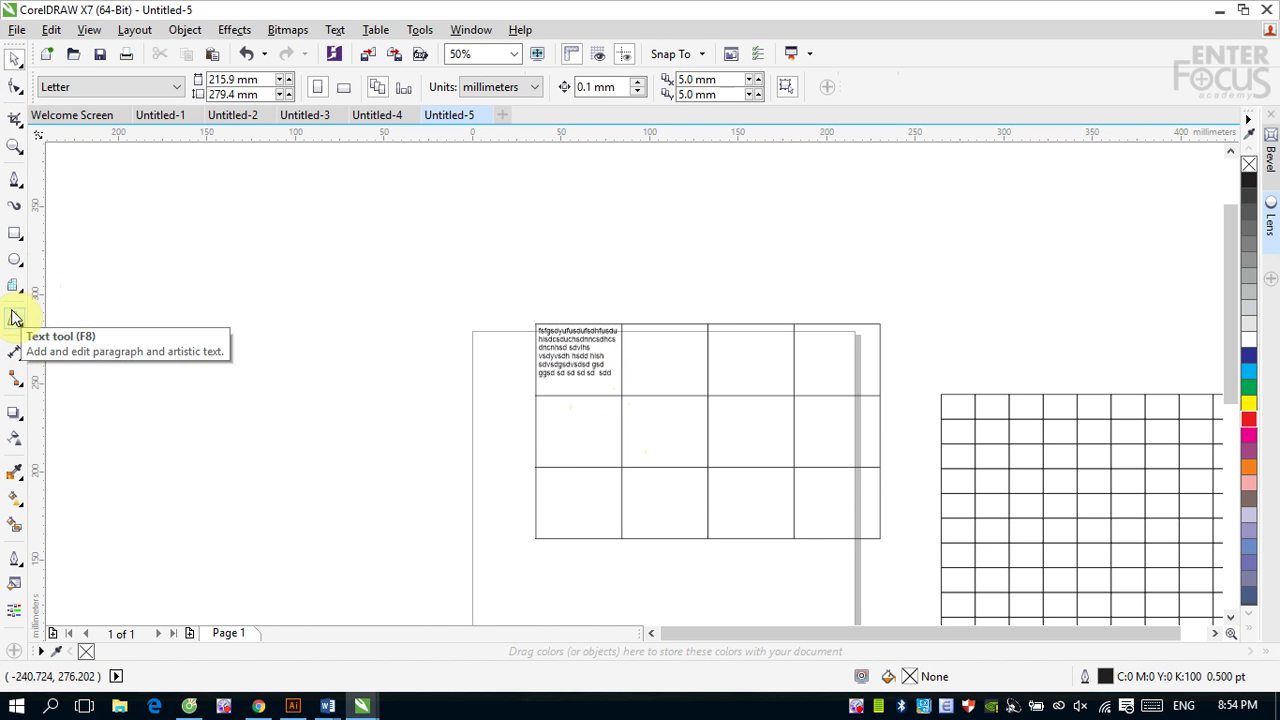
- Widen the table's first column and increase its first row's height by moving the inner borders of the upper-left text cell
left_click_drag(15, 318, 63, 341)
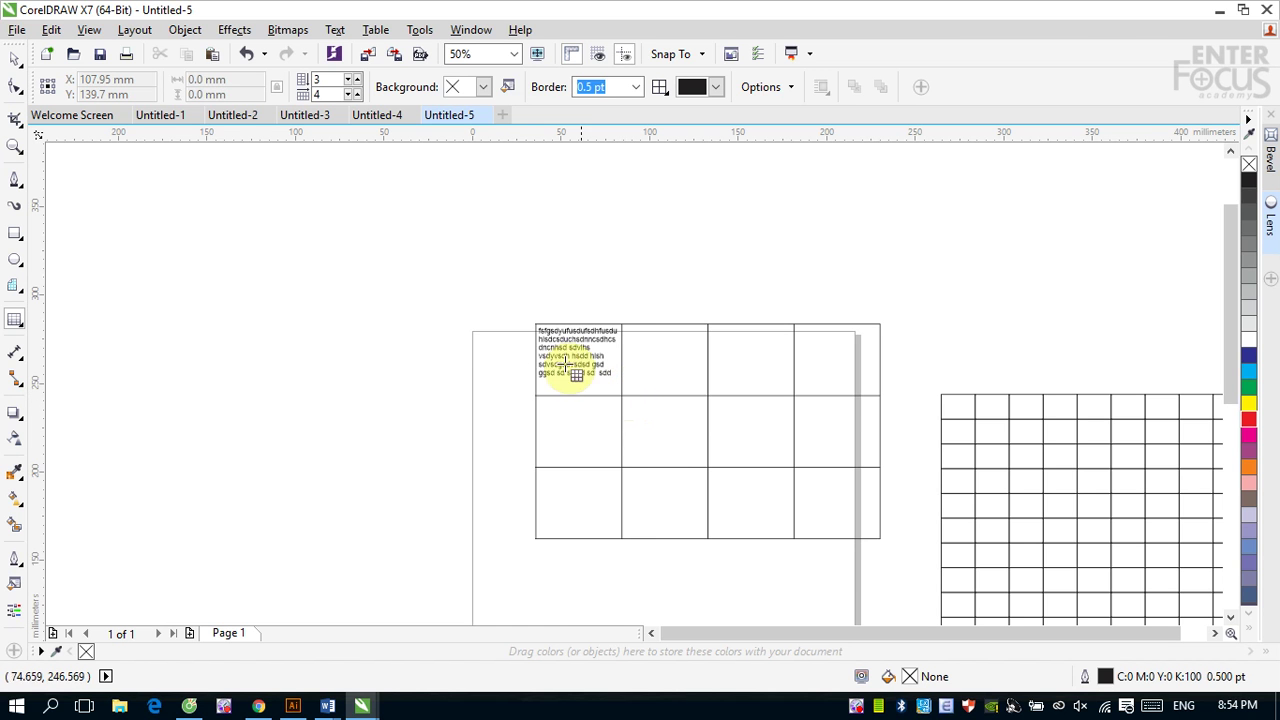
left_click(600, 379)
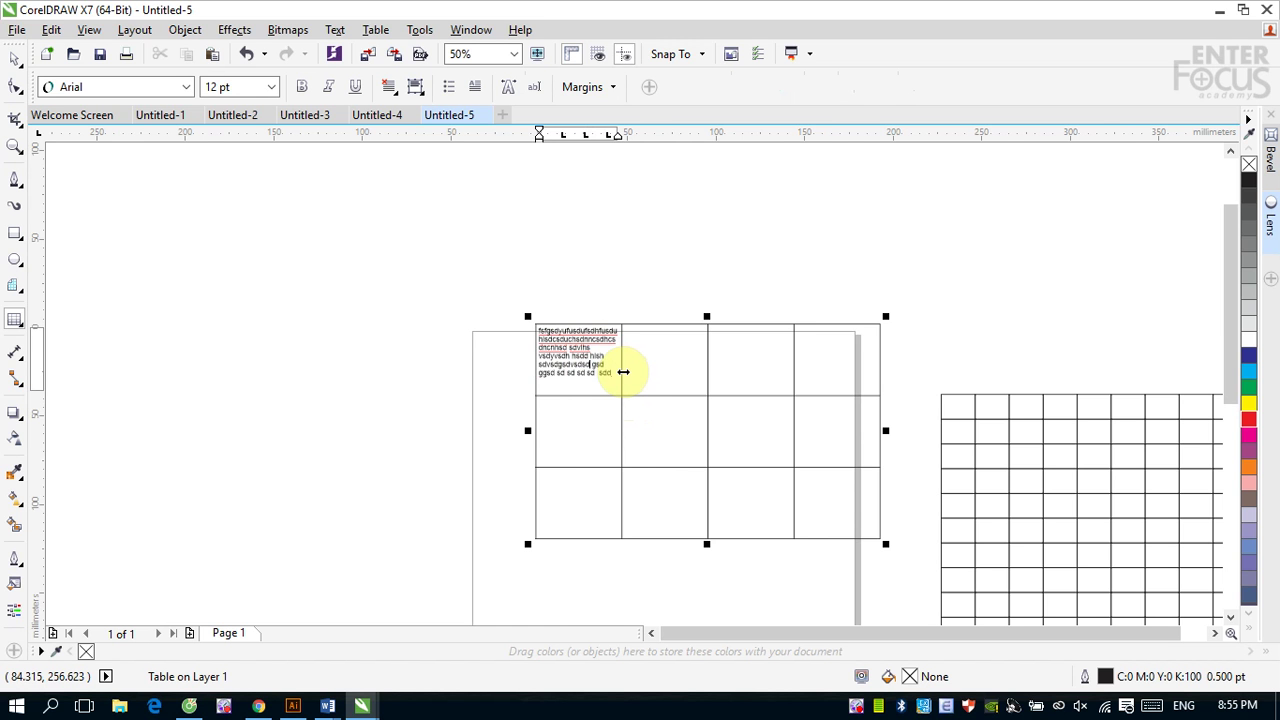
left_click_drag(622, 372, 589, 407)
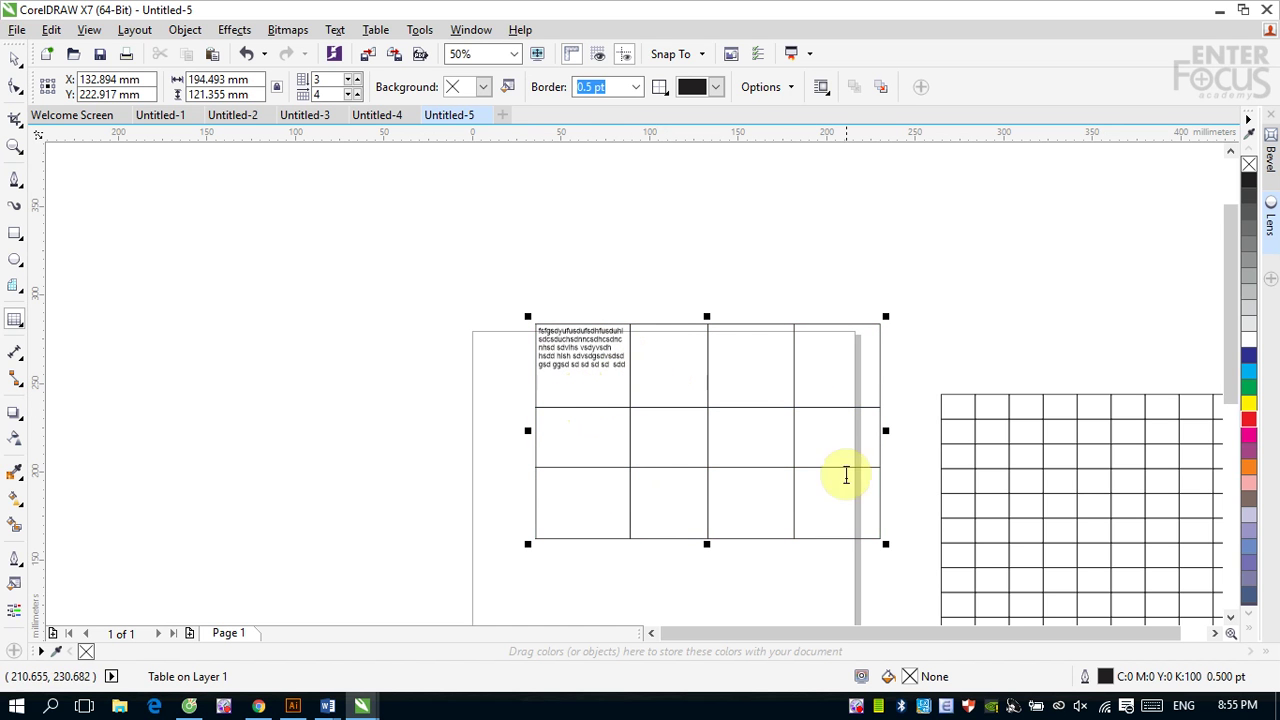
- Move the graph-paper grid to the blank area left of the page and scale it to about 212 mm by 154 mm
left_click(14, 58)
left_click(1012, 425)
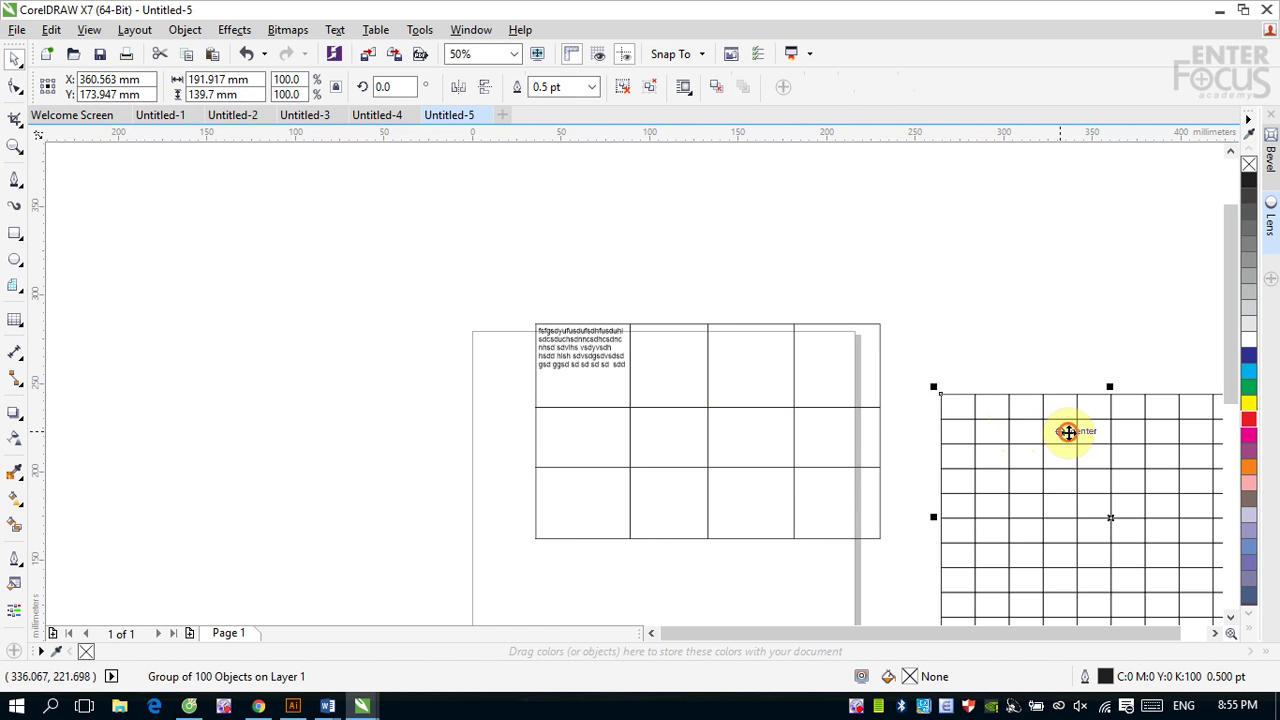
left_click_drag(1066, 431, 200, 309)
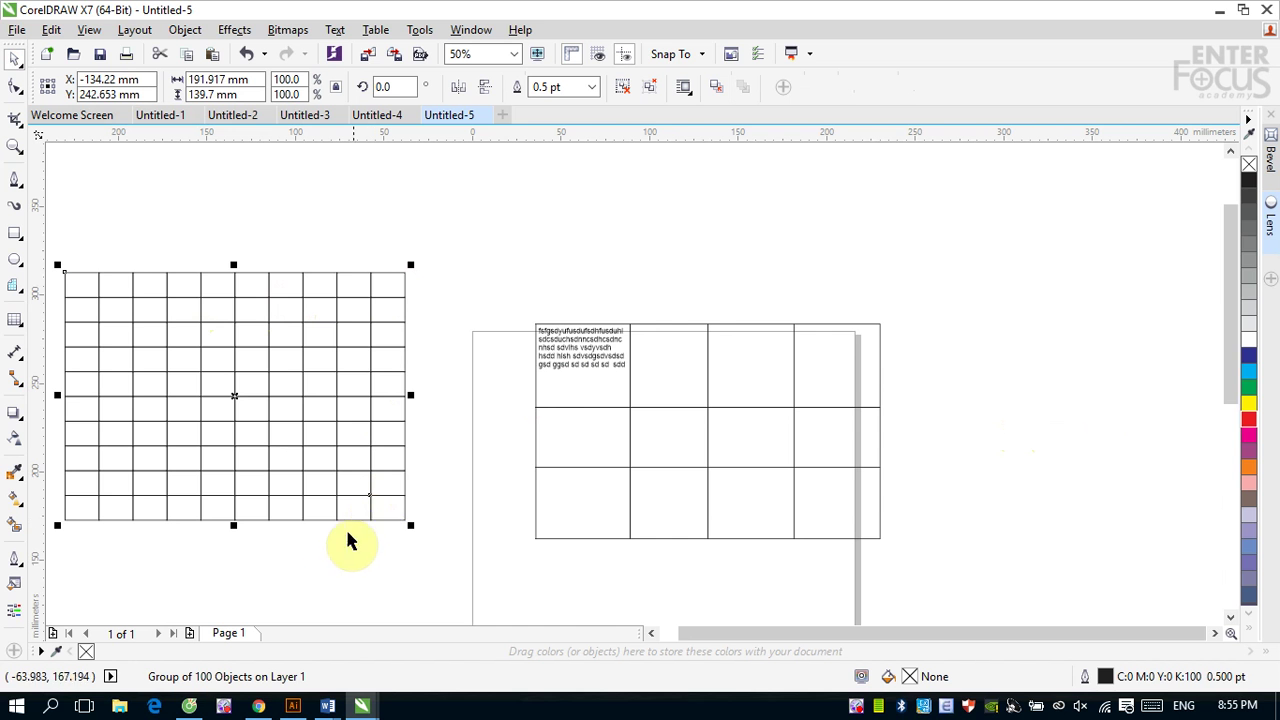
left_click_drag(410, 524, 445, 551)
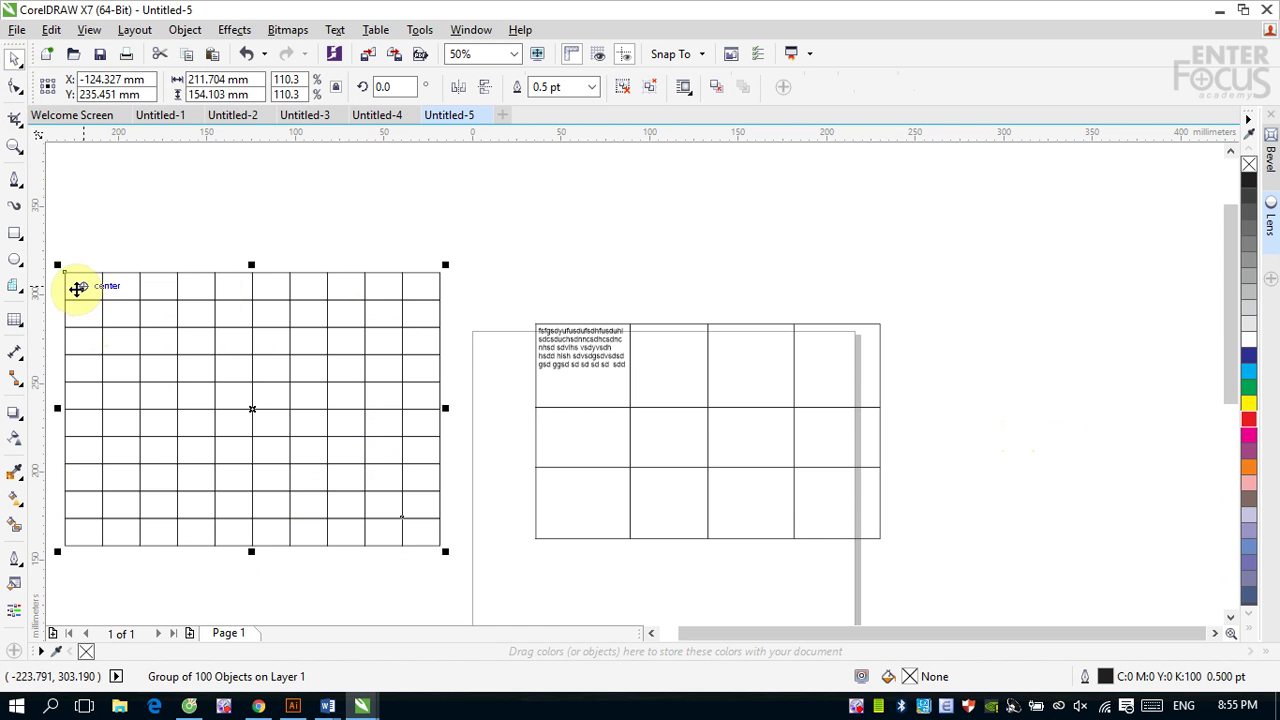
- Stretch the ten cells of the grid's top row upward to a height of about 38 mm
left_click(77, 289, "ctrl")
left_click(124, 290, "ctrl+shift")
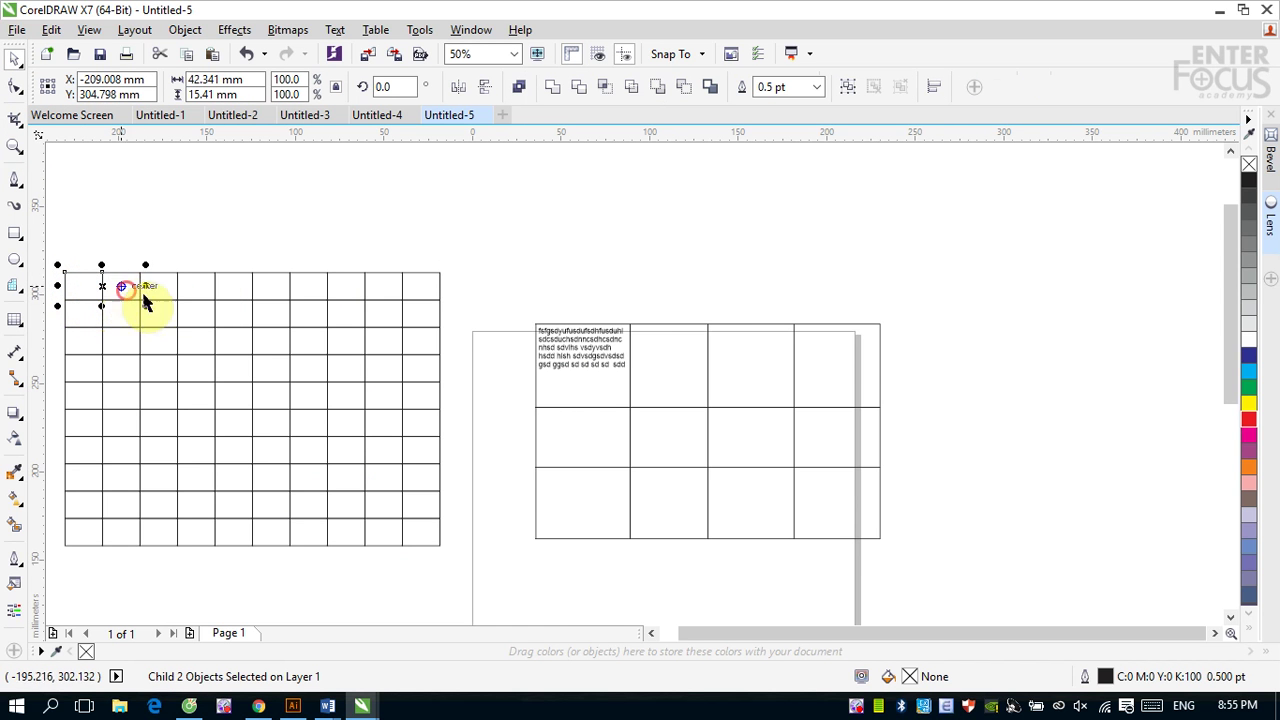
left_click(160, 289, "ctrl+shift")
left_click(197, 288, "ctrl+shift")
left_click(234, 288, "ctrl+shift")
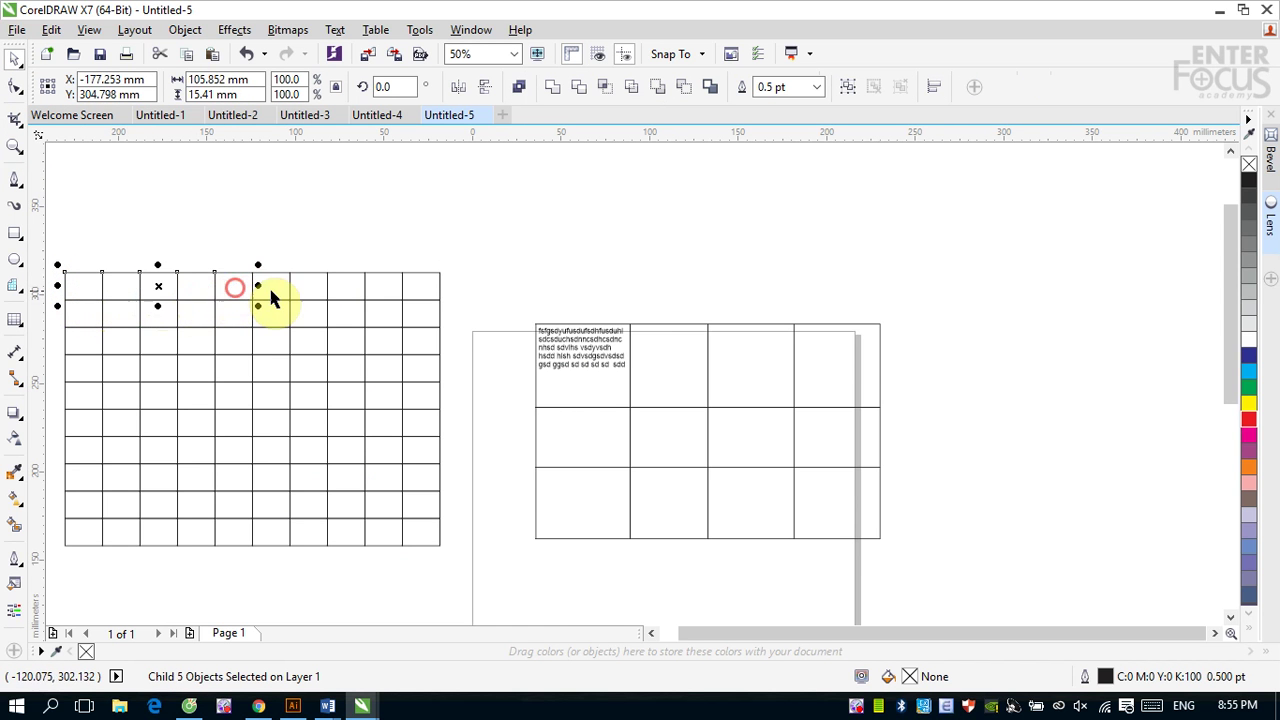
left_click(272, 290, "ctrl+shift")
left_click(309, 288, "ctrl+shift")
left_click(349, 289, "ctrl+shift")
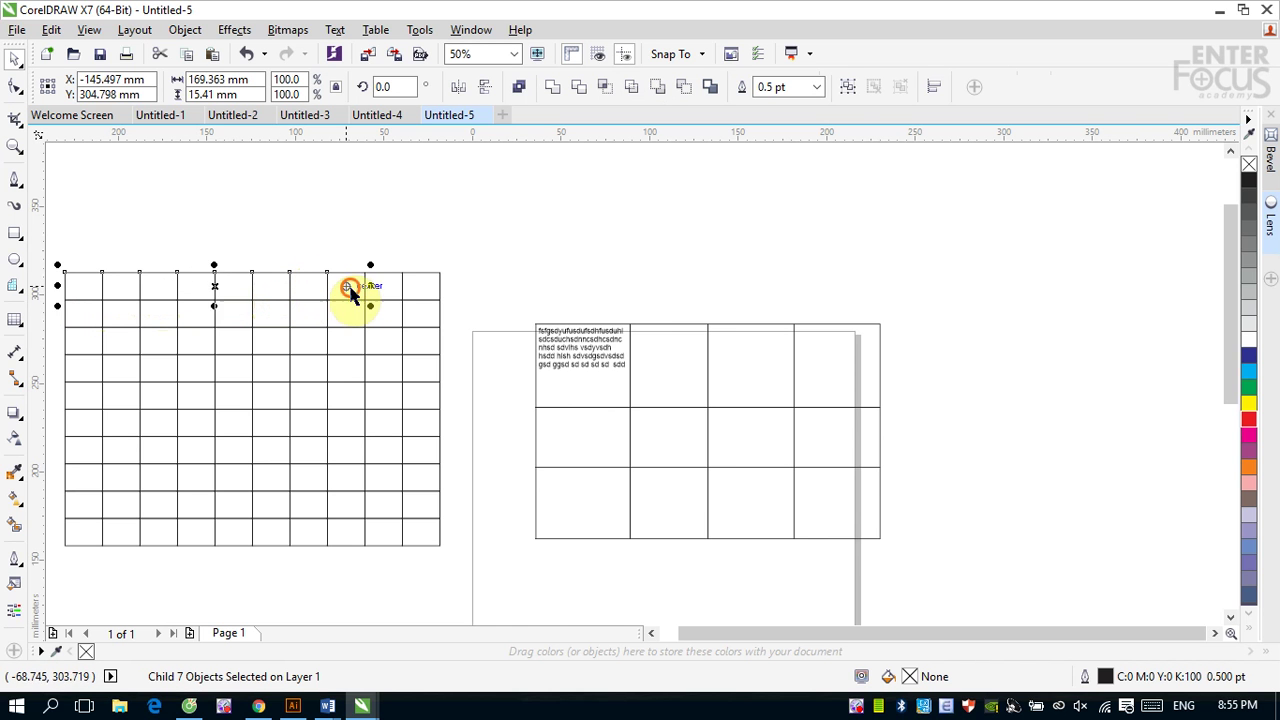
left_click(384, 289, "ctrl+shift")
left_click(421, 290, "ctrl+shift")
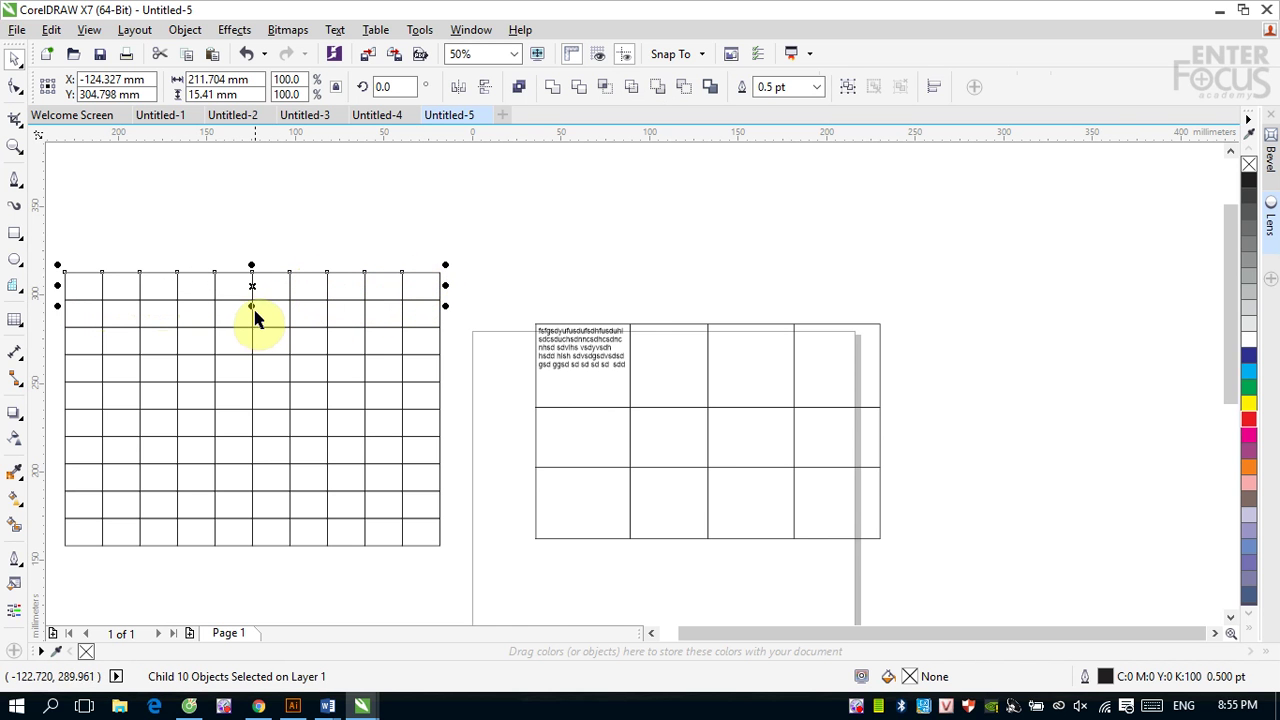
left_click_drag(251, 305, 251, 319)
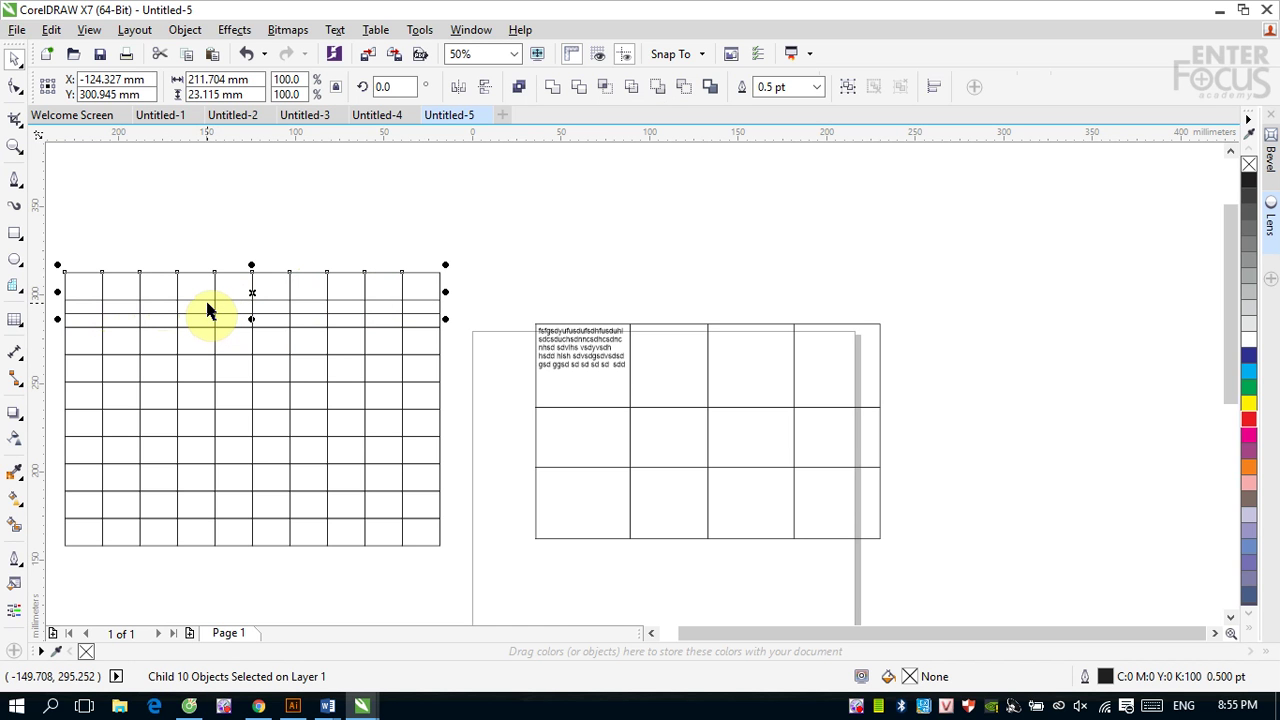
key("ctrl+z")
left_click_drag(251, 265, 250, 224)
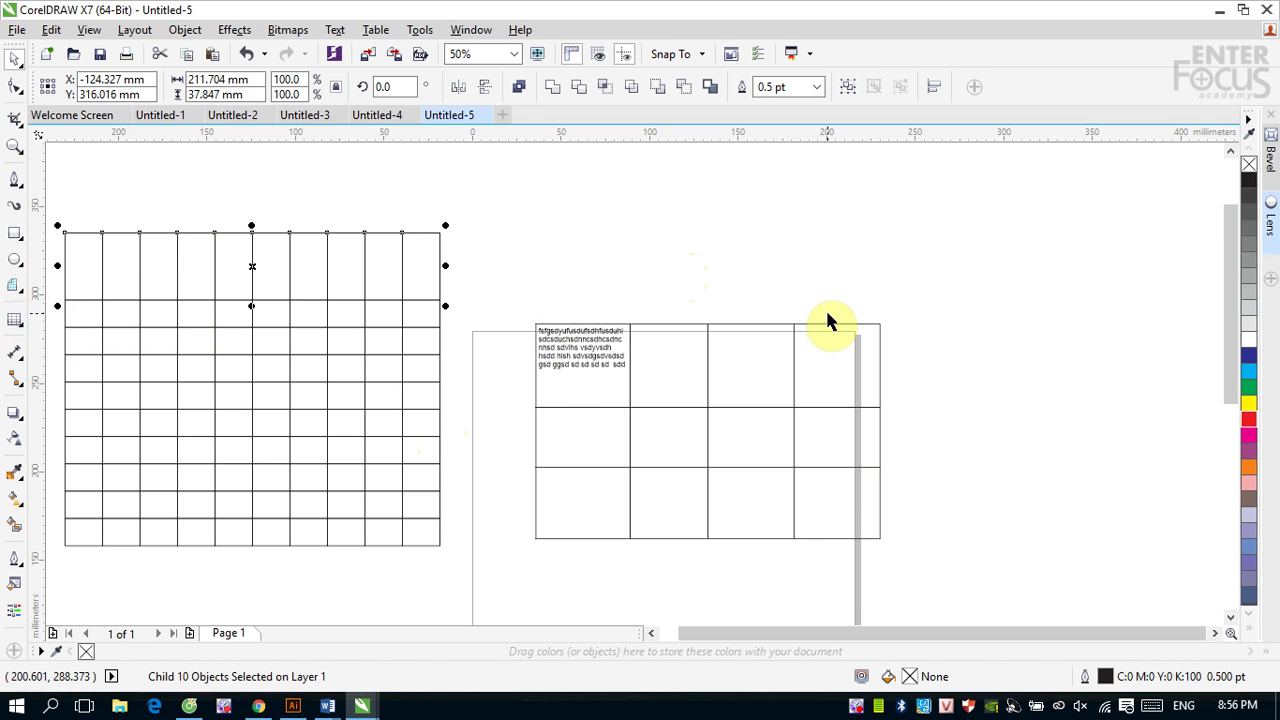
left_click(582, 208)
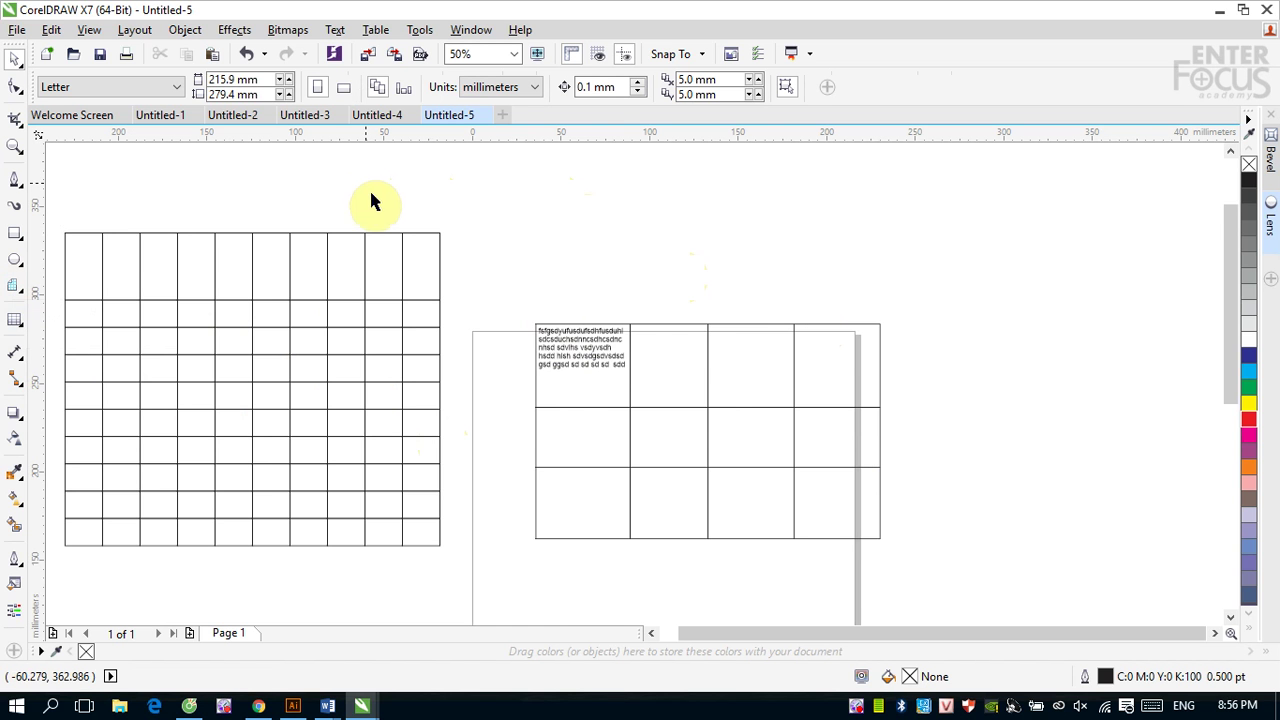
- Delete the table and the graph-paper grid from the document
left_click_drag(488, 285, 1027, 571)
key("Delete")
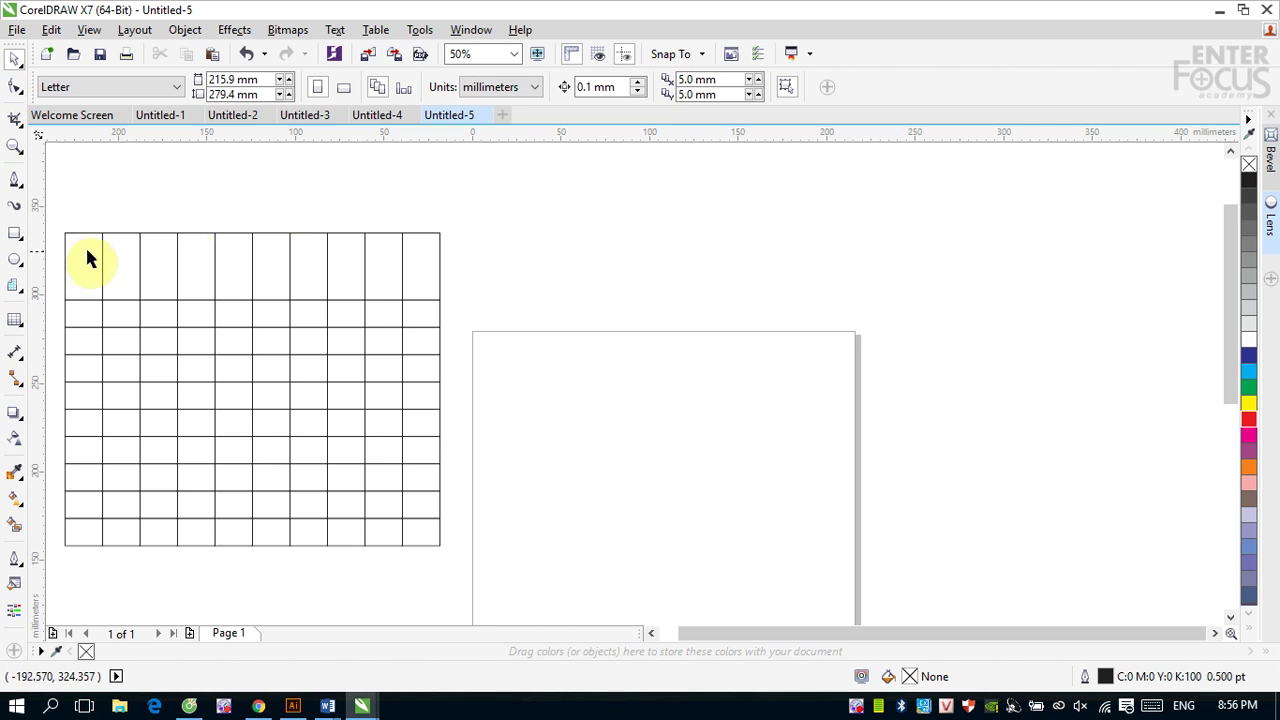
left_click_drag(60, 229, 474, 570)
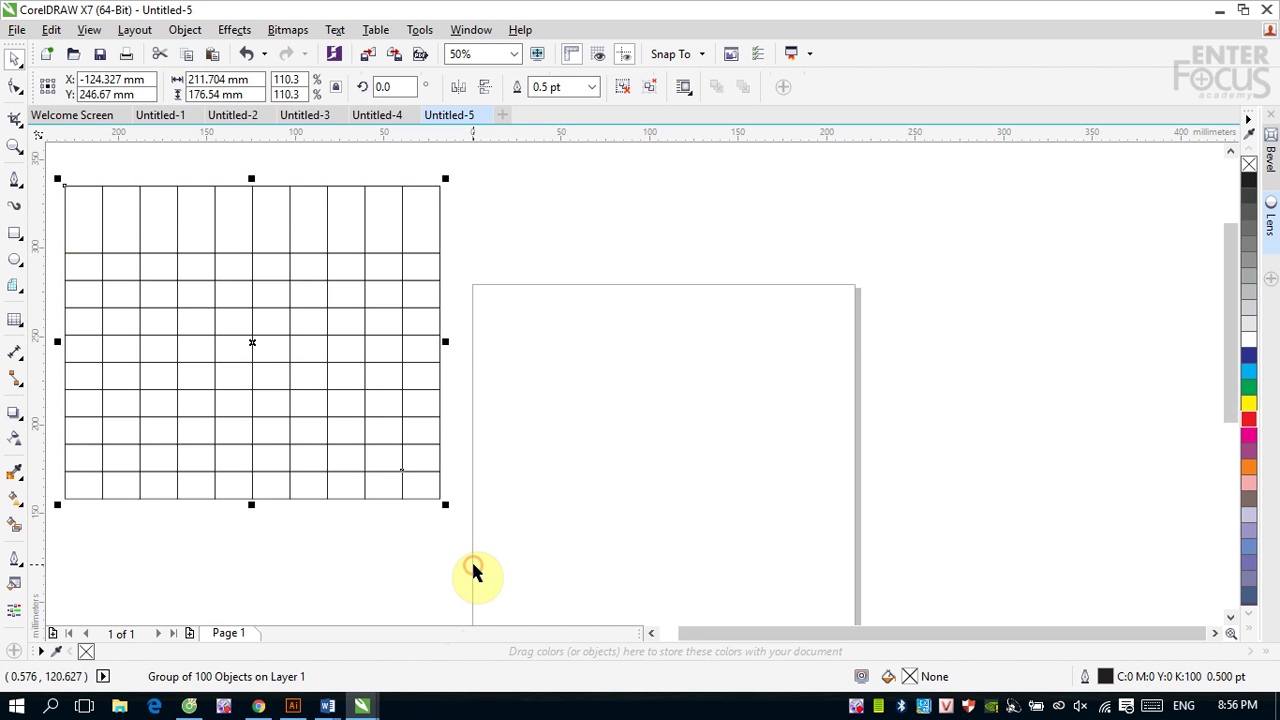
key("Delete")
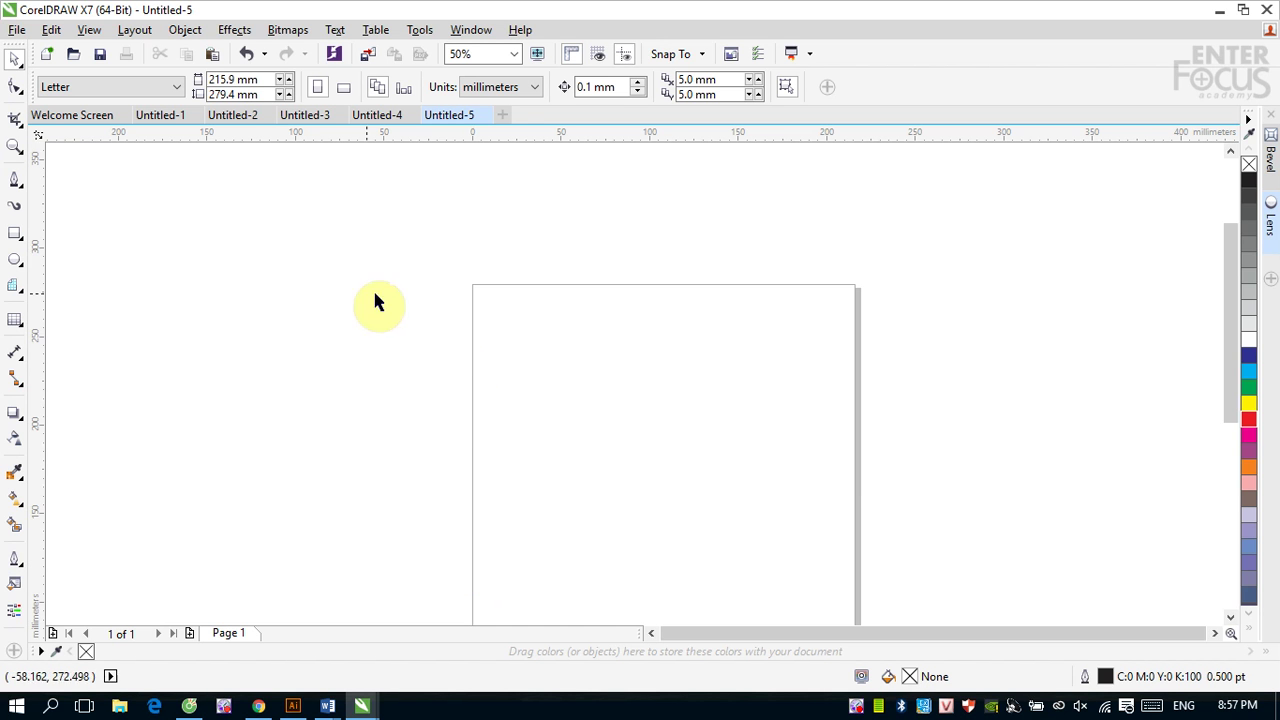
- Import Happy-Birthday.jpg from the Happy_Birth_Day folder on the Desktop and place it at its original size
left_click_drag(1227, 356, 1235, 420)
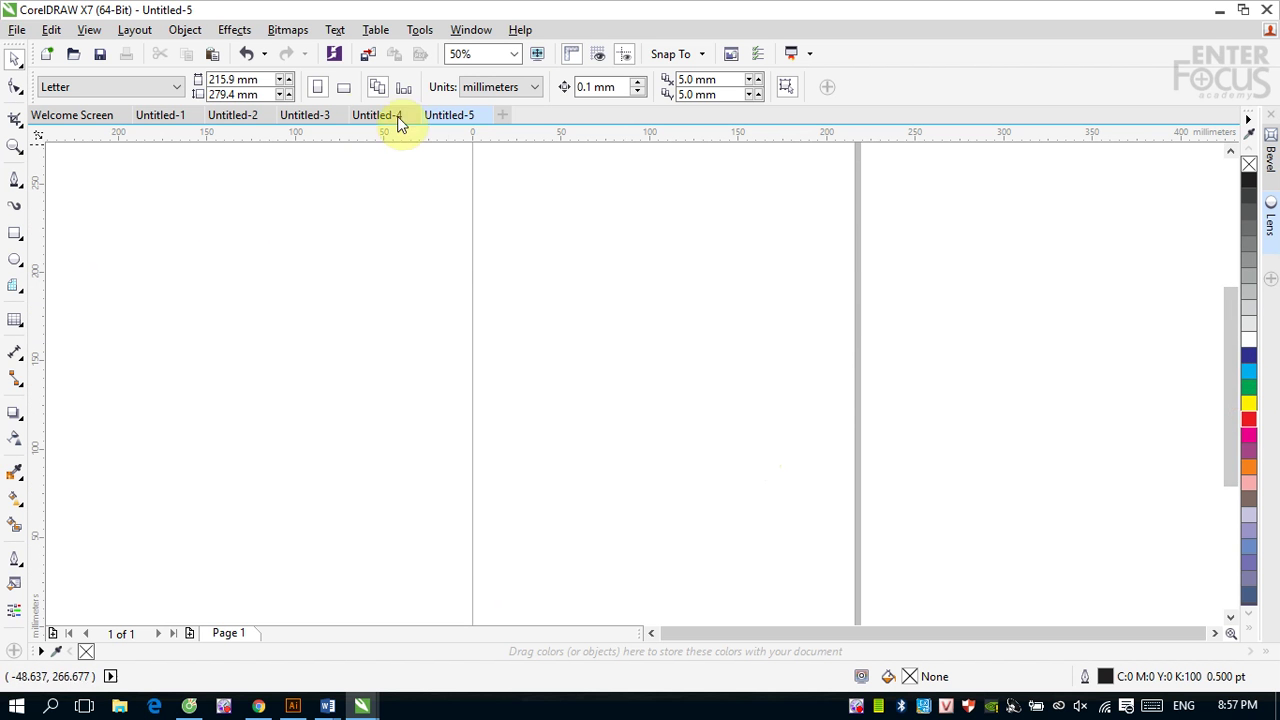
key("ctrl+i")
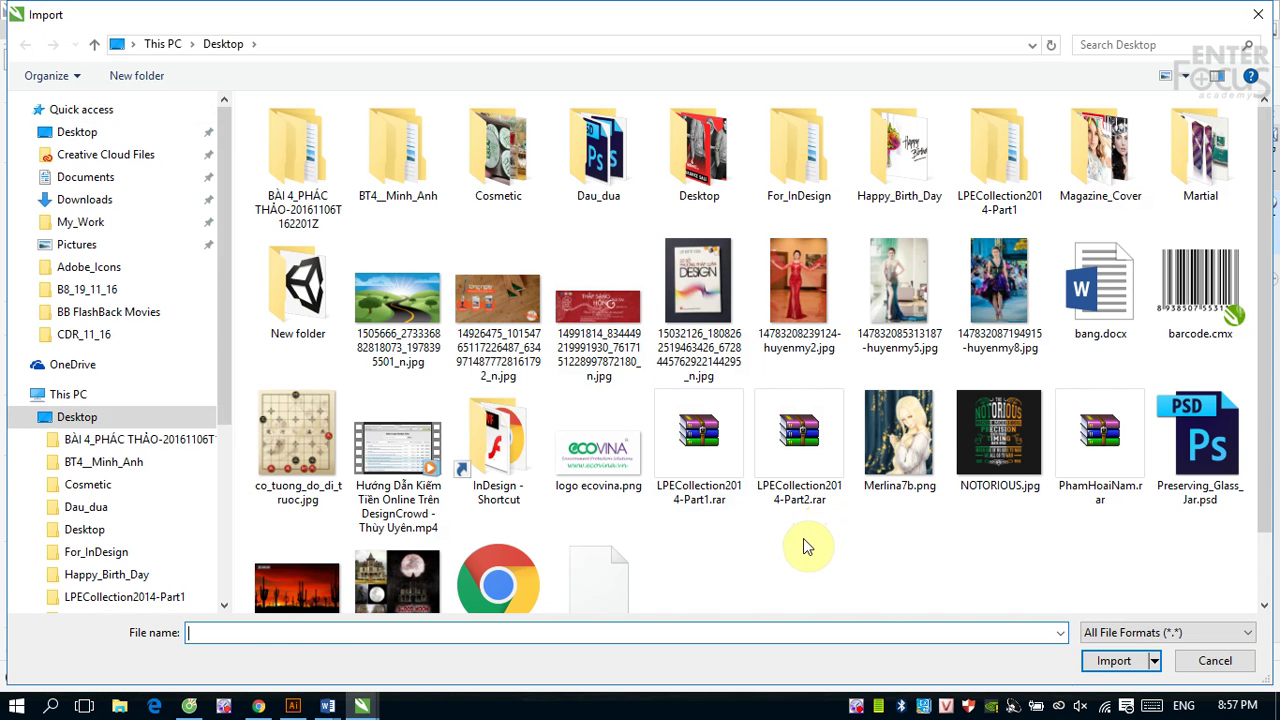
scroll(804, 540, "down", 1)
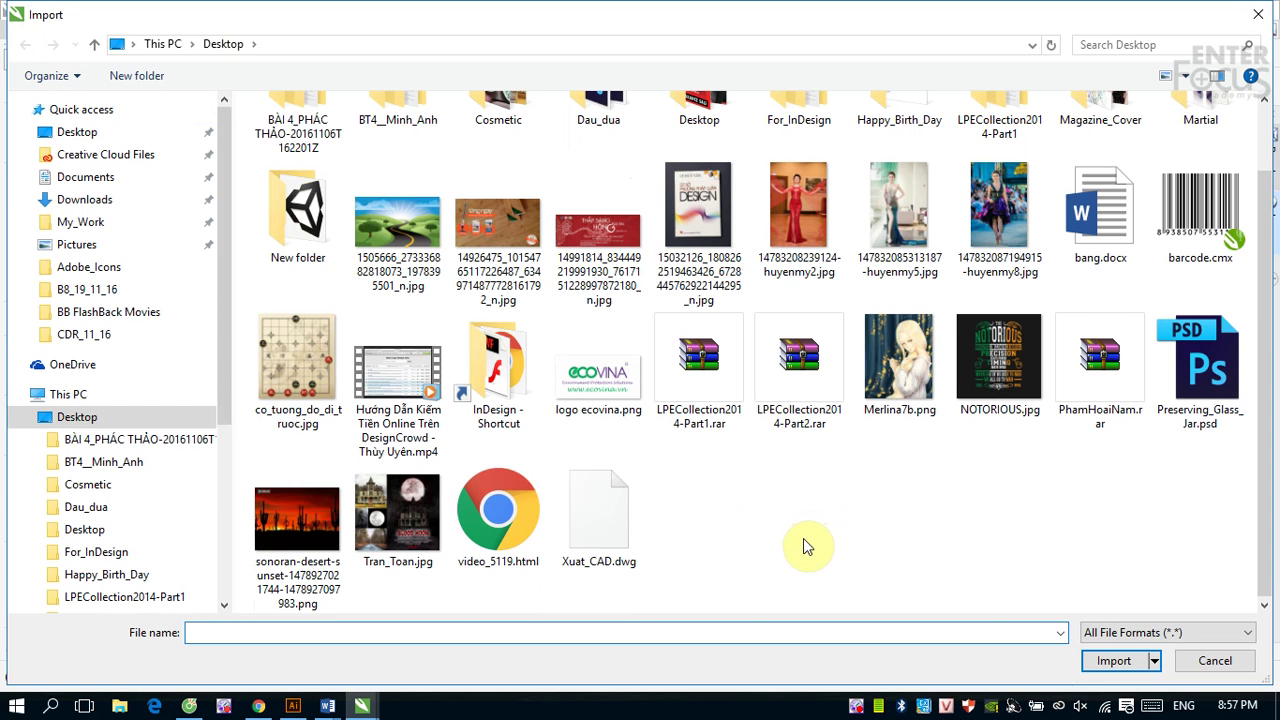
scroll(803, 538, "up", 1)
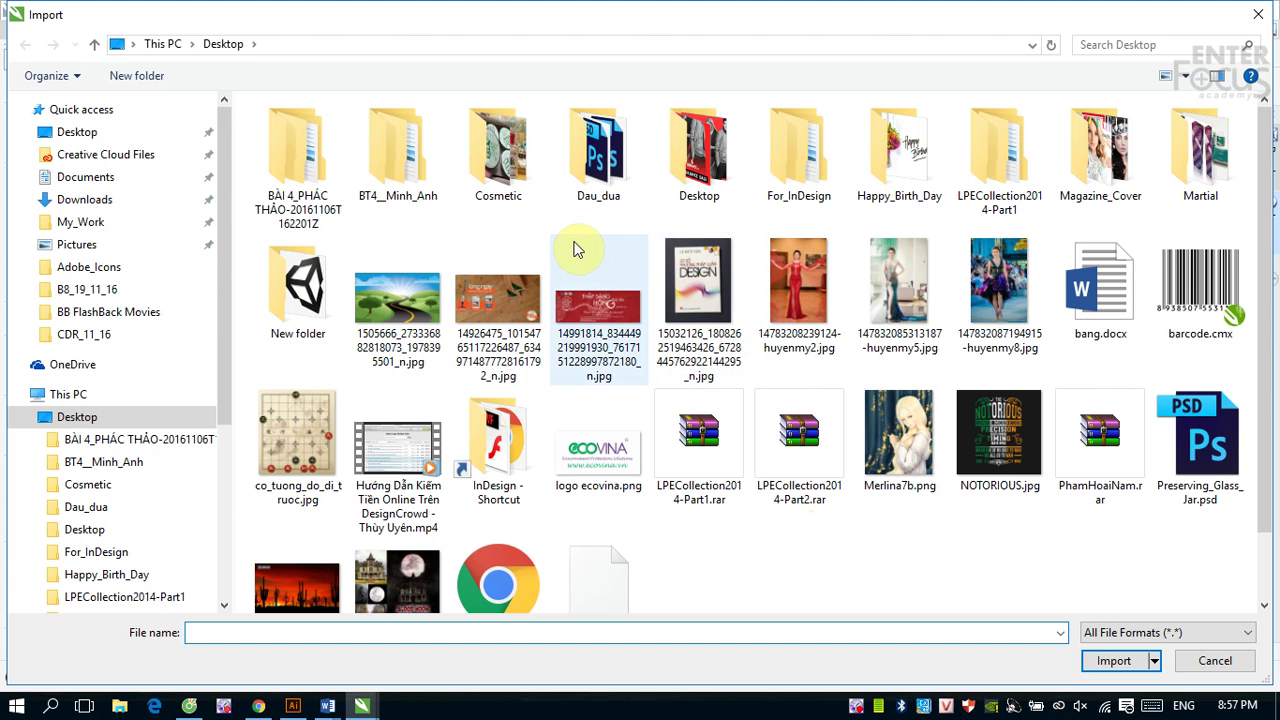
left_click(894, 169)
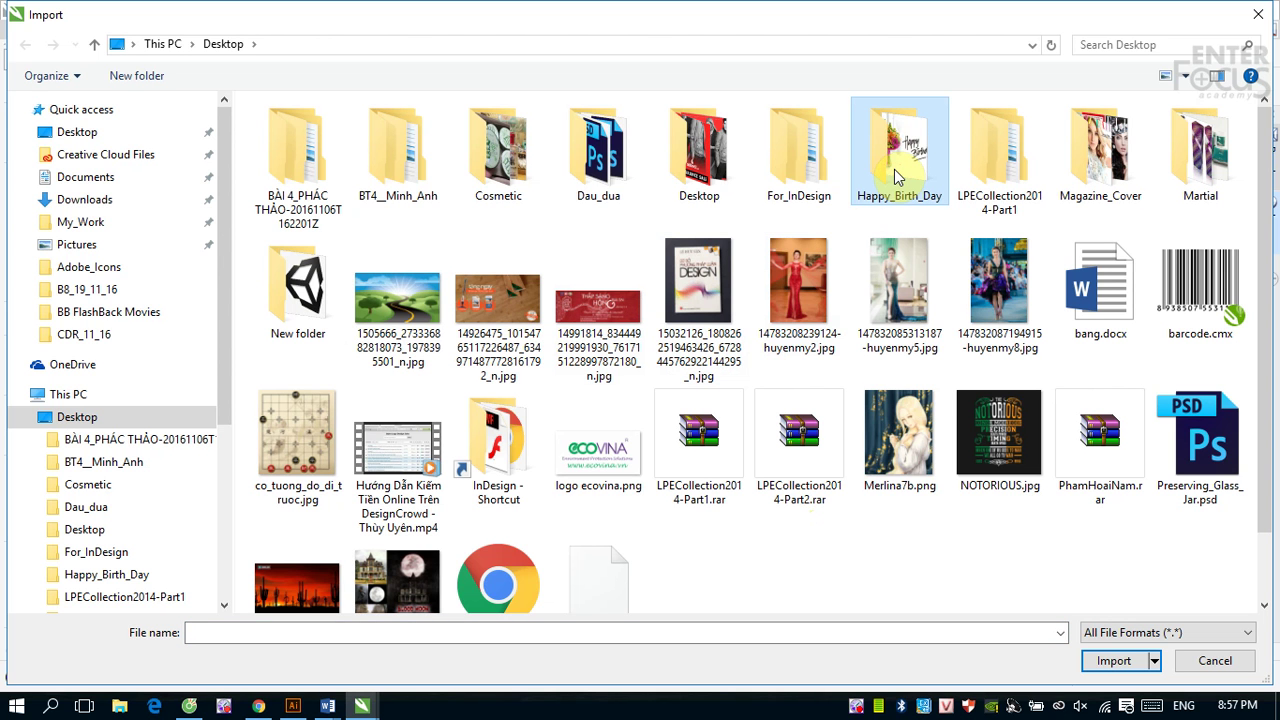
double_click(894, 169)
left_click(297, 141)
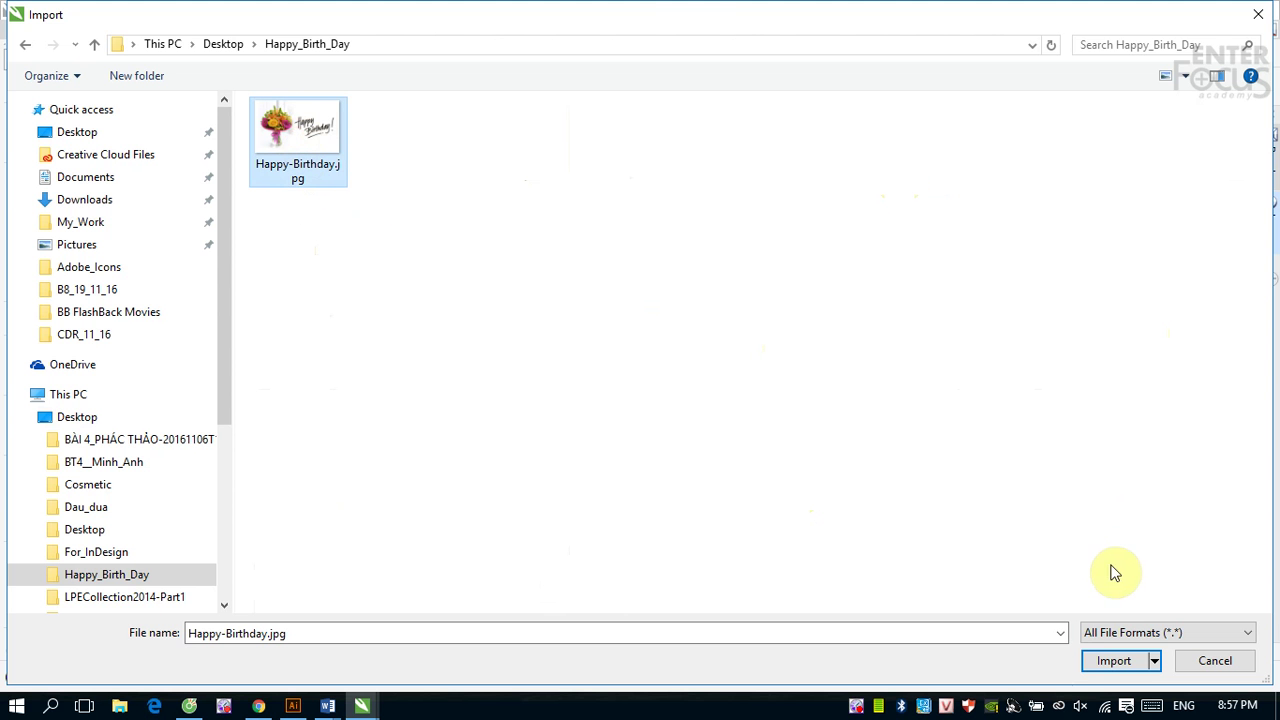
left_click(1113, 660)
left_click(533, 273)
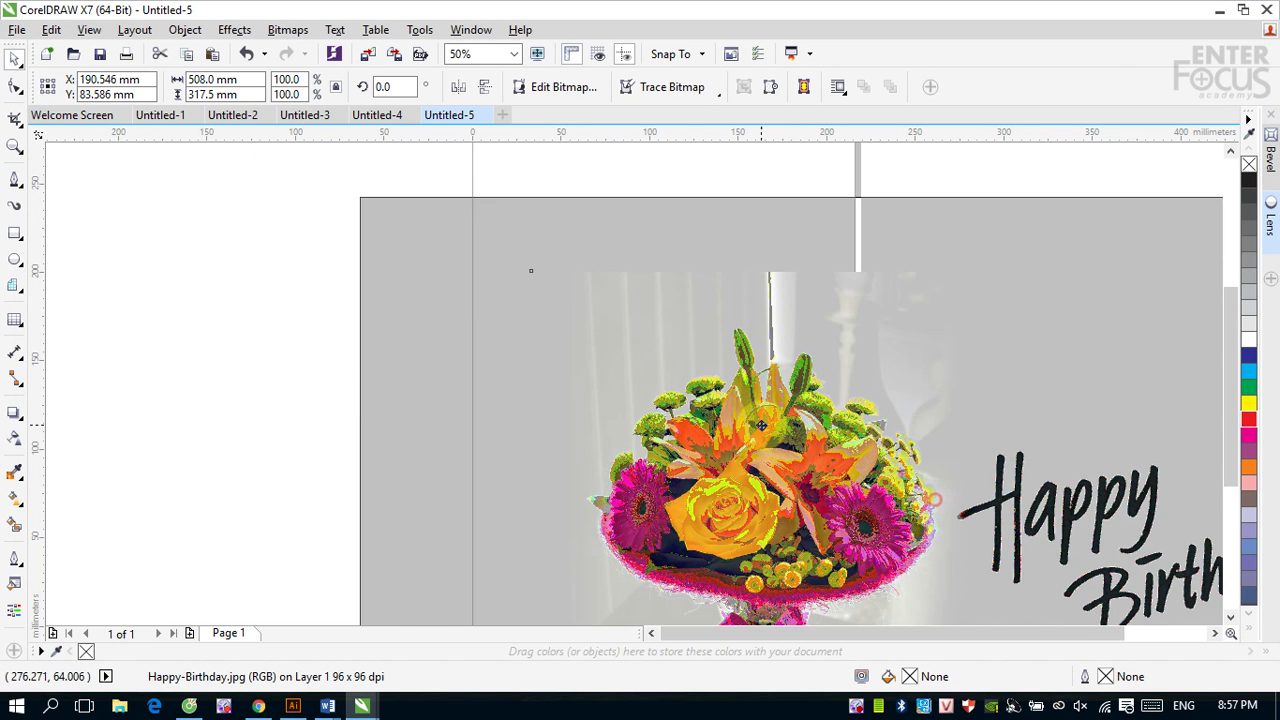
- Move the Happy Birthday picture over the page, centred at about X 105 mm, Y 99 mm
left_click_drag(962, 551, 676, 417)
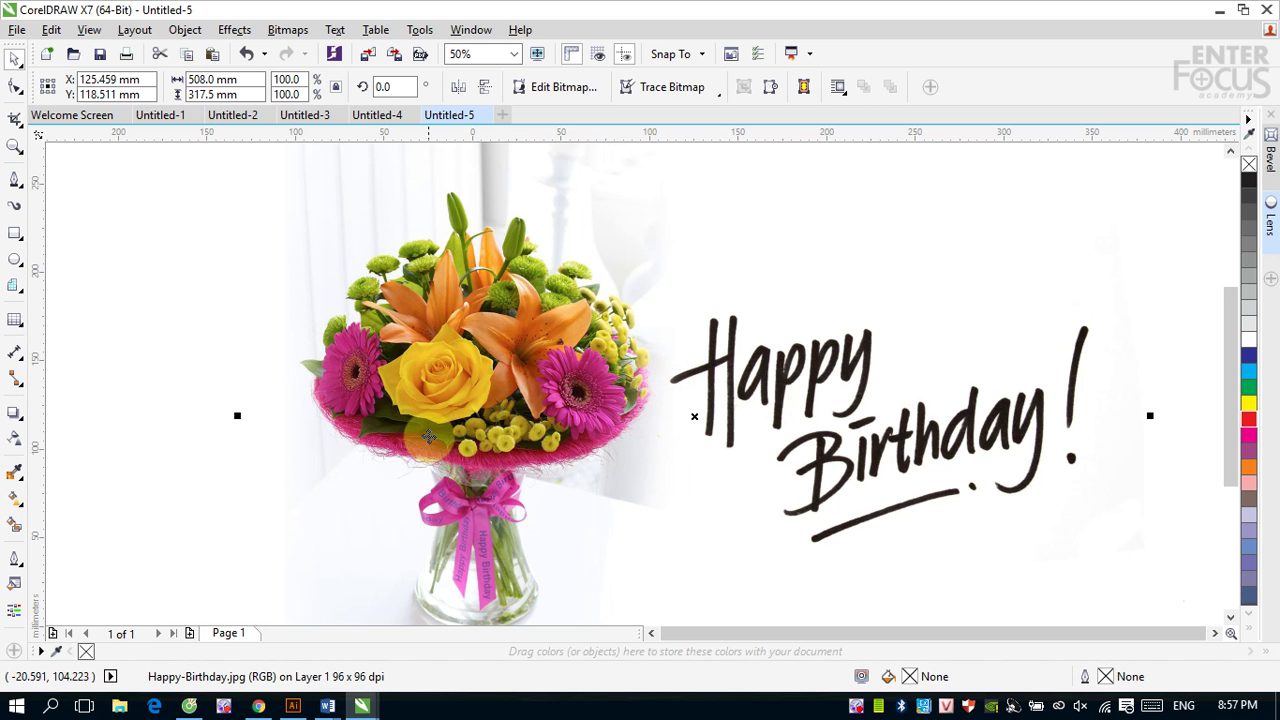
scroll(706, 334, "down", 2)
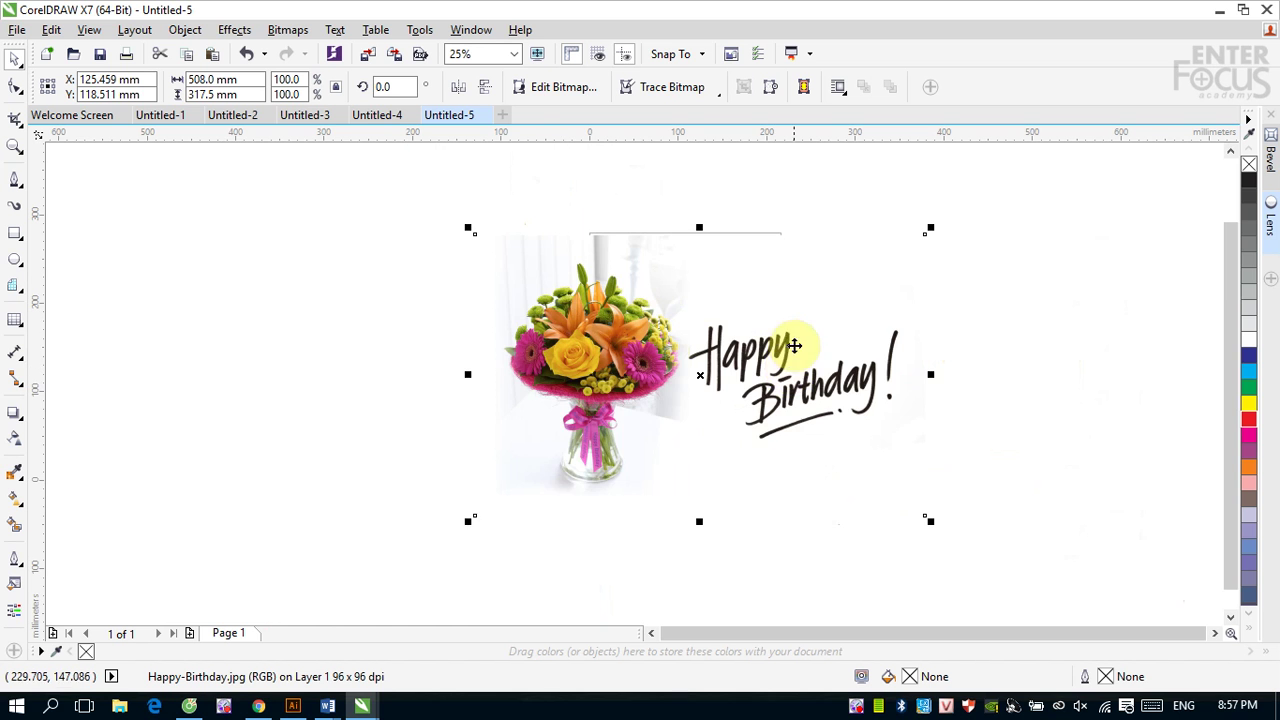
left_click_drag(785, 328, 700, 350)
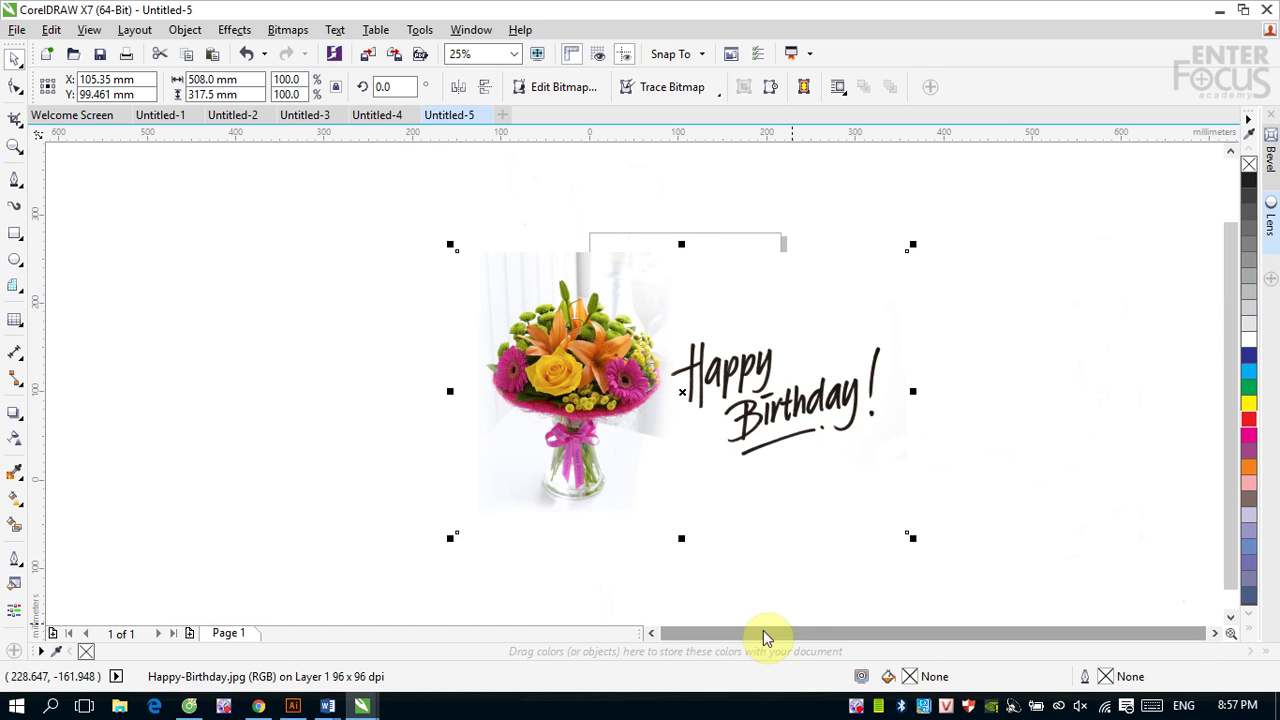
- Trace a closed straight-segment outline around the bouquet and vase with the Pen tool, about 230 mm wide and 274 mm high
left_click(14, 179)
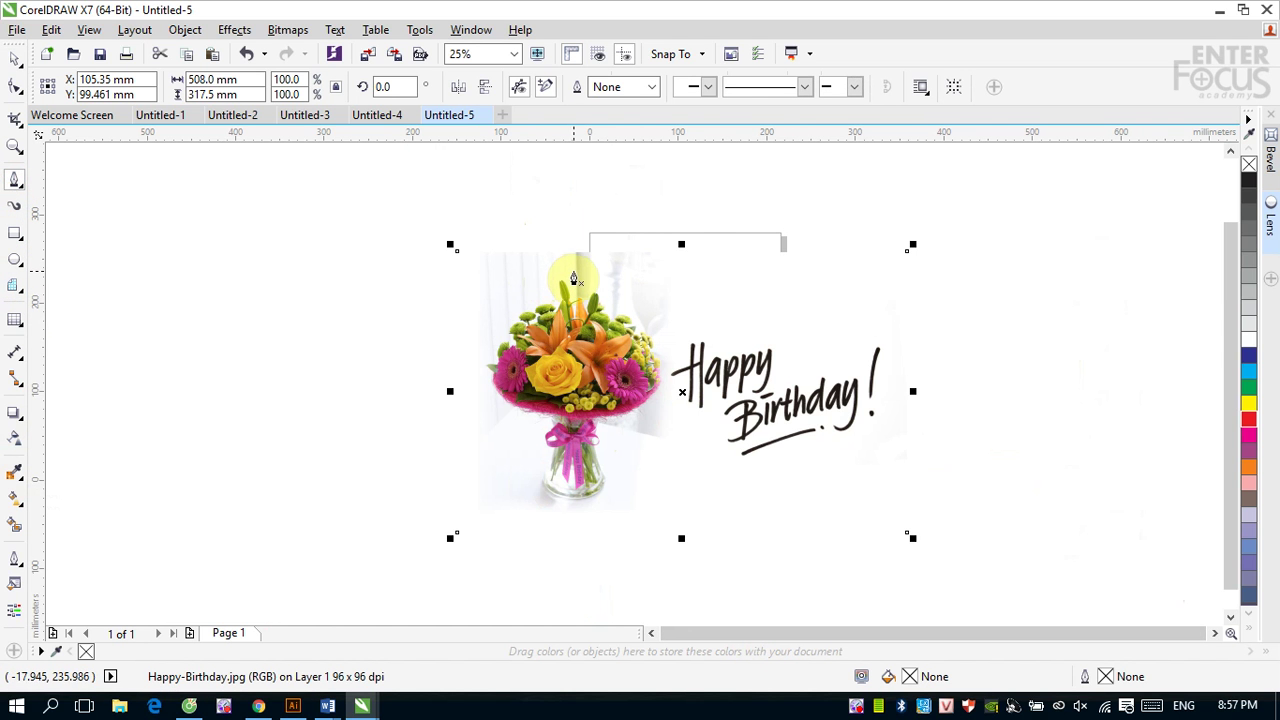
left_click(568, 274)
left_click(549, 289)
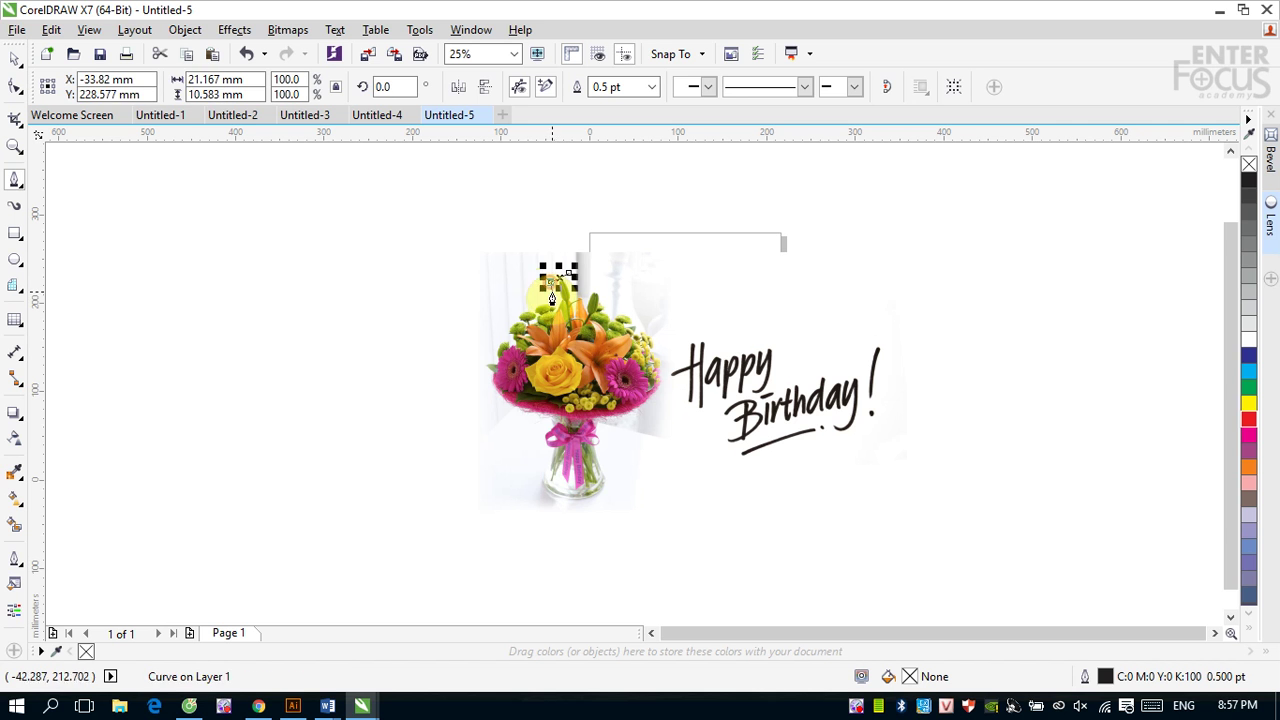
left_click(533, 298)
left_click(497, 310)
left_click(470, 351)
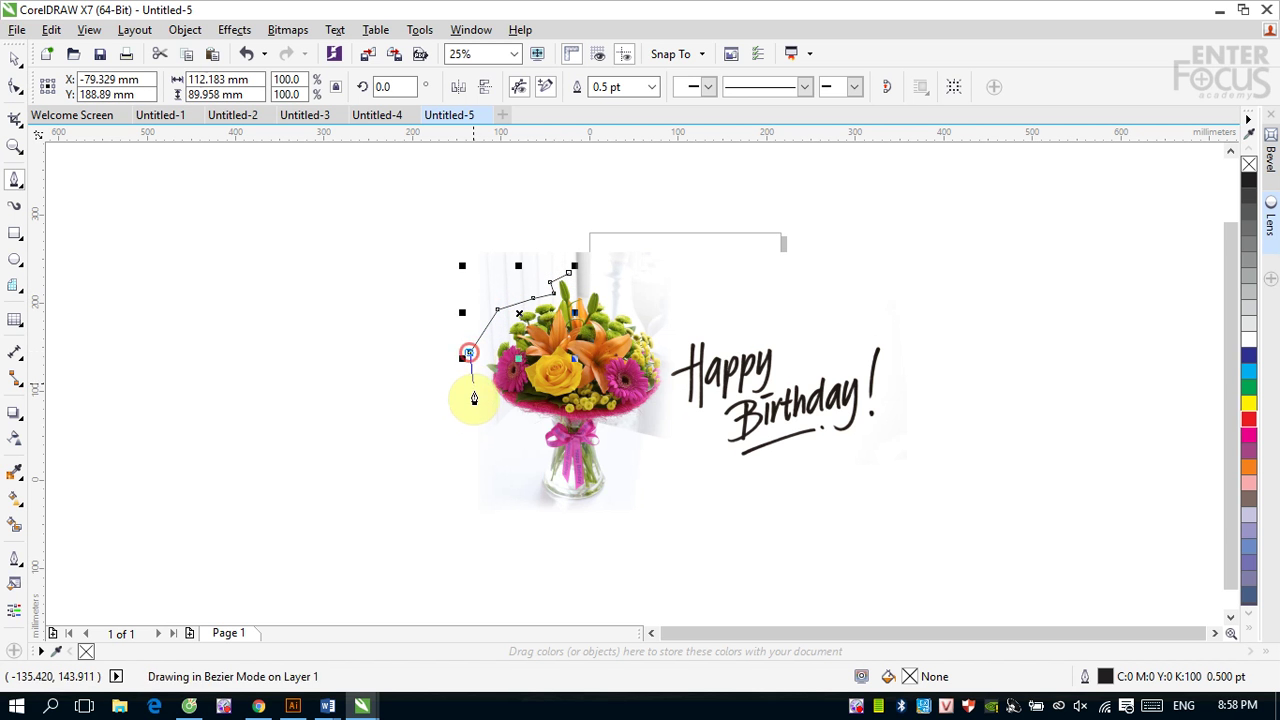
left_click(474, 397)
left_click(535, 425)
left_click(533, 441)
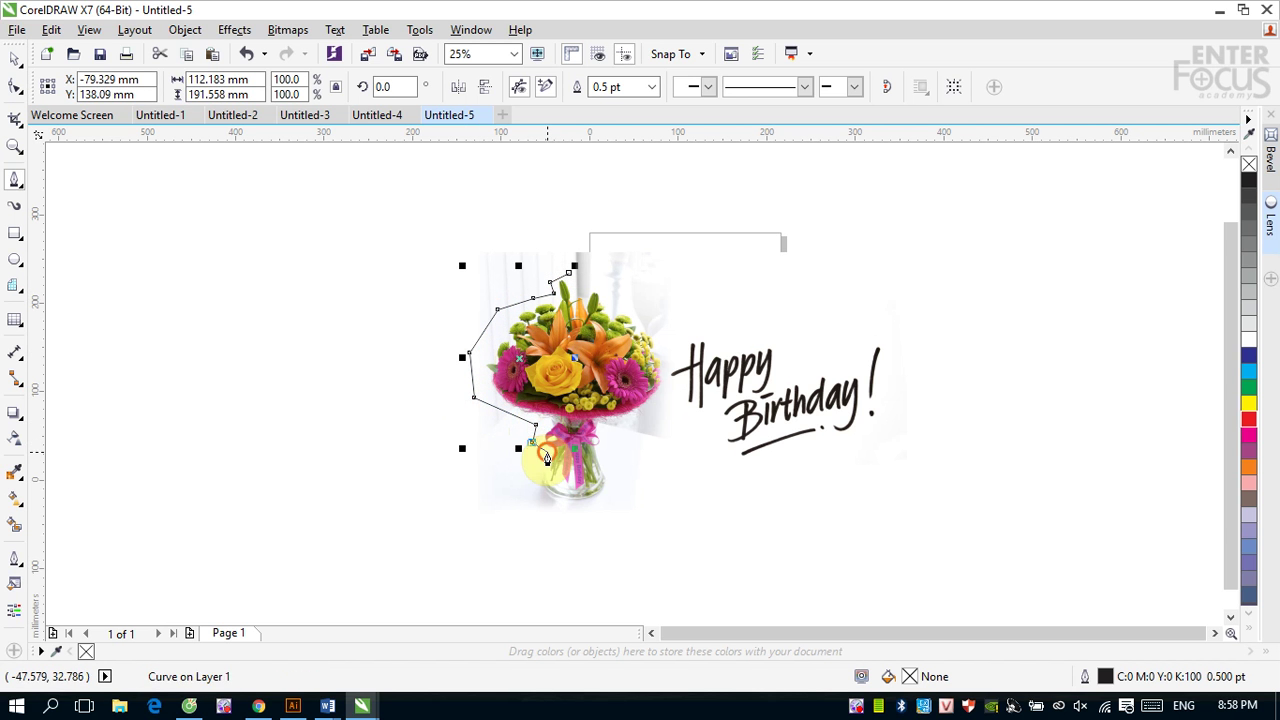
left_click(547, 452)
left_click(533, 496)
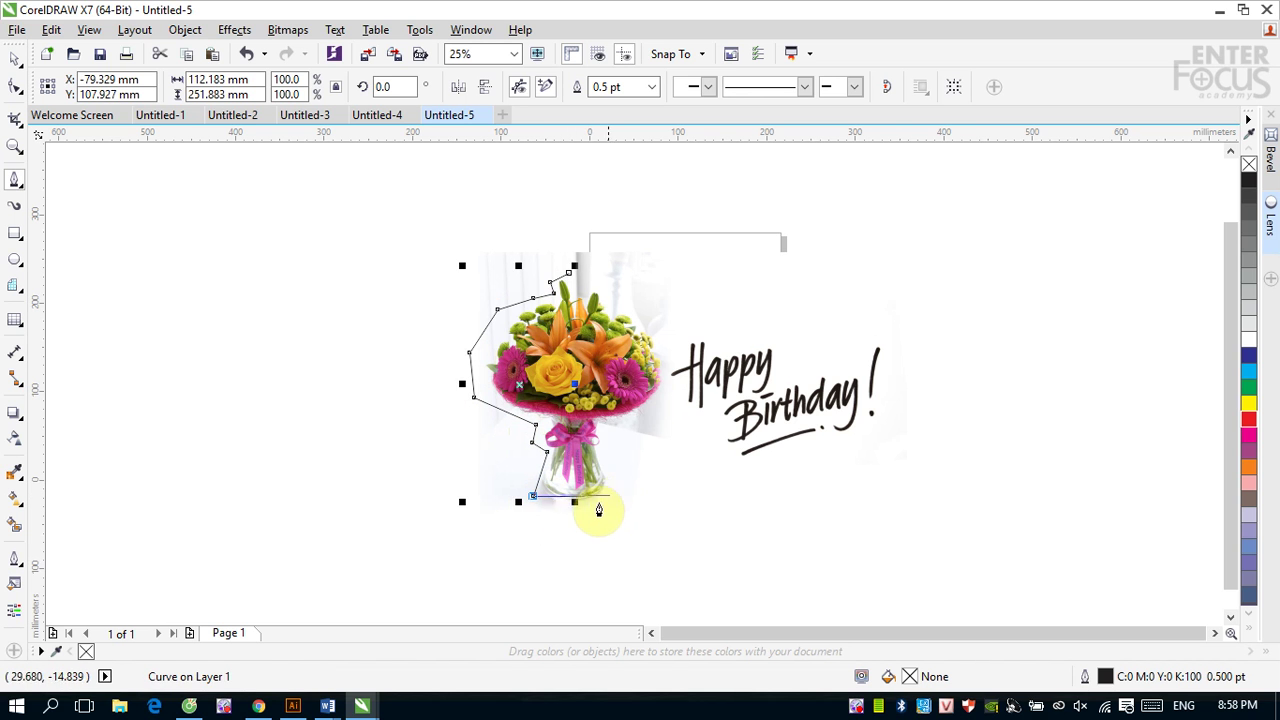
left_click(575, 515)
left_click(628, 500)
left_click(628, 470)
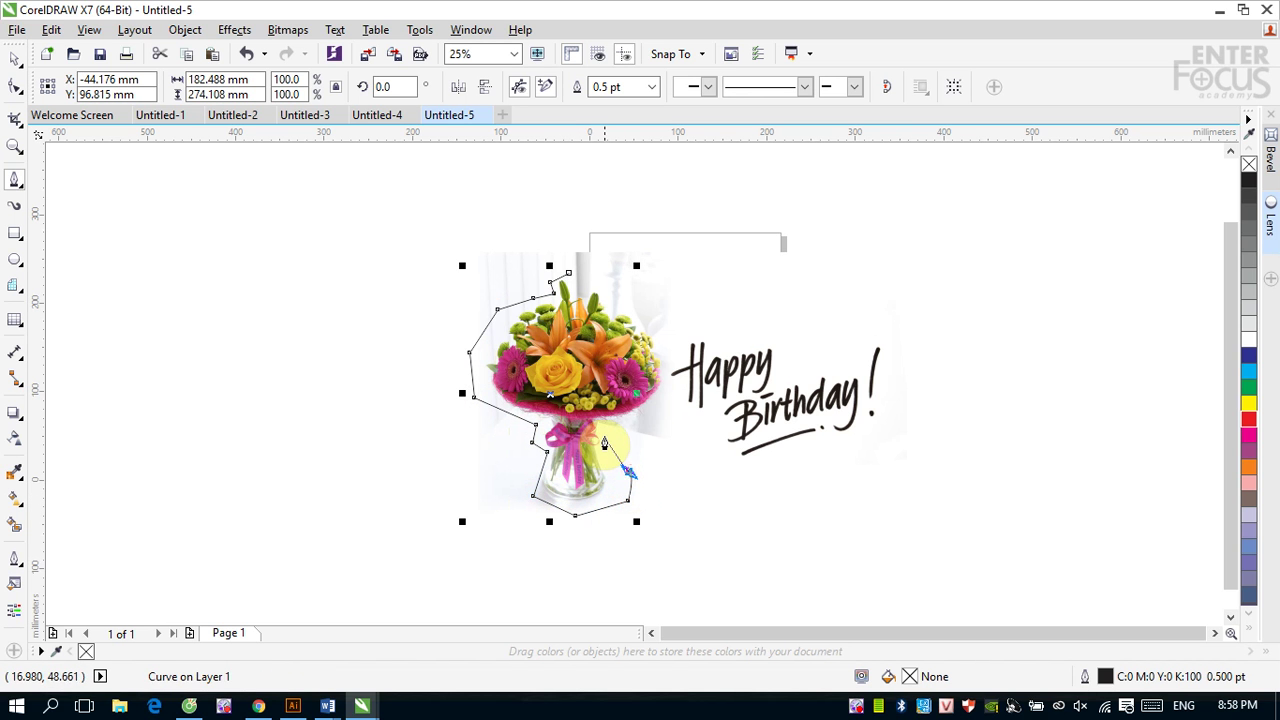
left_click(604, 432)
left_click(647, 410)
left_click(677, 386)
left_click(668, 352)
left_click(653, 308)
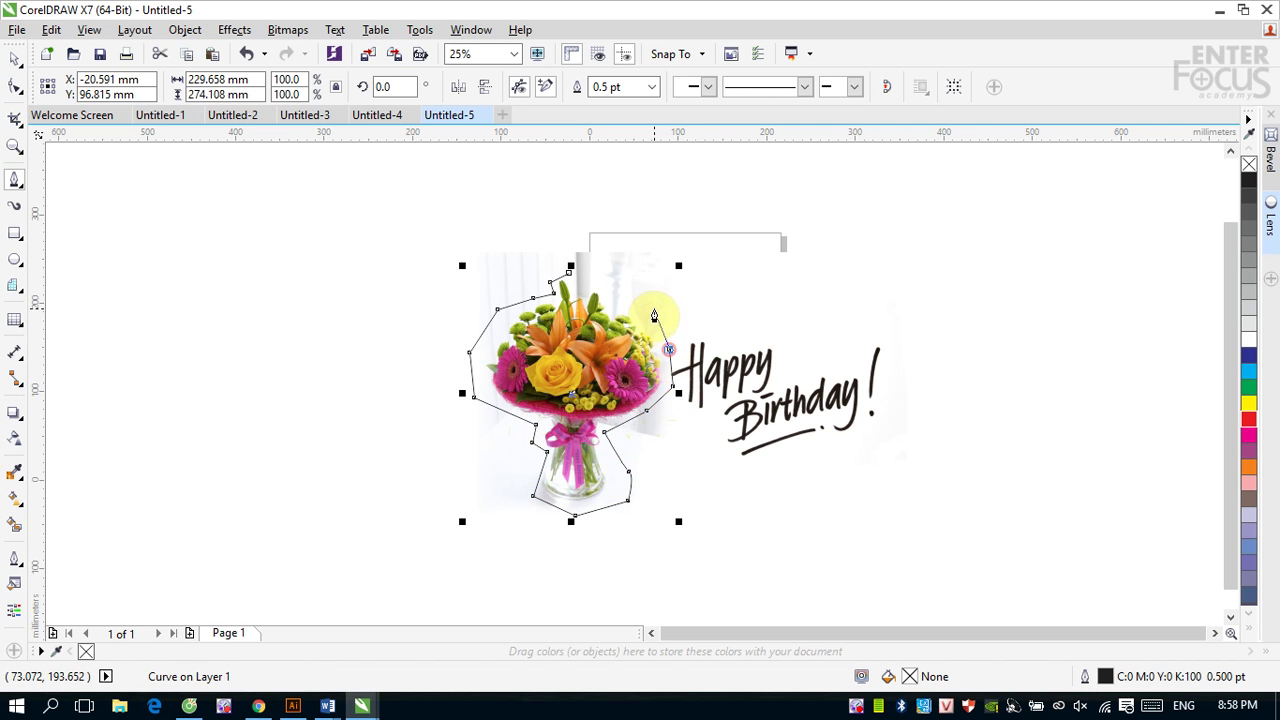
left_click(604, 285)
left_click(570, 270)
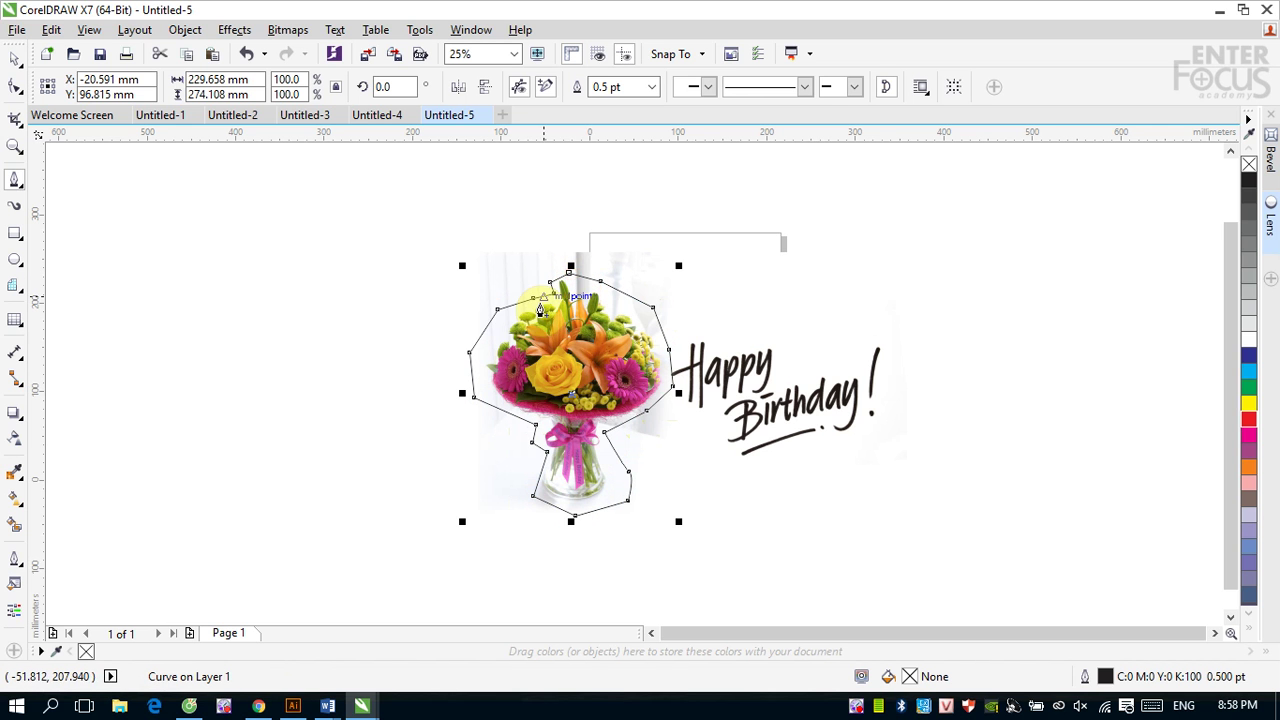
left_click(14, 57)
left_click(316, 343)
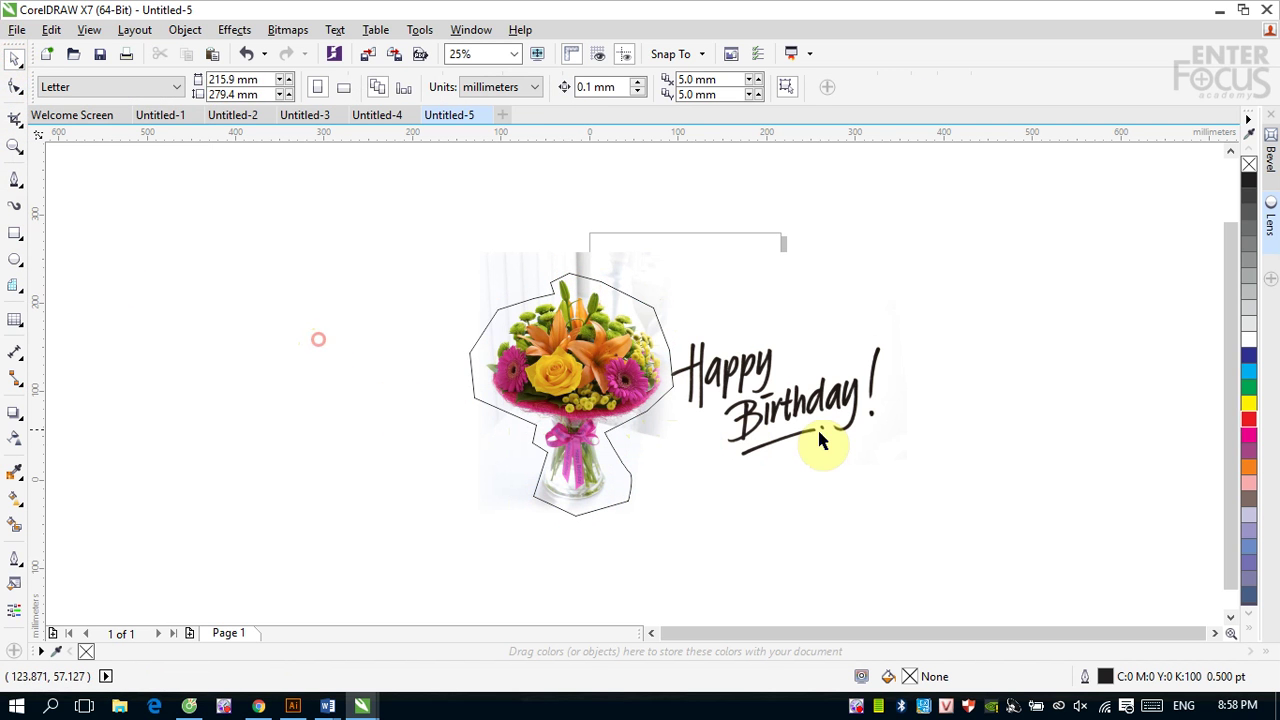
- Move the traced outline off the picture into the empty area beside it, and undo the move
left_click(655, 315)
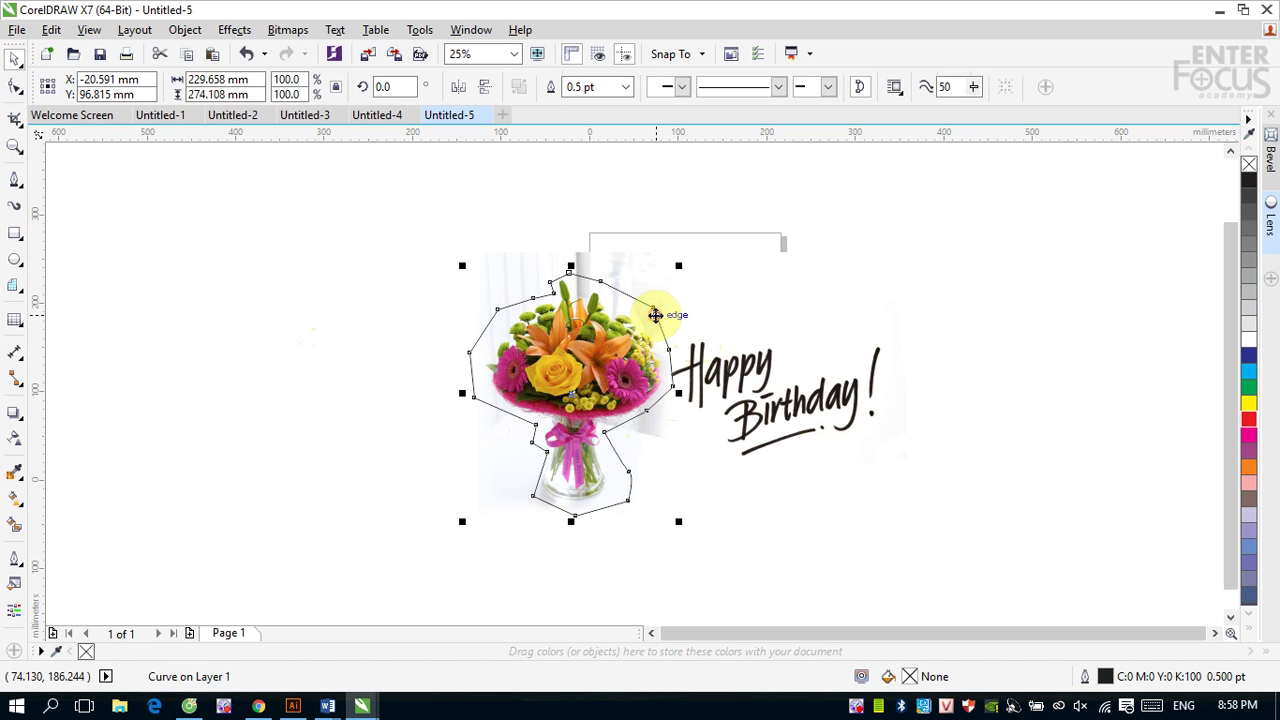
left_click_drag(655, 315, 357, 282)
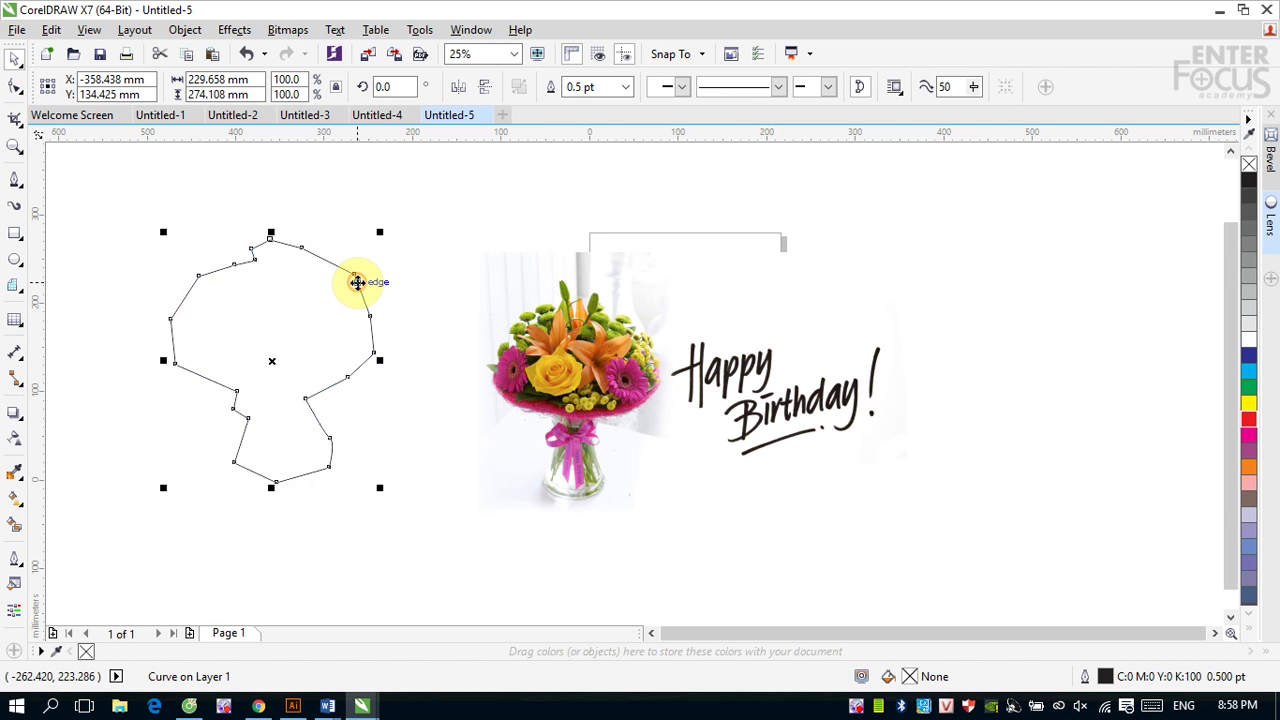
key("ctrl+z")
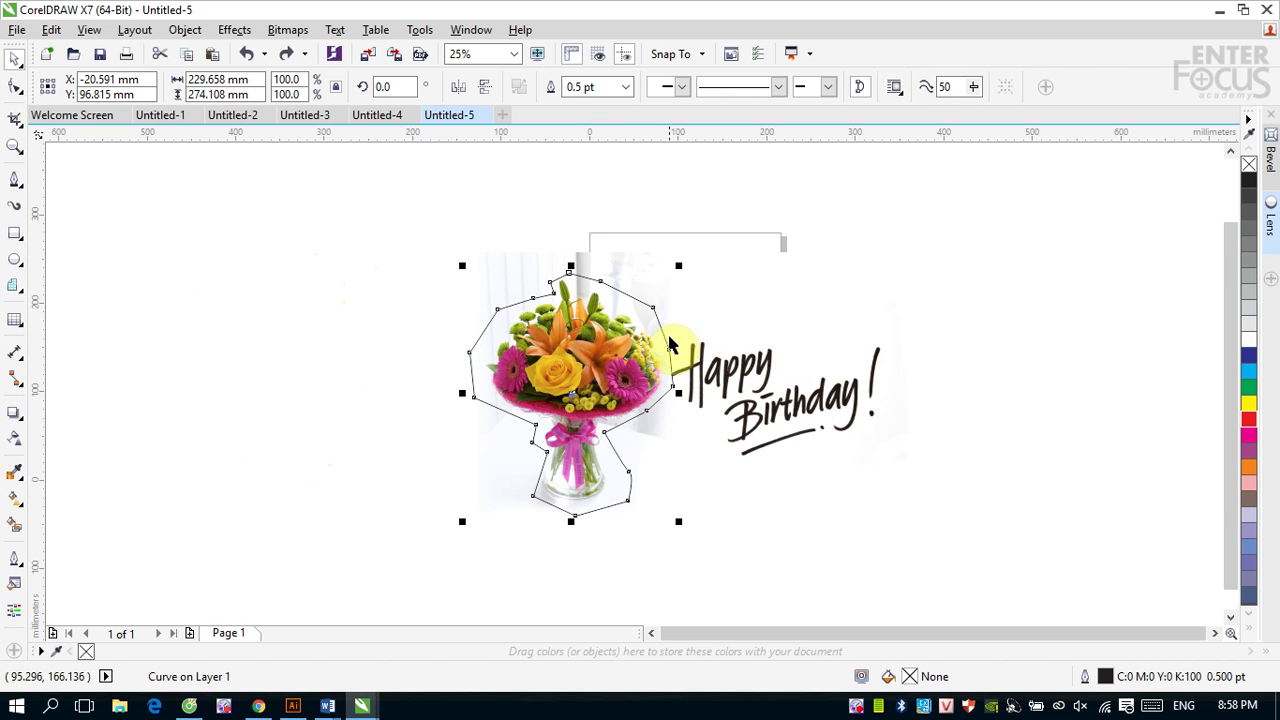
- PowerClip the Happy Birthday picture into the bouquet outline and move the result over the page, centred at about X 120 mm, Y 128 mm
left_click(1104, 390)
left_click(757, 334)
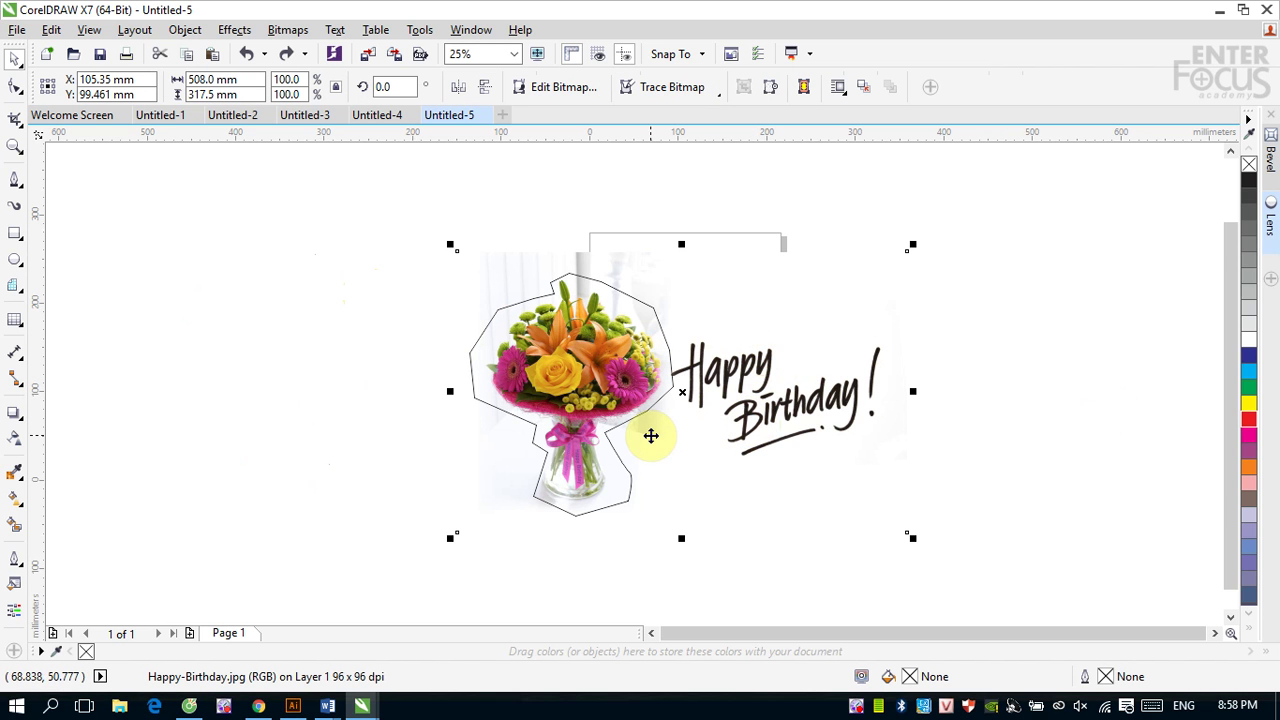
left_click(233, 30)
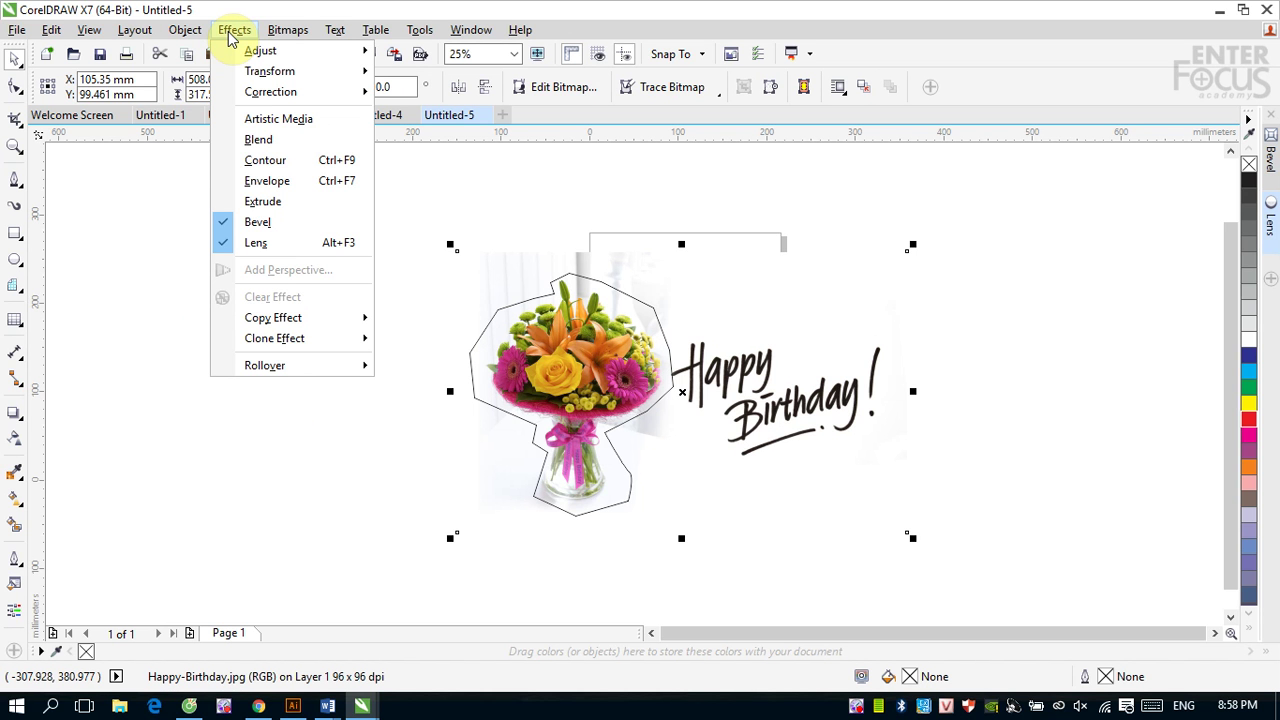
mouse_move(186, 36)
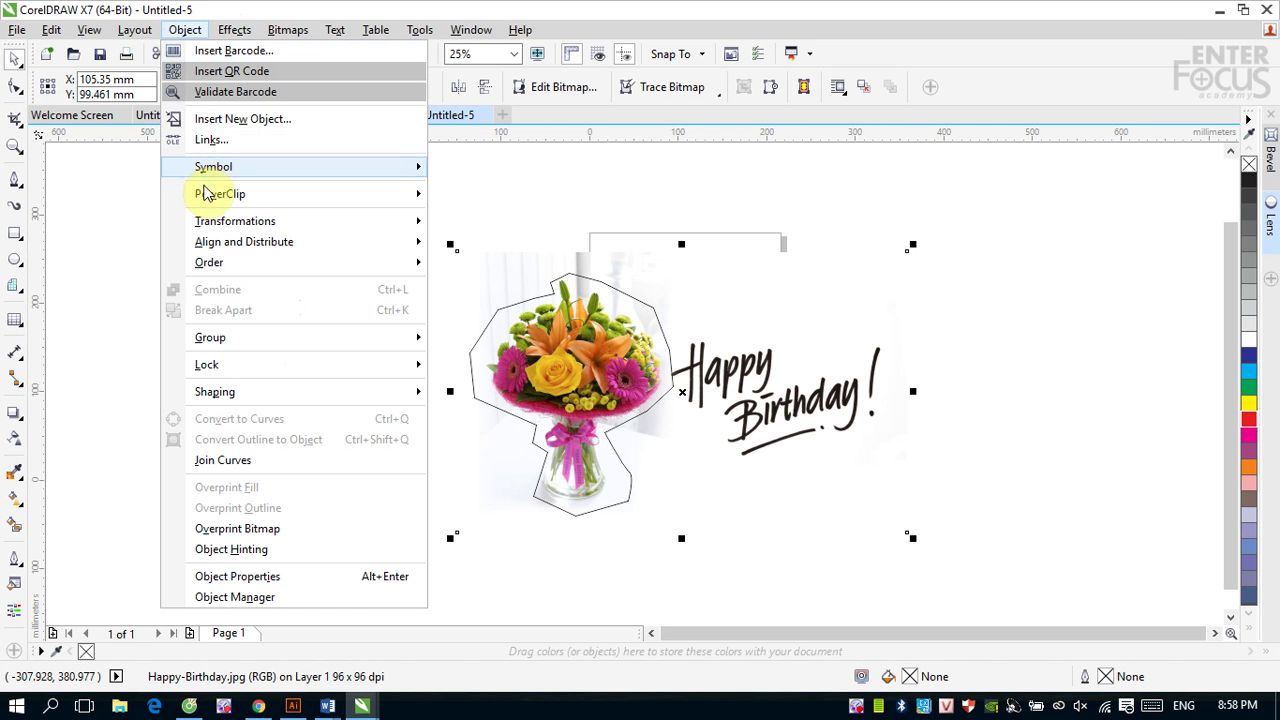
mouse_move(207, 200)
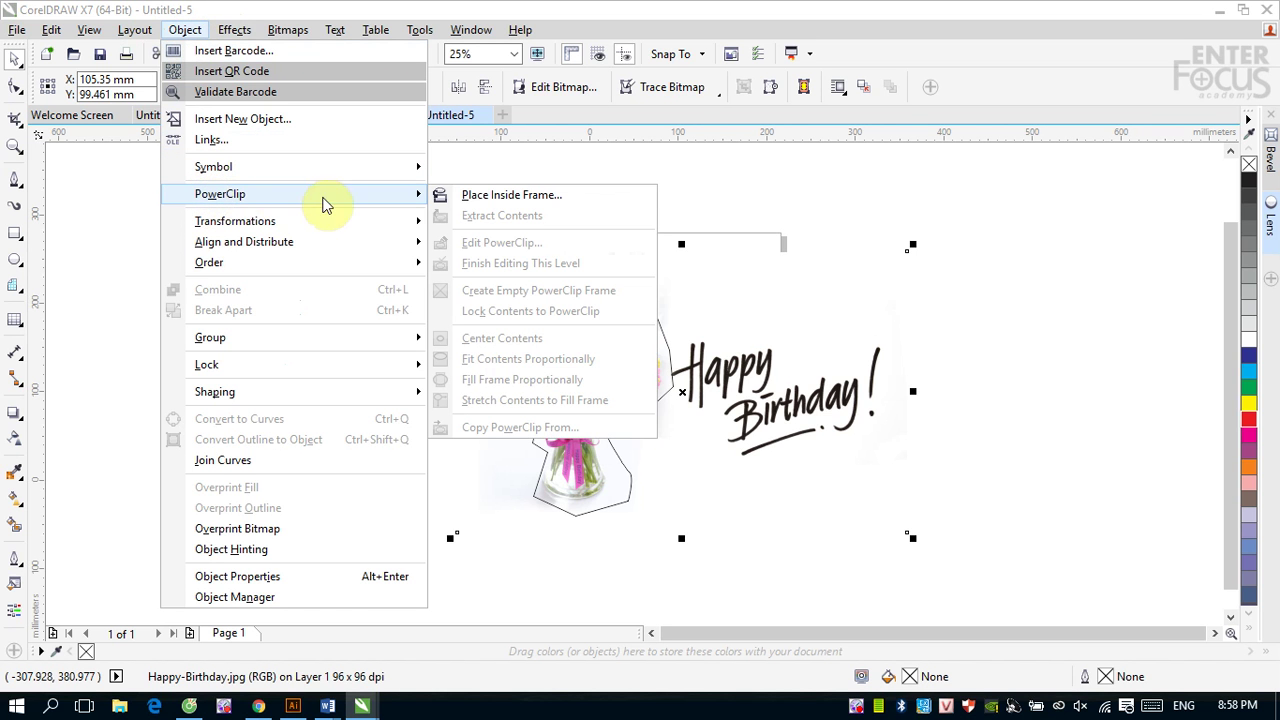
left_click(473, 202)
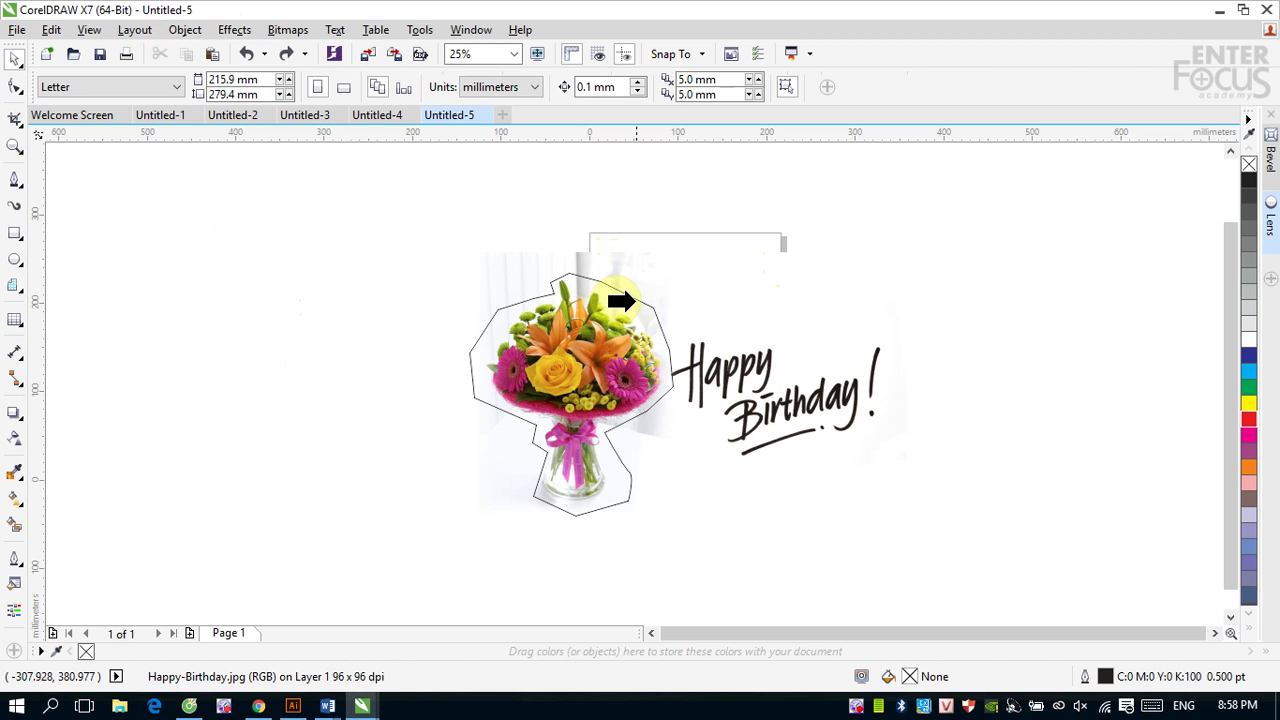
left_click(622, 300)
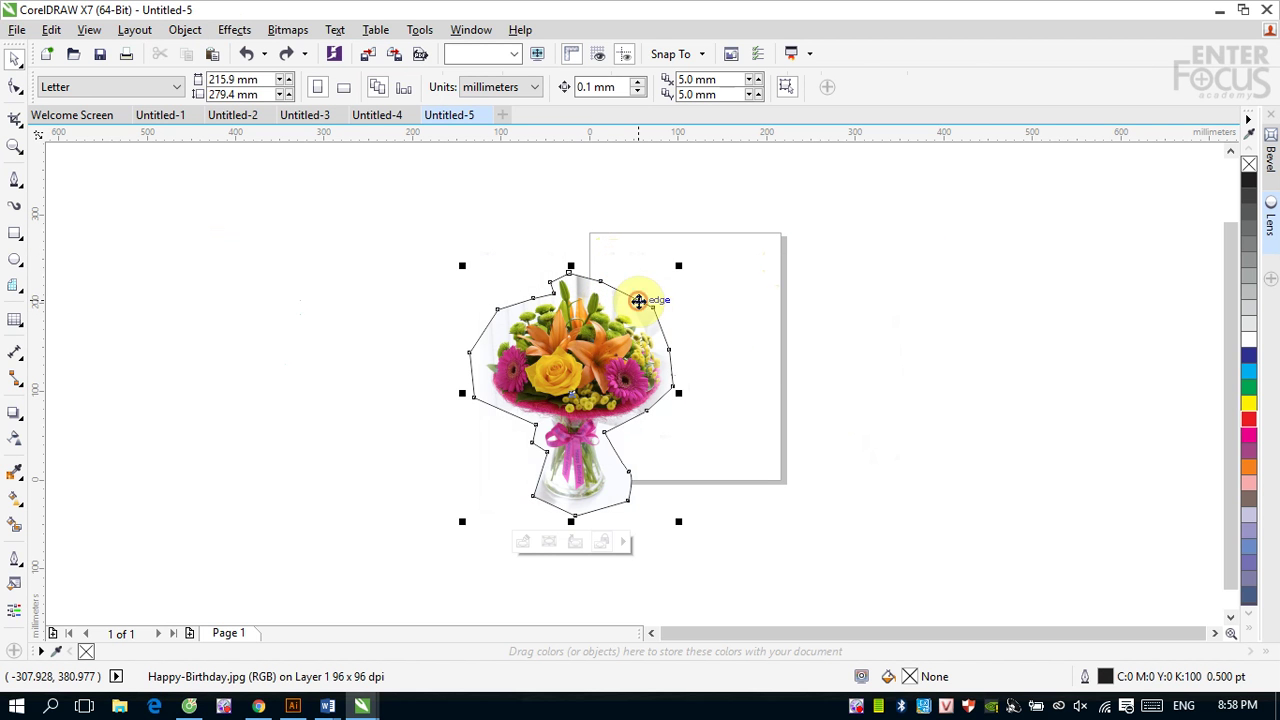
left_click(814, 369)
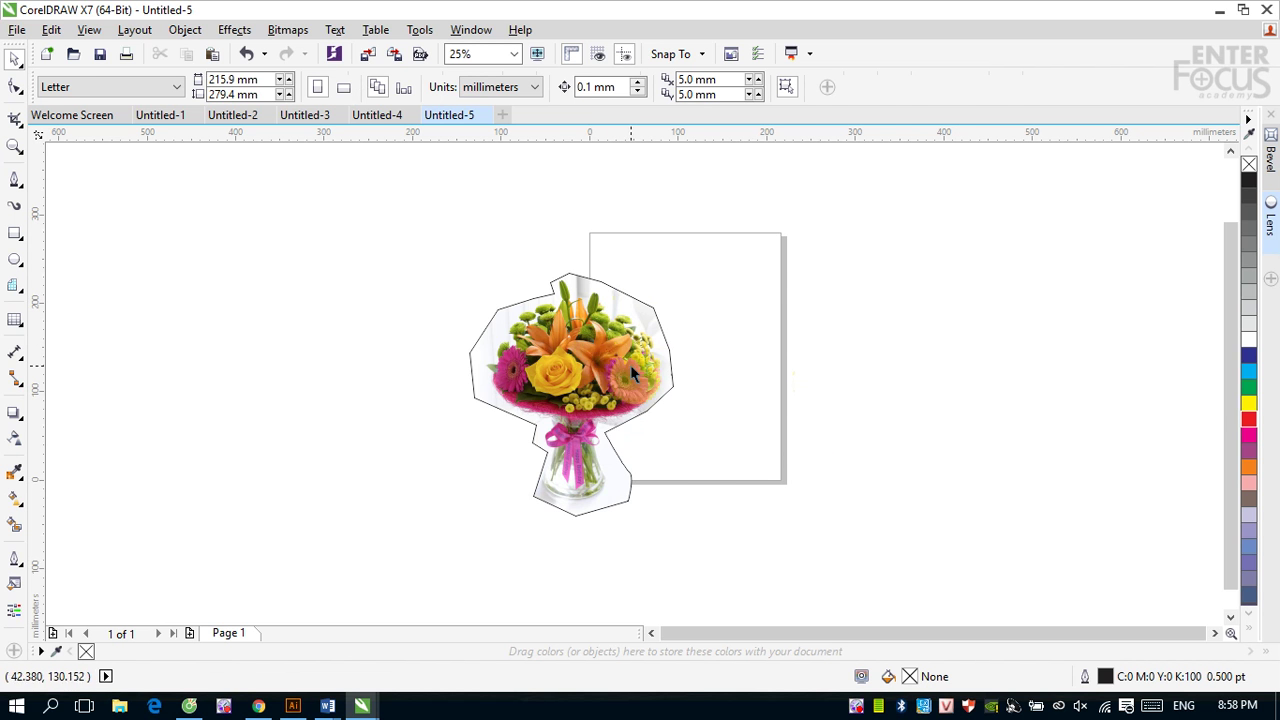
left_click_drag(643, 329, 767, 299)
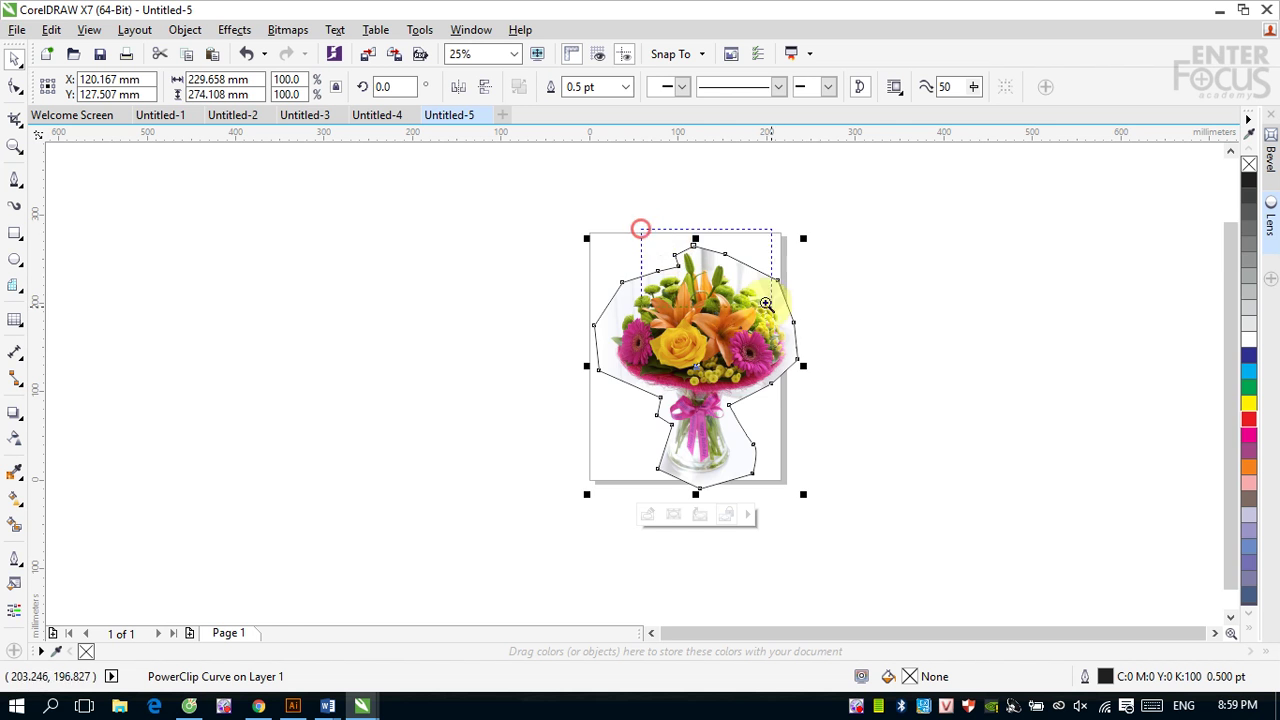
- Move and add nodes on the PowerClip frame so its edge follows the tip and right side of the tallest green bud
scroll(640, 229, "up", 5)
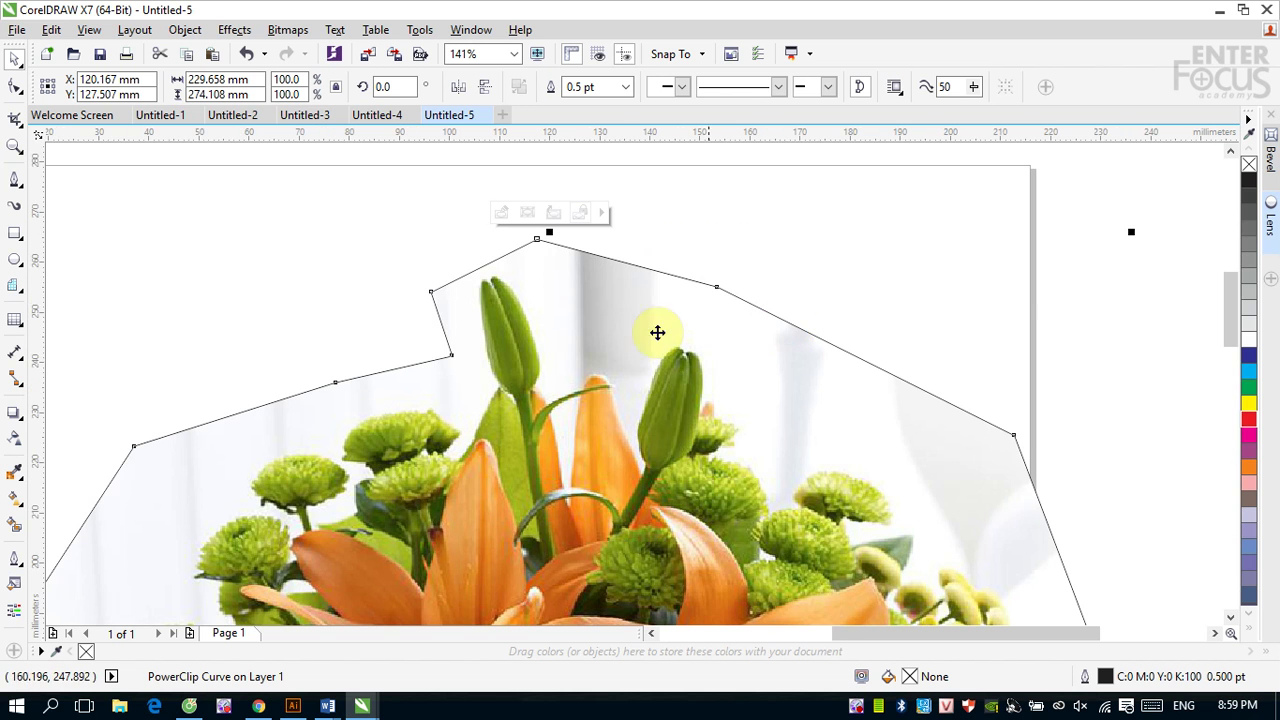
left_click(14, 86)
left_click_drag(540, 240, 520, 293)
double_click(554, 293)
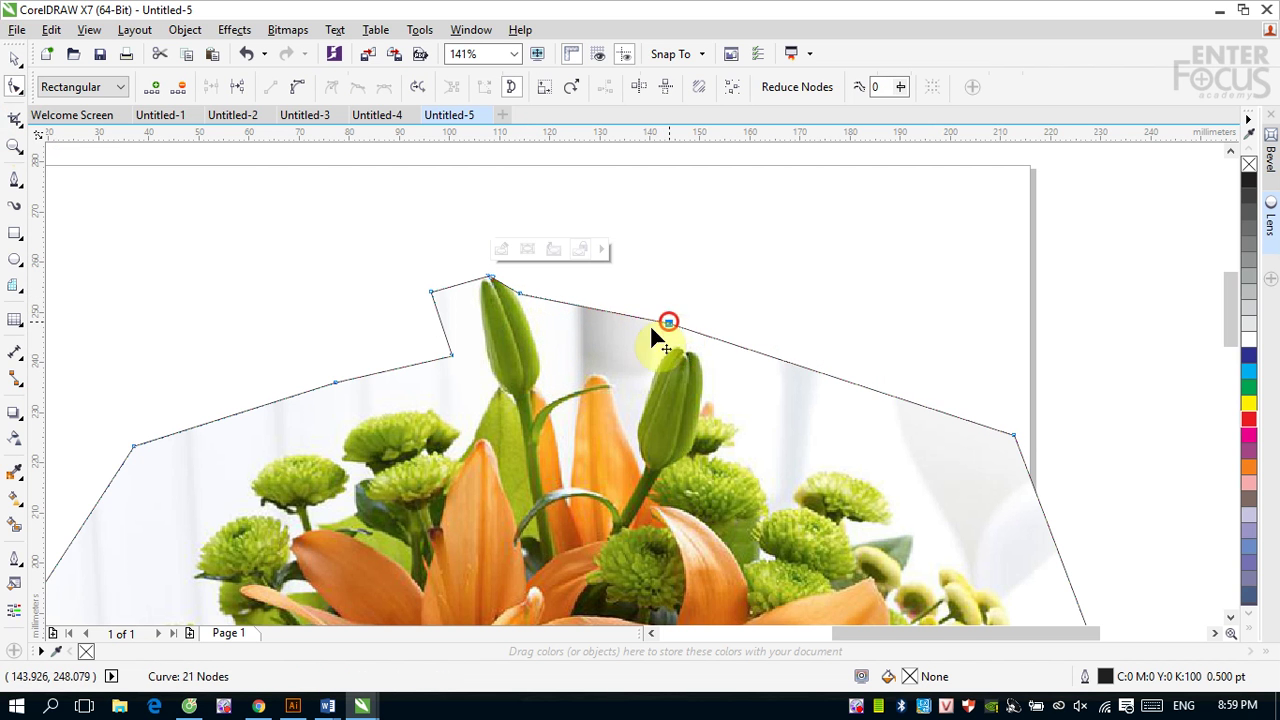
left_click_drag(651, 331, 540, 368)
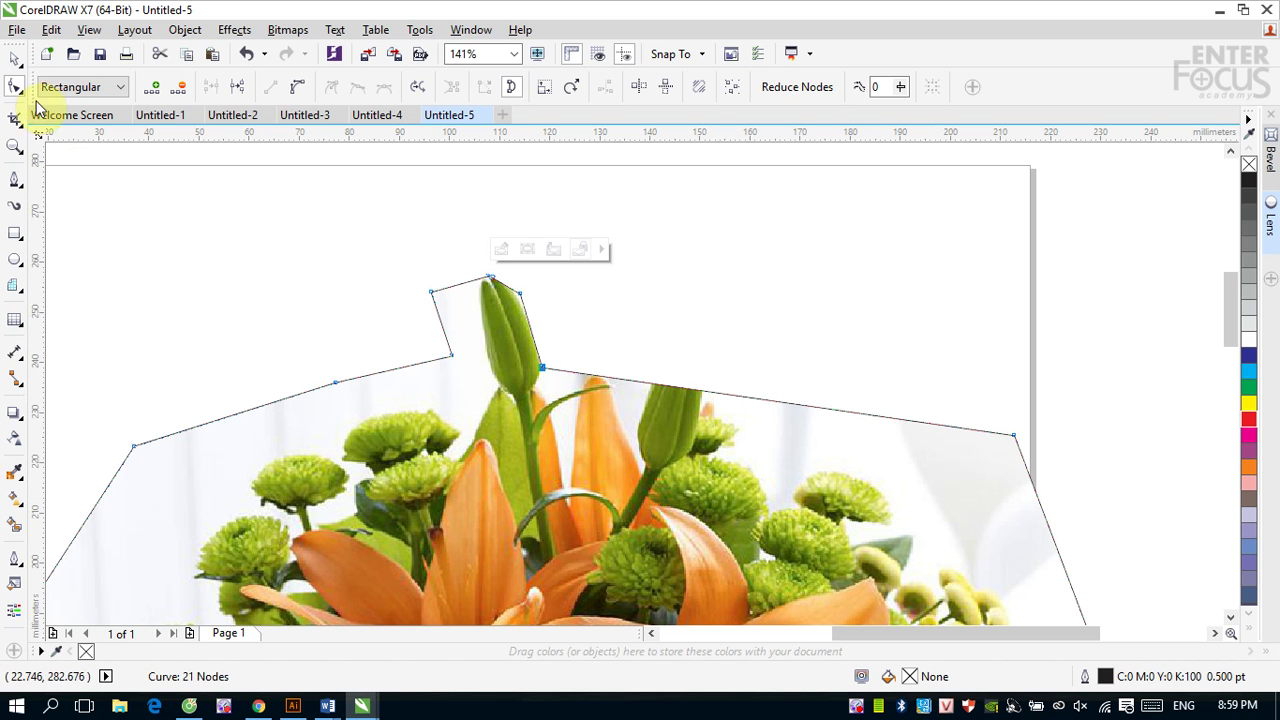
- Remove the outline from the clipped bouquet's frame, and delete the clipped bouquet from the page
left_click(13, 60)
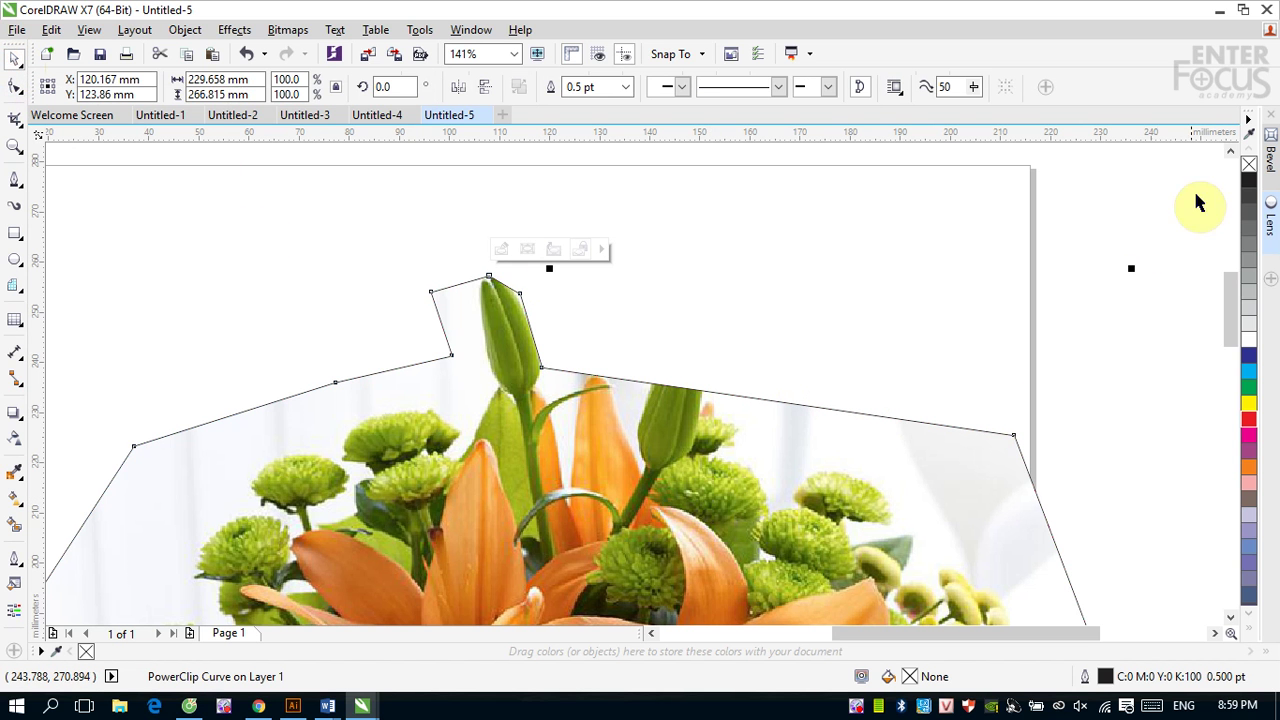
right_click(1247, 170)
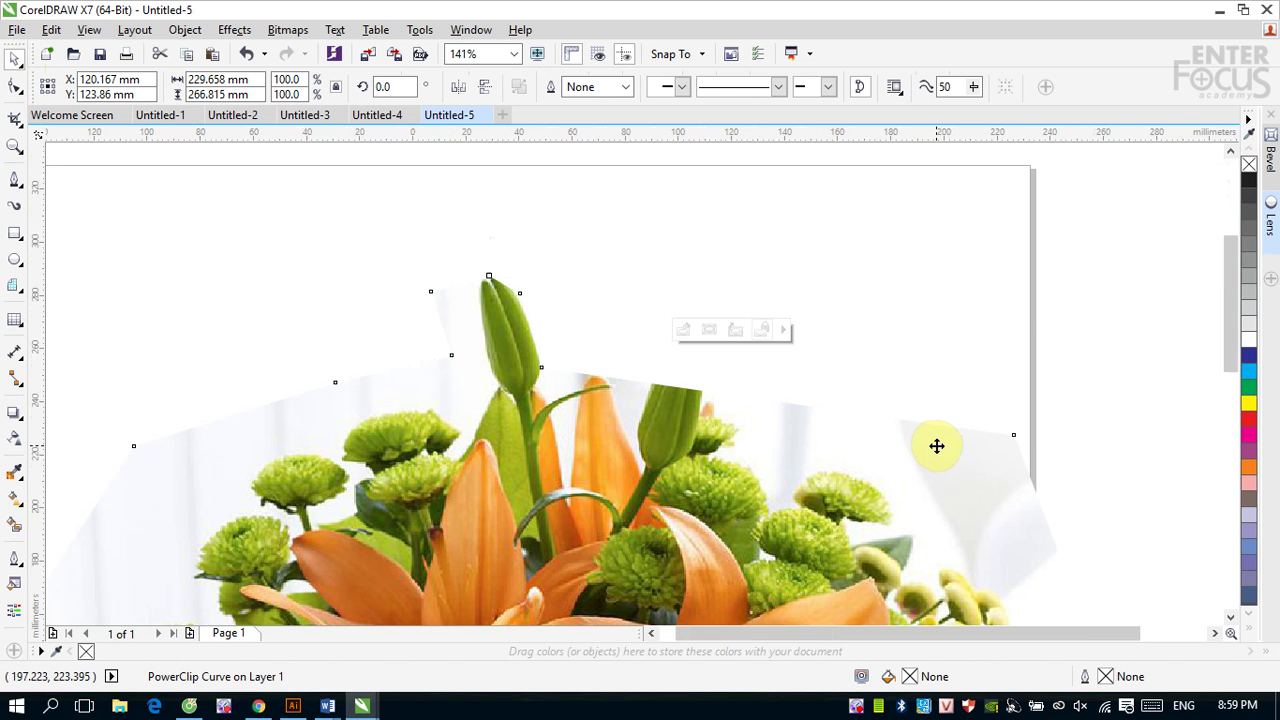
scroll(936, 446, "down", 3)
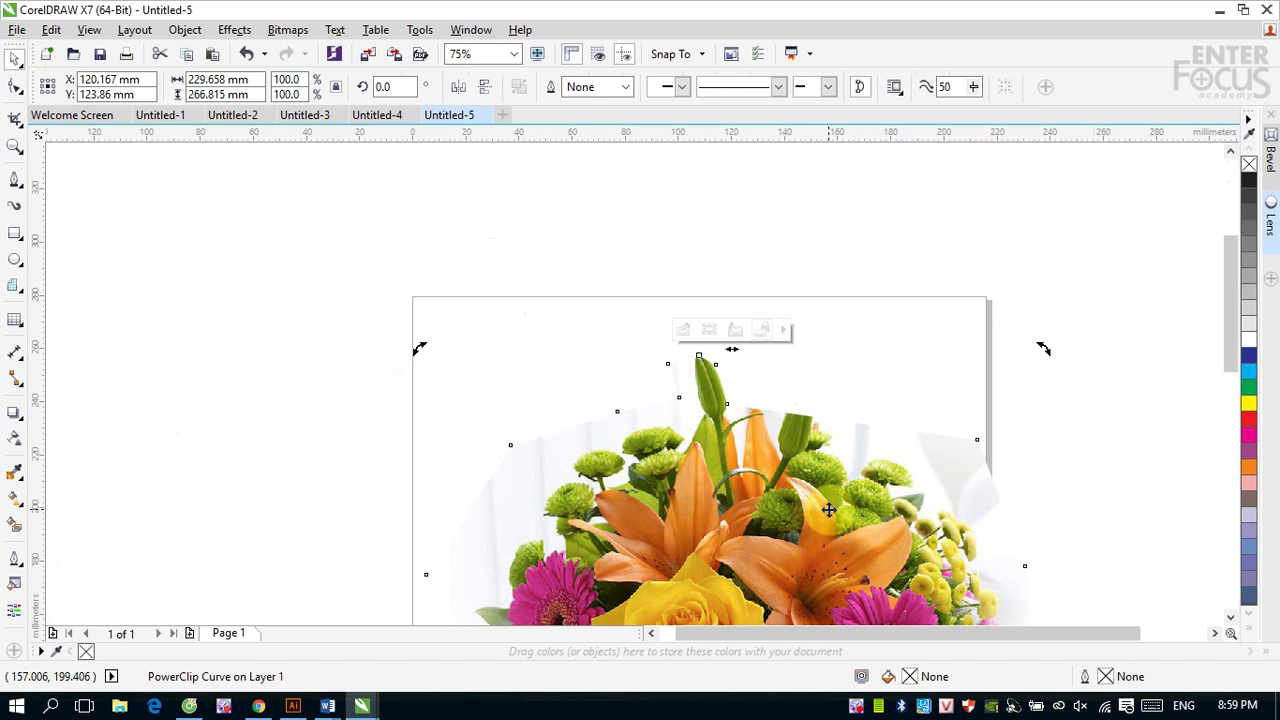
key("Delete")
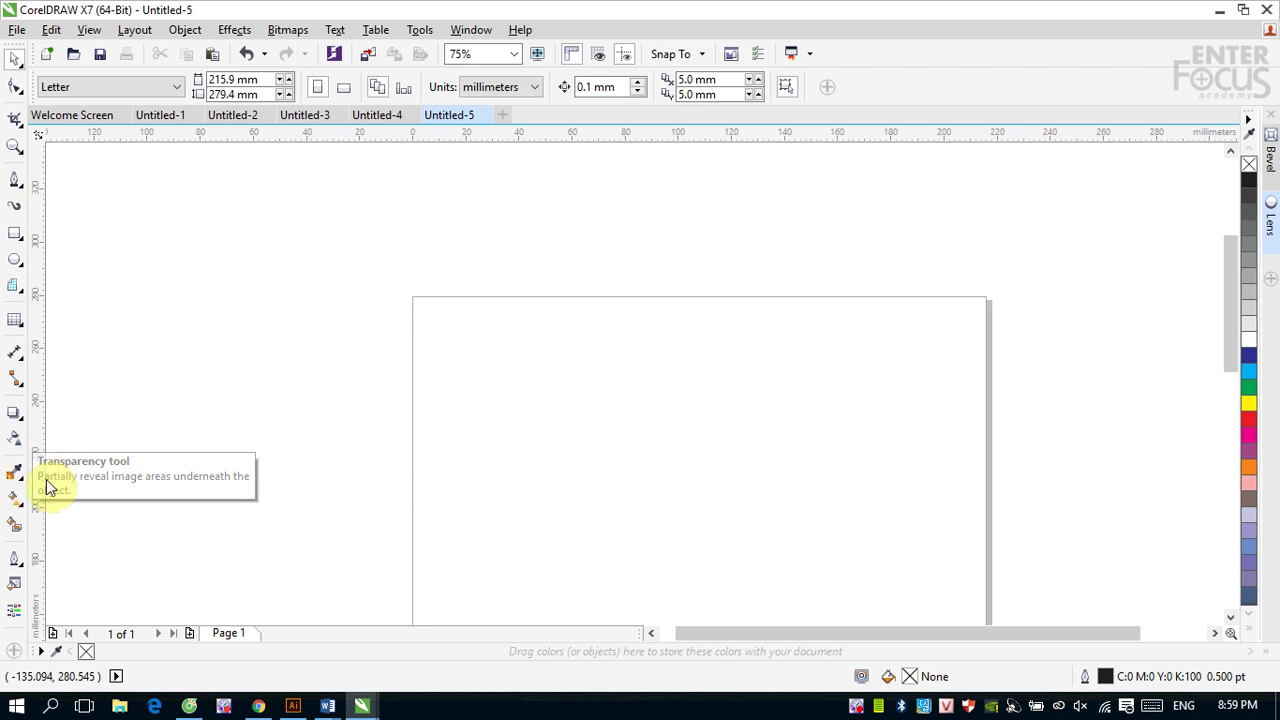
- Add the artistic text OLIMPIC on the page, starting at about X 28 mm, Y 201 mm
left_click(18, 324)
left_click(63, 318)
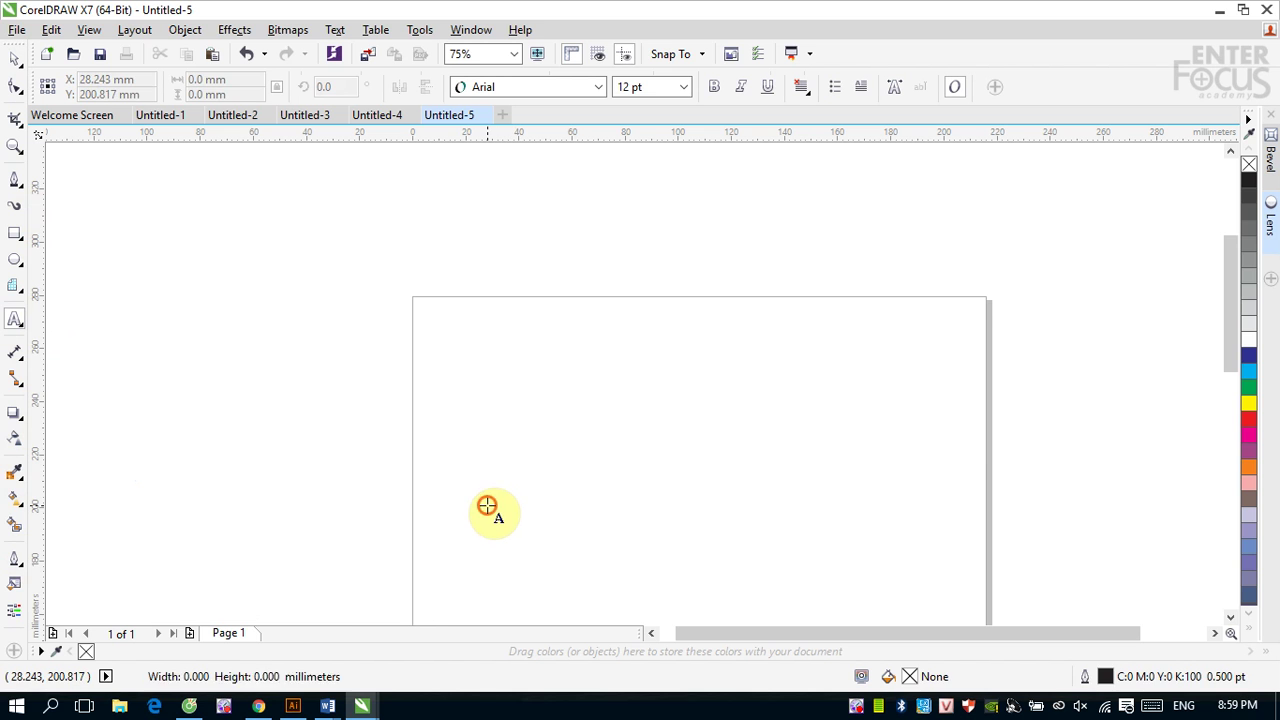
left_click(487, 505)
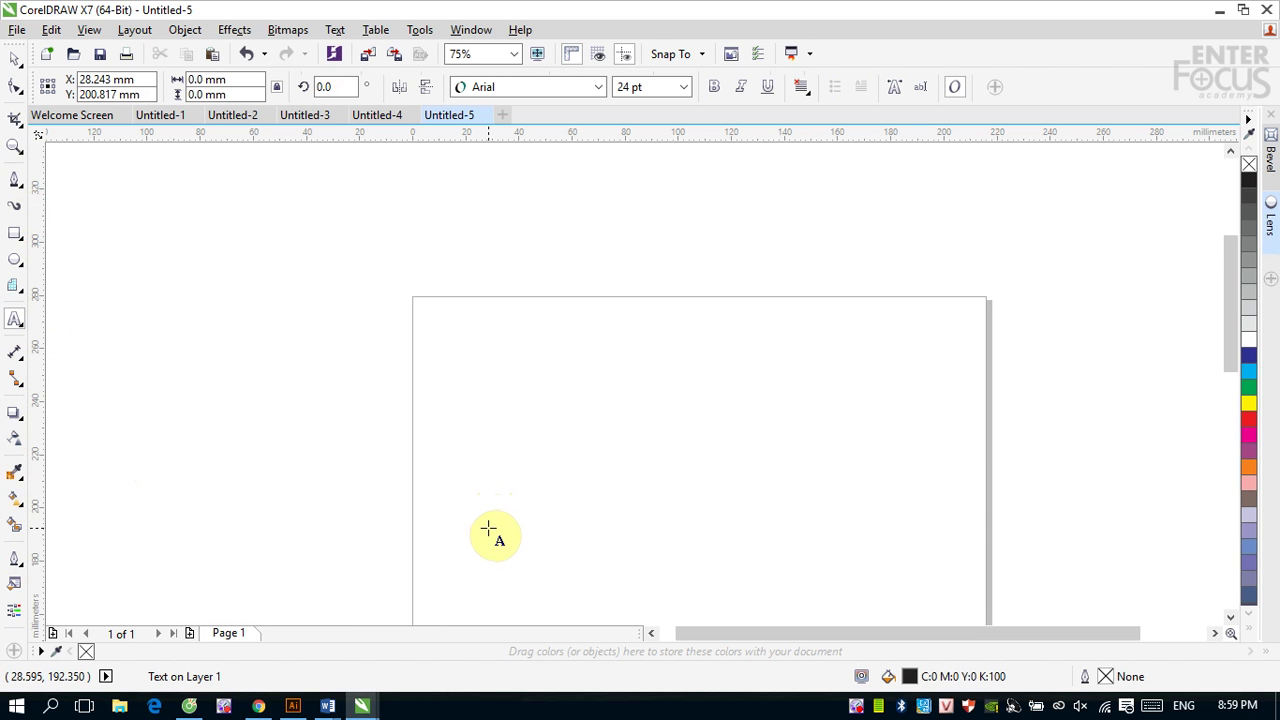
type("OLIMPIC")
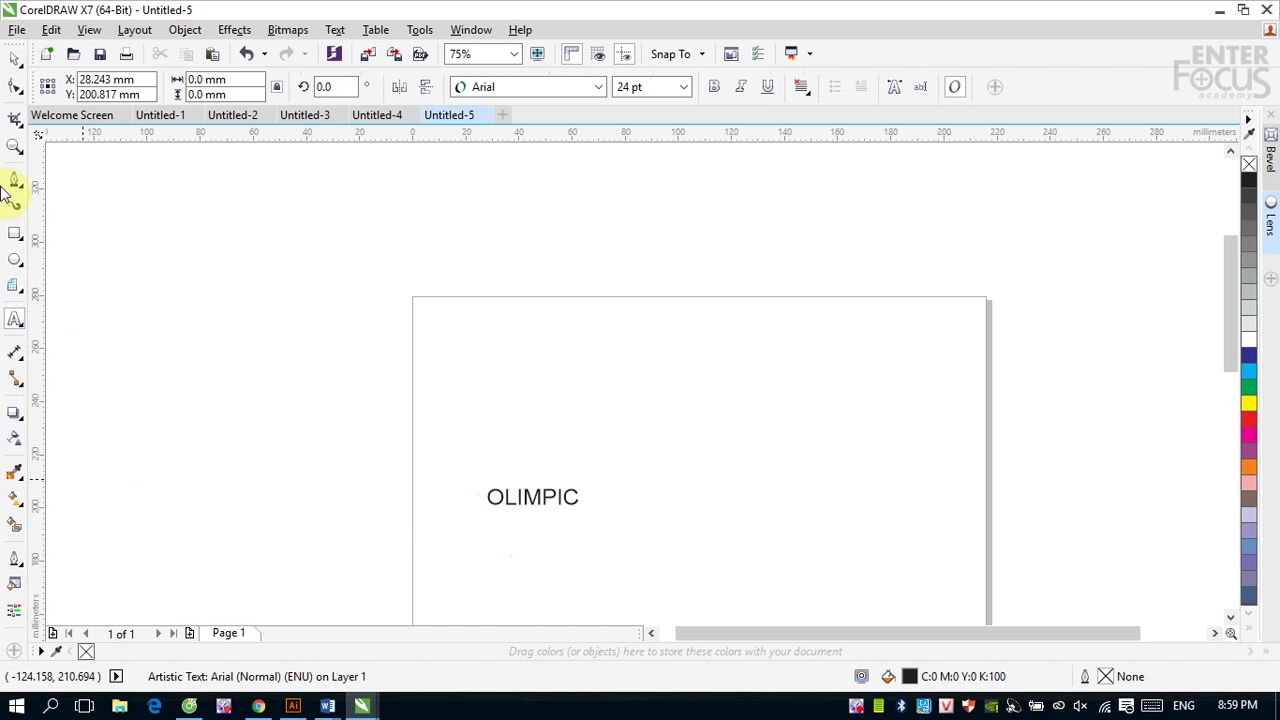
- Enlarge the OLIMPIC text to about 199 mm wide and centre it at about X 95 mm, Y 223 mm
left_click(15, 58)
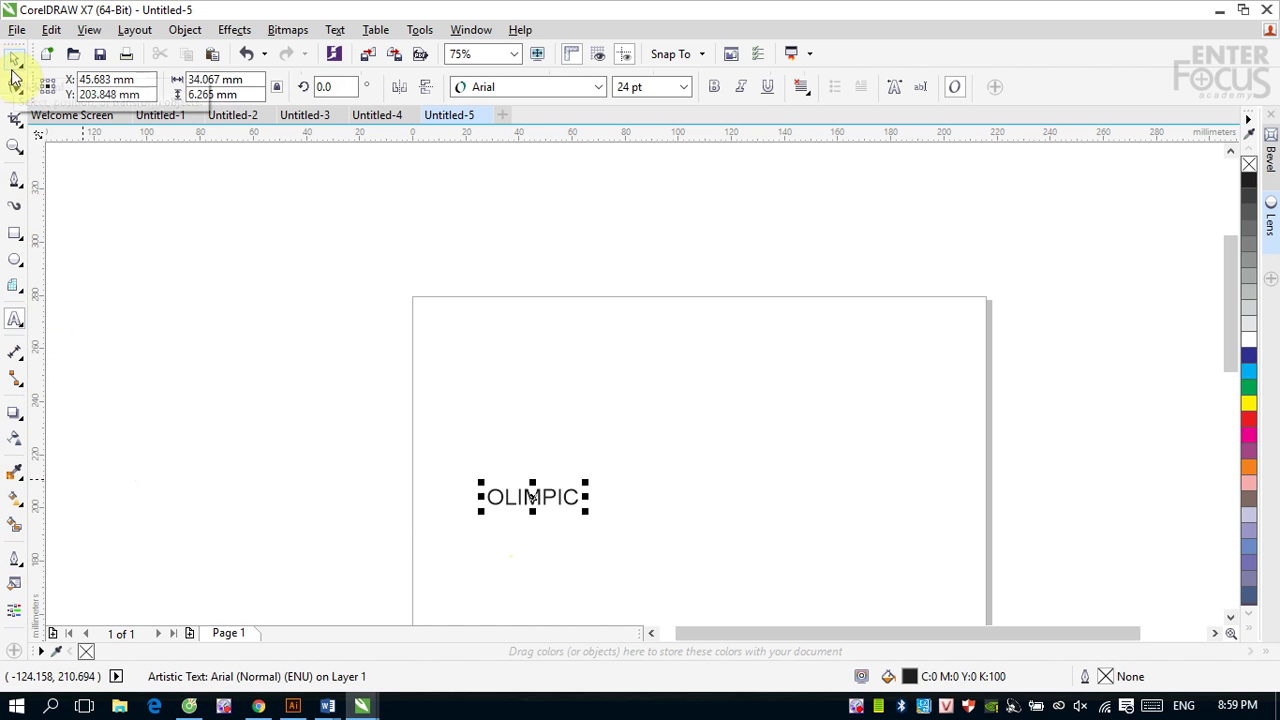
left_click_drag(585, 482, 804, 328)
left_click_drag(531, 503, 663, 447)
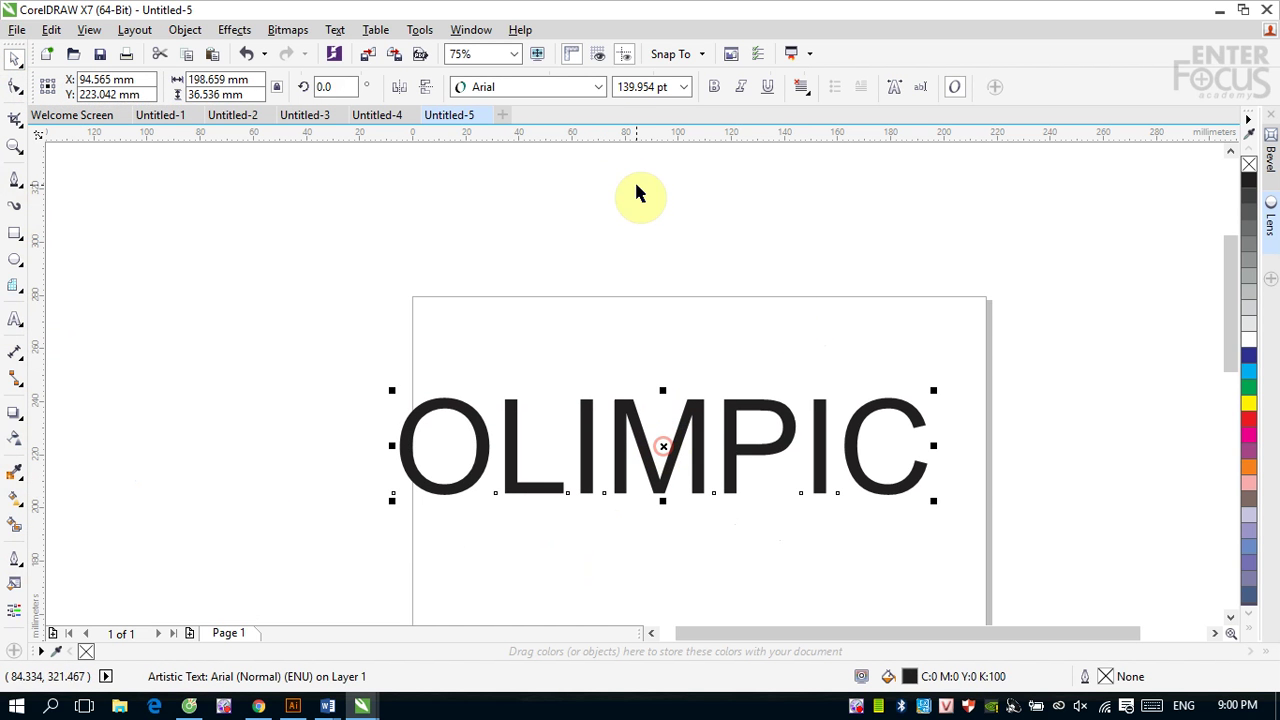
- Set the OLIMPIC text's font to Arial Black and tighten its letter spacing until the letters nearly touch
left_click(603, 87)
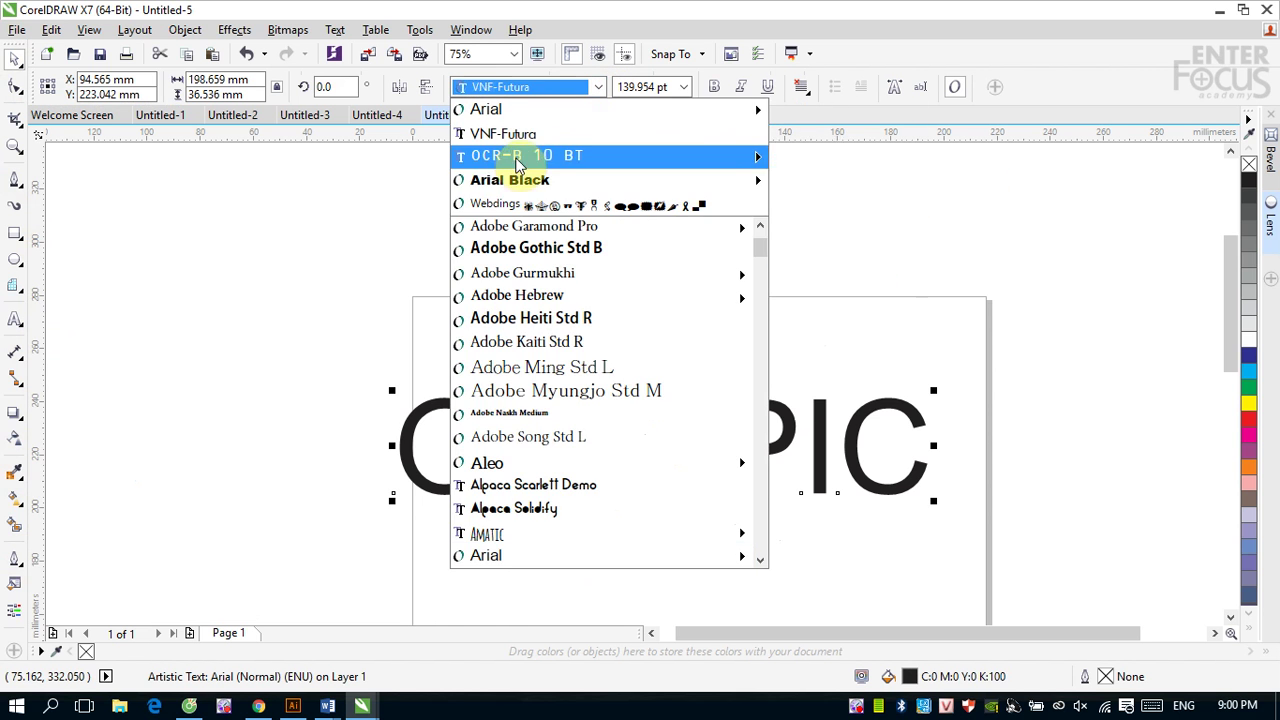
left_click(505, 181)
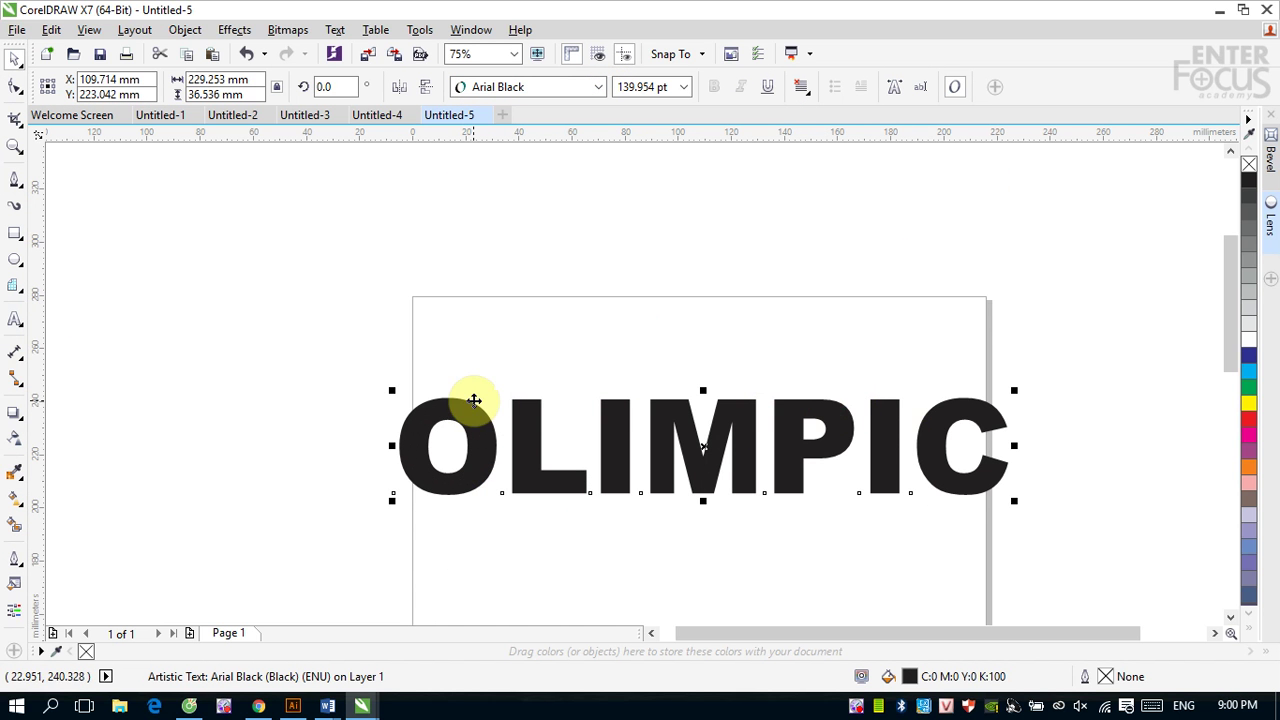
left_click(14, 87)
left_click_drag(1014, 501, 926, 501)
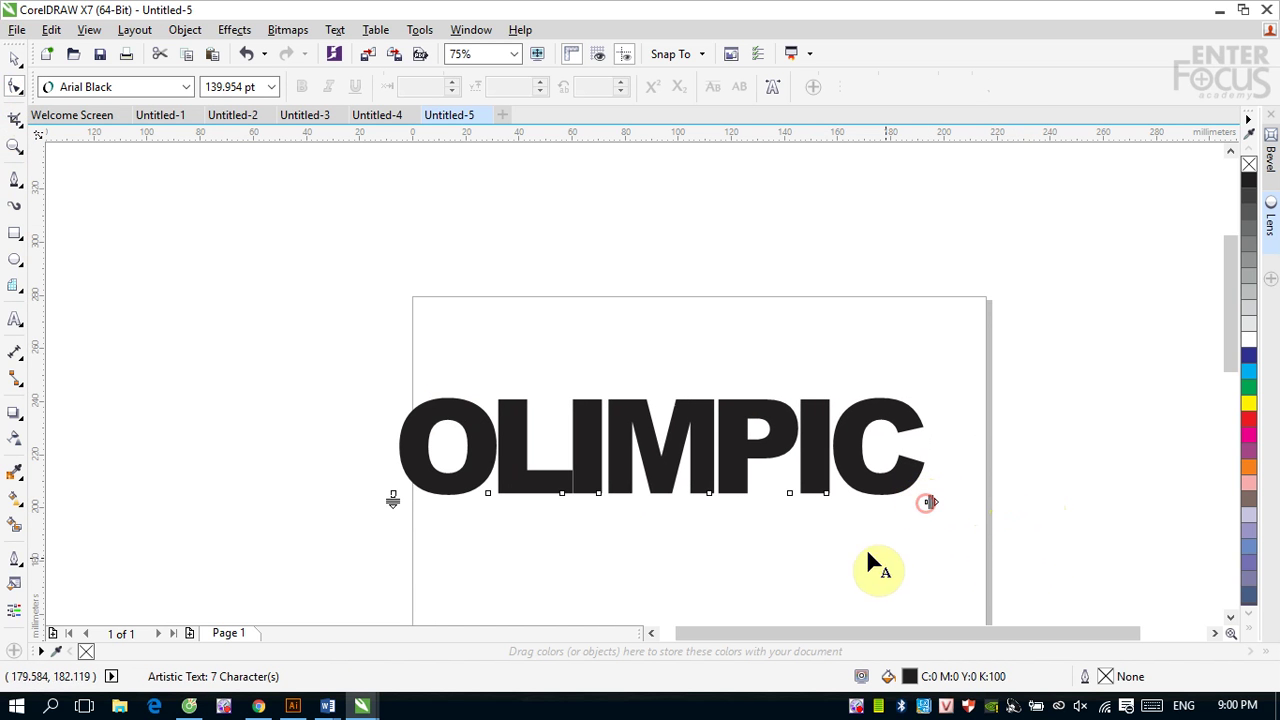
- Move the OLIMPIC text within the page, centring it at about X 106 mm, Y 231 mm
left_click(13, 61)
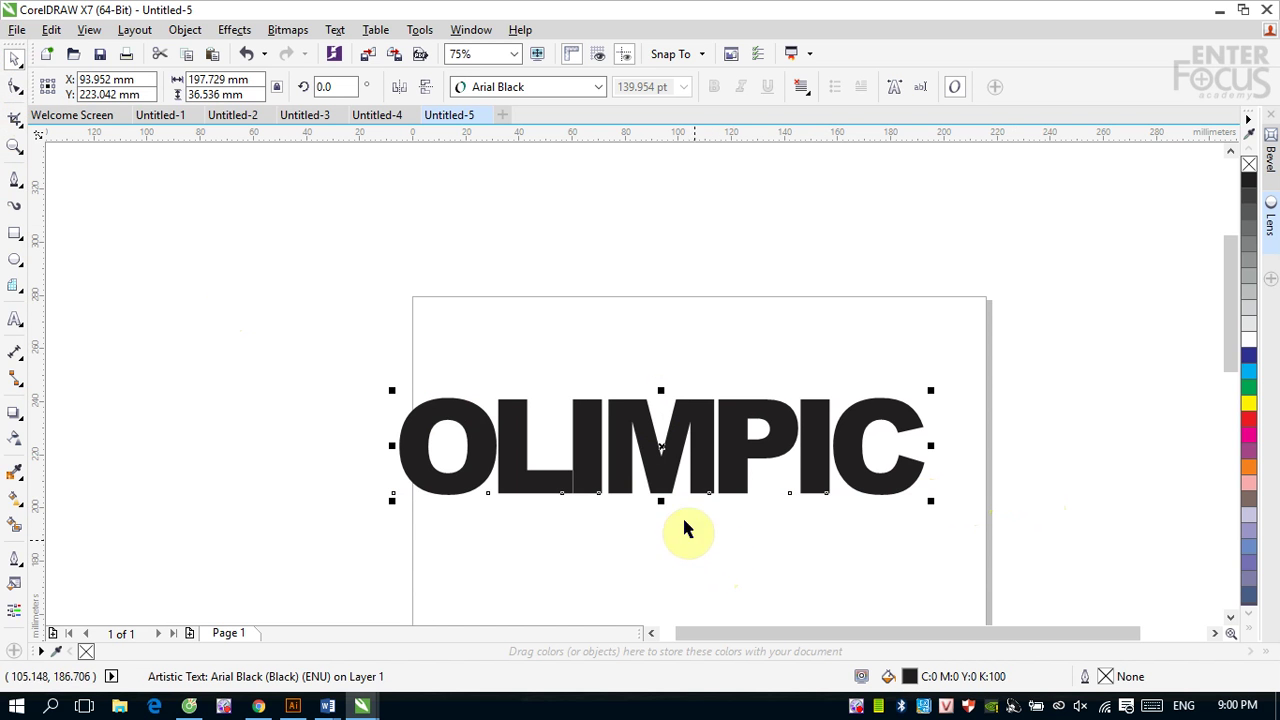
left_click_drag(659, 452, 695, 423)
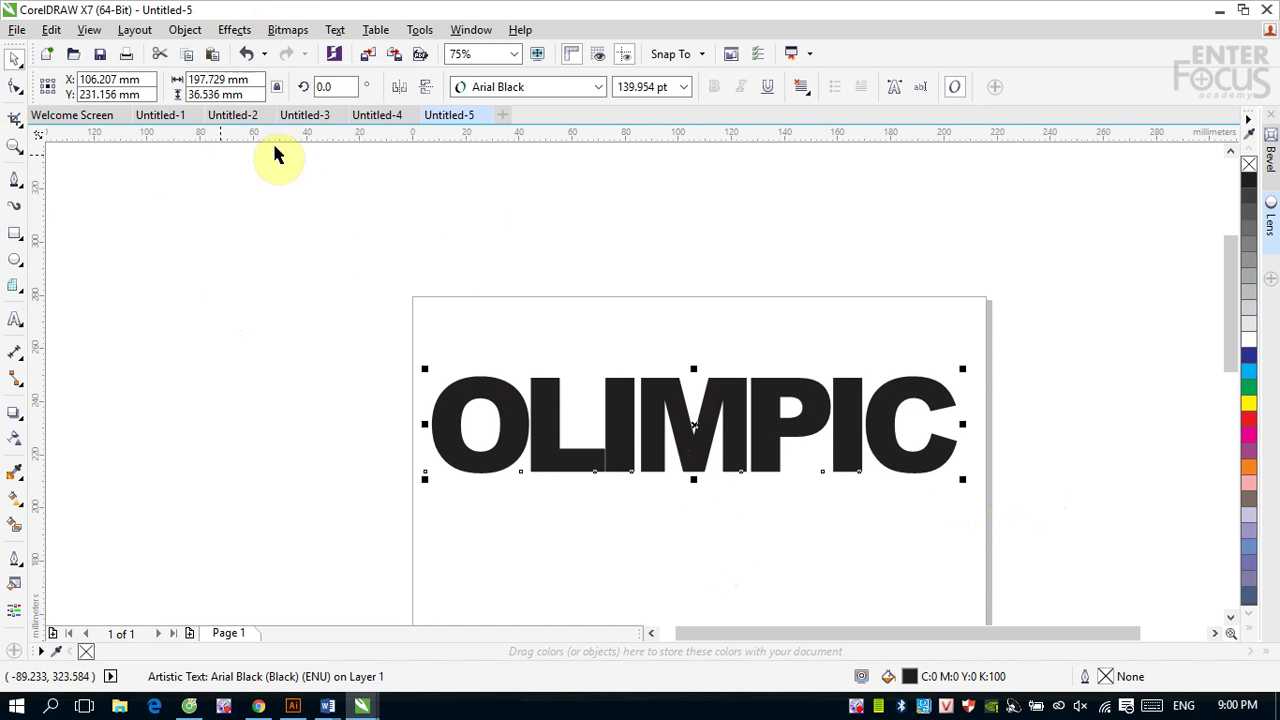
- Import Happy-Birthday.jpg at its original size and place it beside the page, centred at about X 585 mm, Y 167 mm
left_click(369, 54)
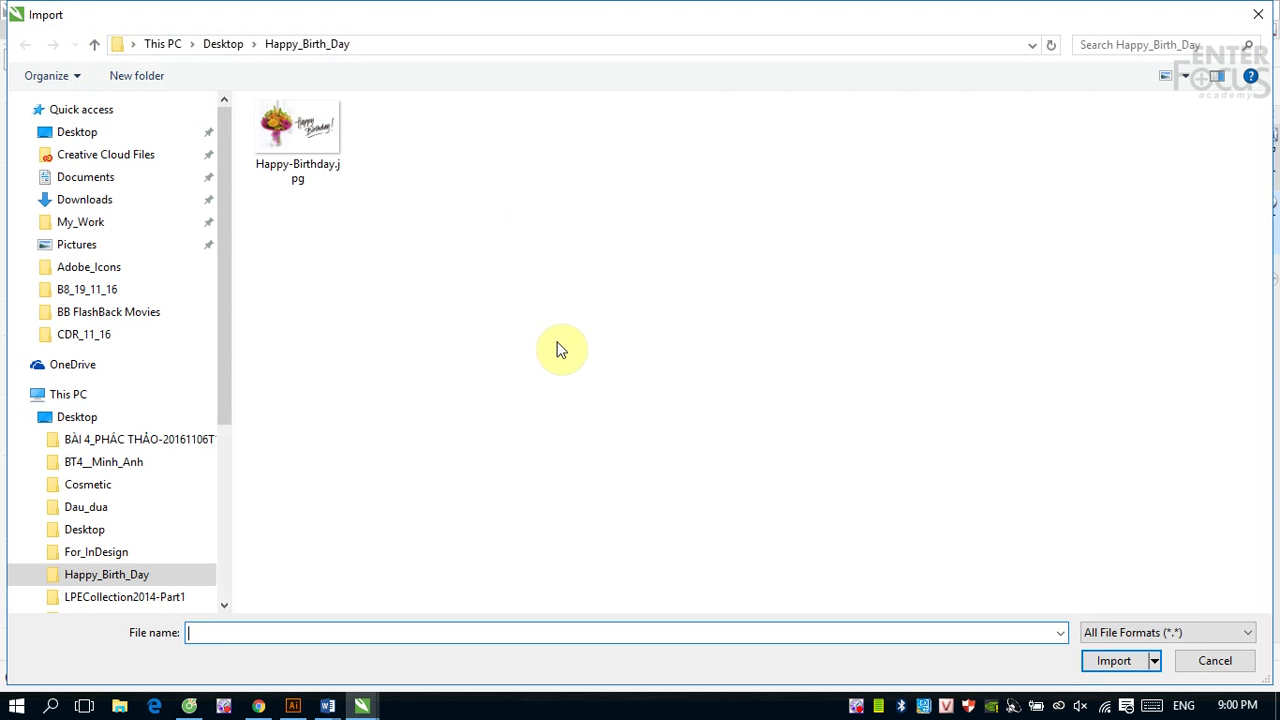
left_click(286, 131)
left_click(1140, 660)
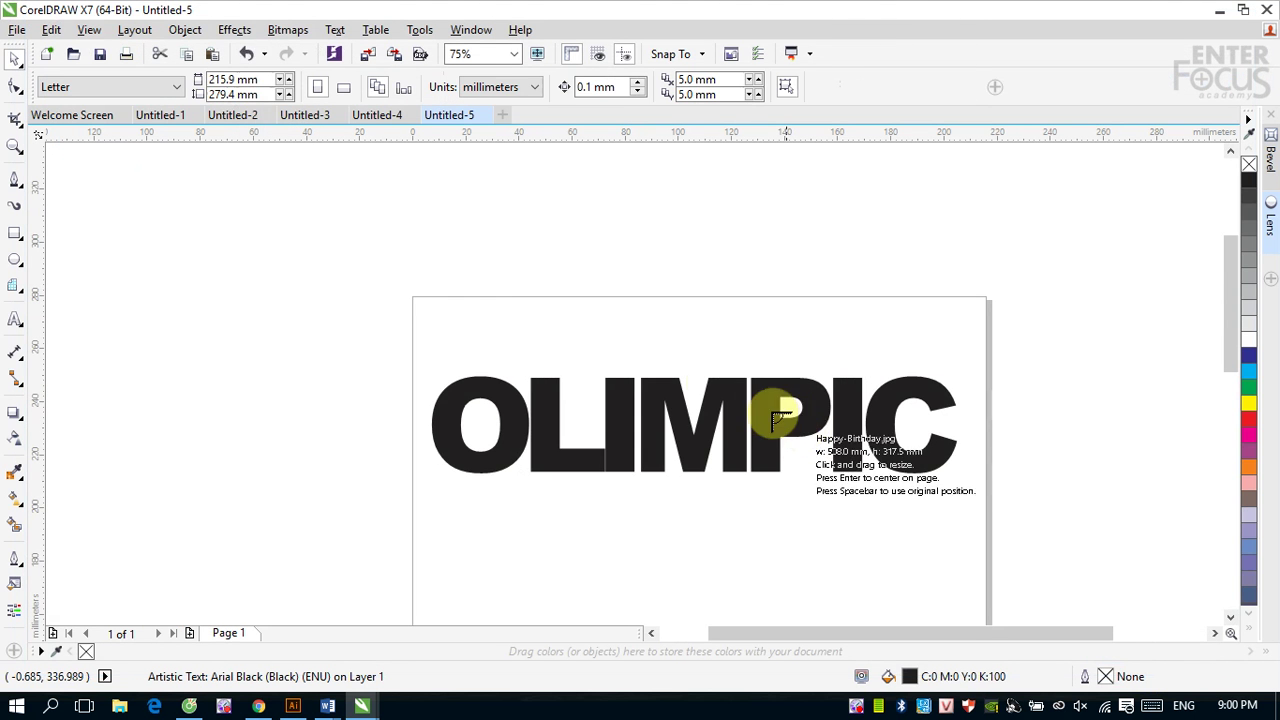
left_click(378, 250)
left_click_drag(881, 528, 831, 423)
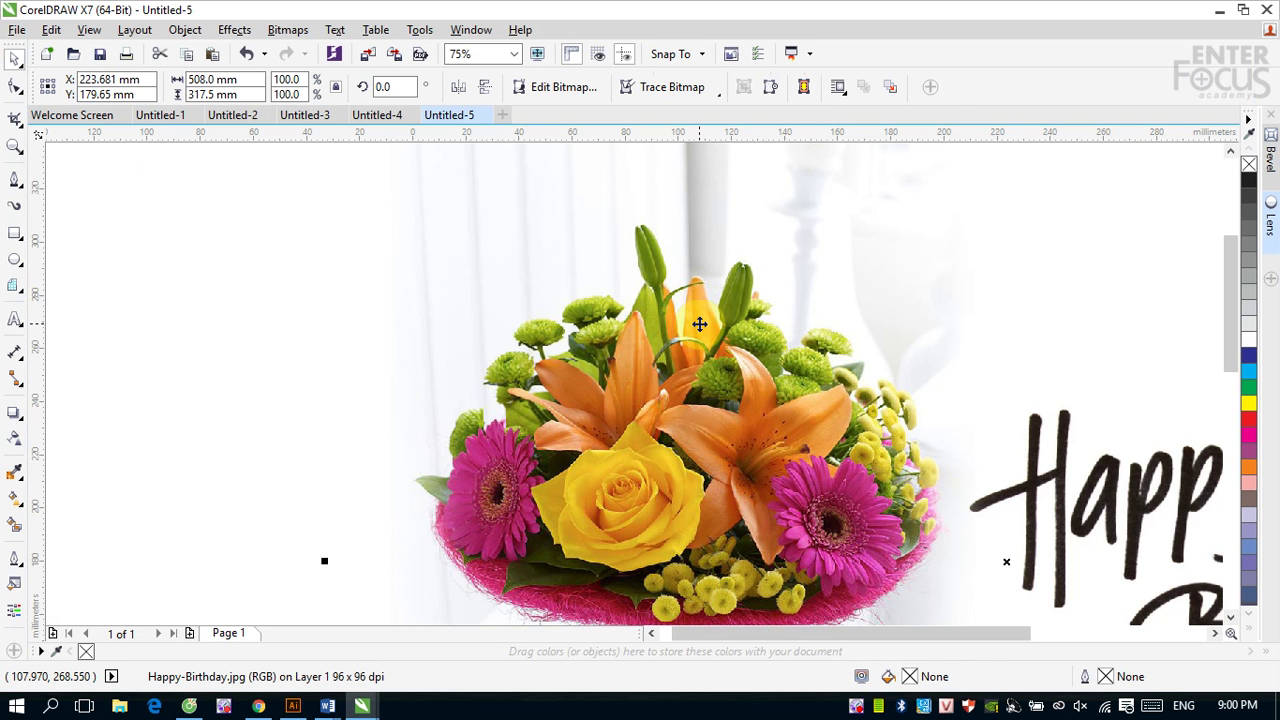
scroll(699, 324, "down", 4)
left_click_drag(763, 329, 1010, 345)
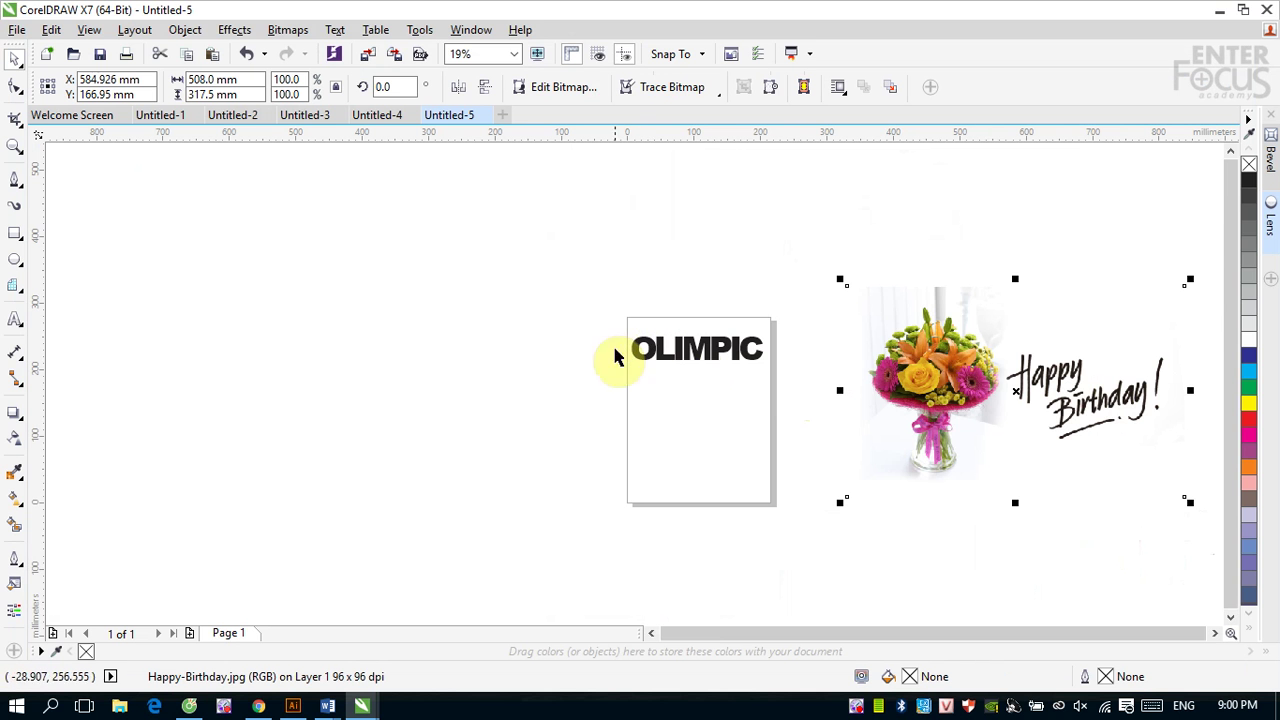
- PowerClip the Happy-Birthday picture inside the OLIMPIC text
left_click_drag(629, 294, 994, 468)
left_click_drag(826, 301, 444, 287)
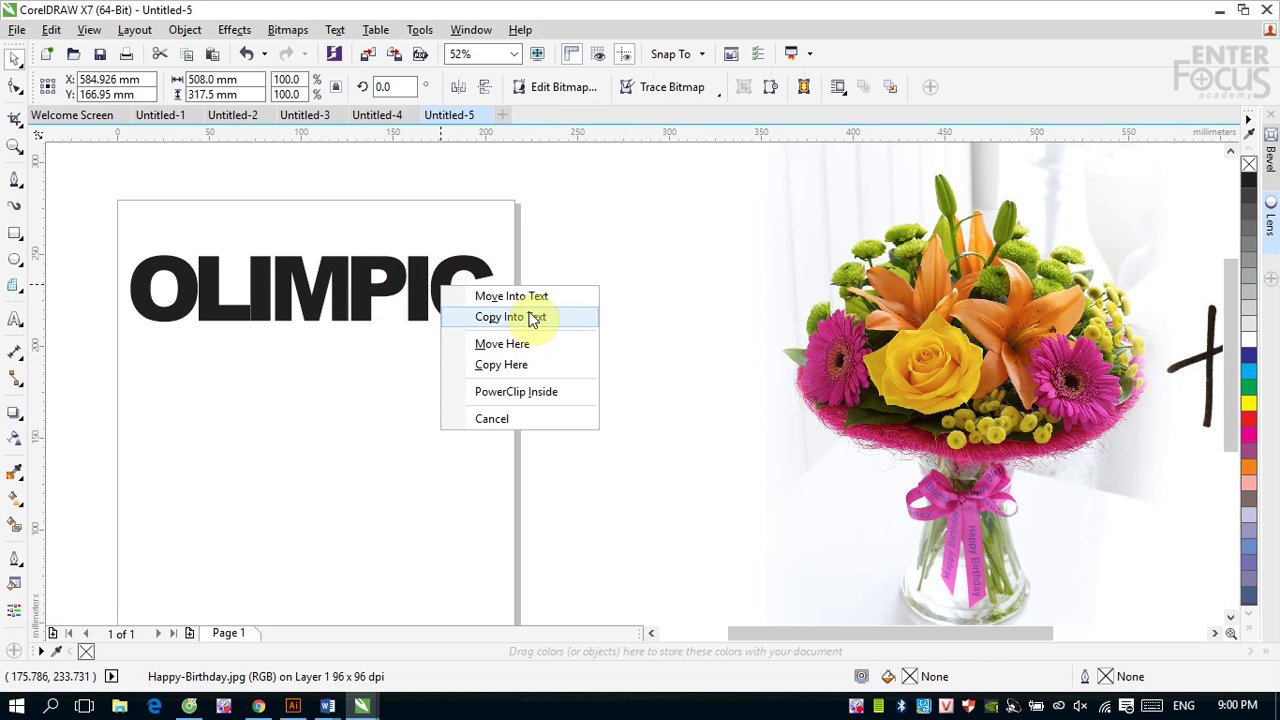
left_click(507, 393)
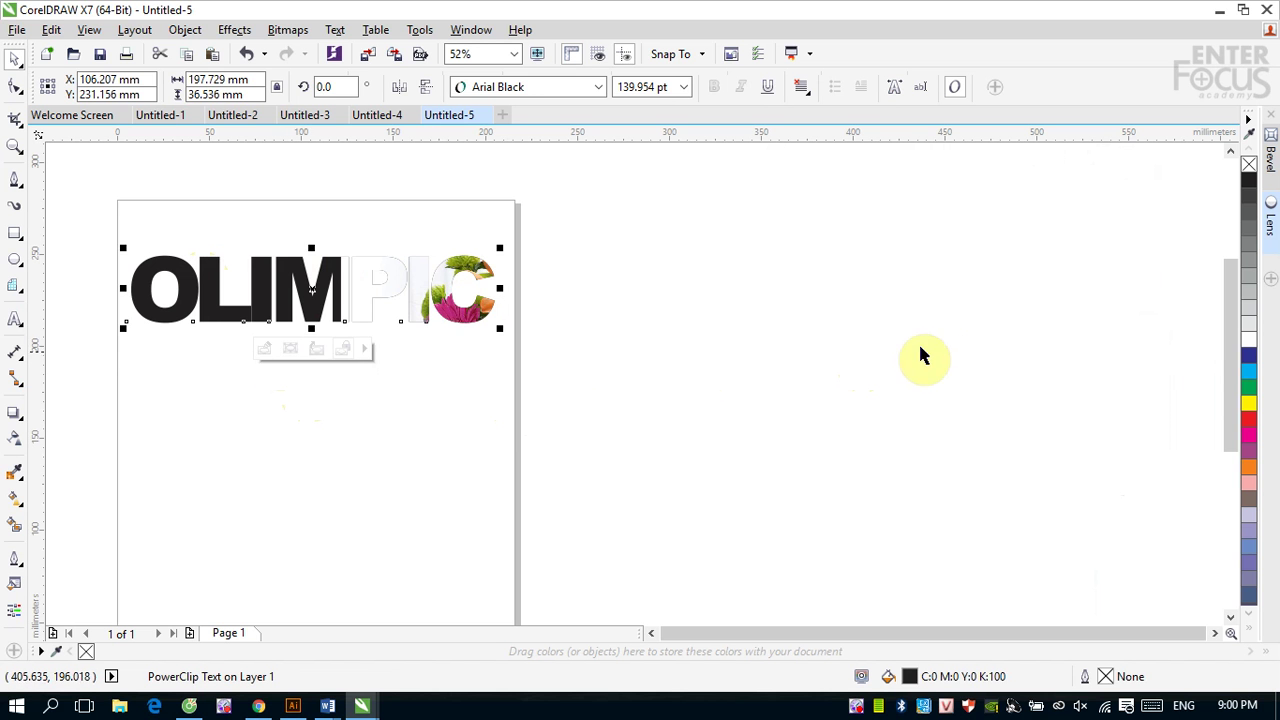
left_click(957, 342)
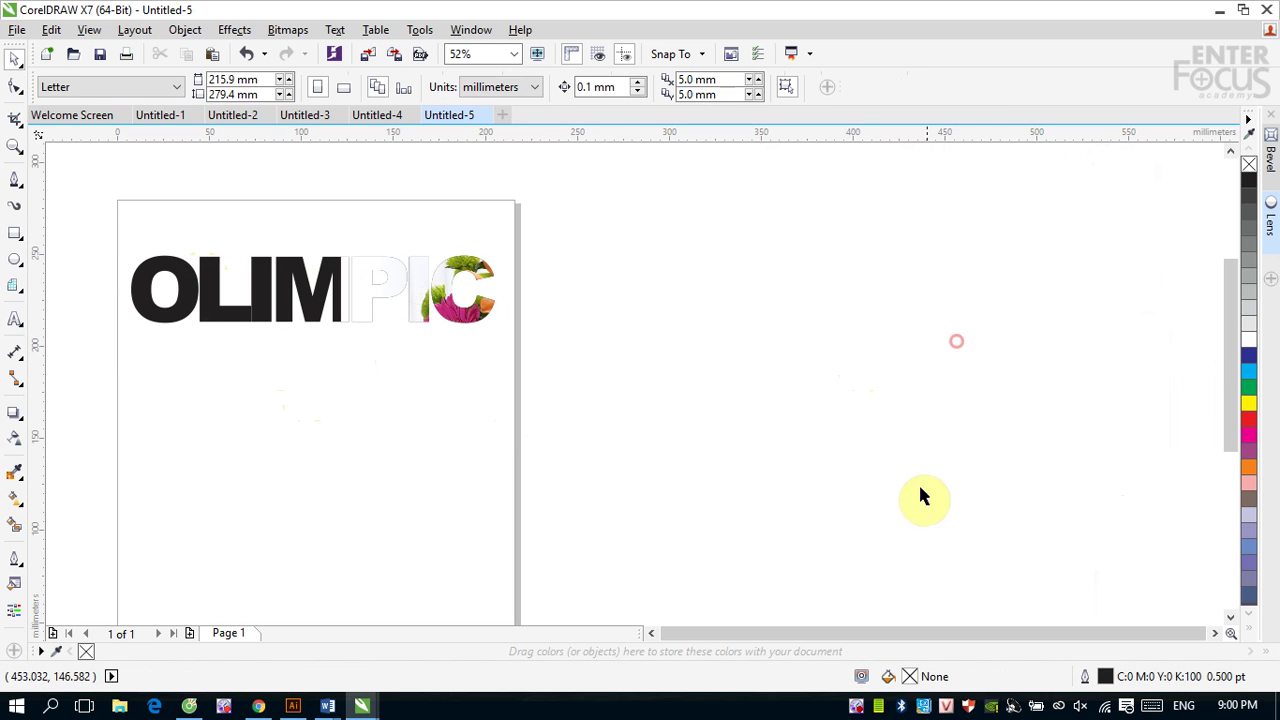
- Examine the PowerClip editing commands offered for the clipped OLIMPIC text
left_click(481, 318)
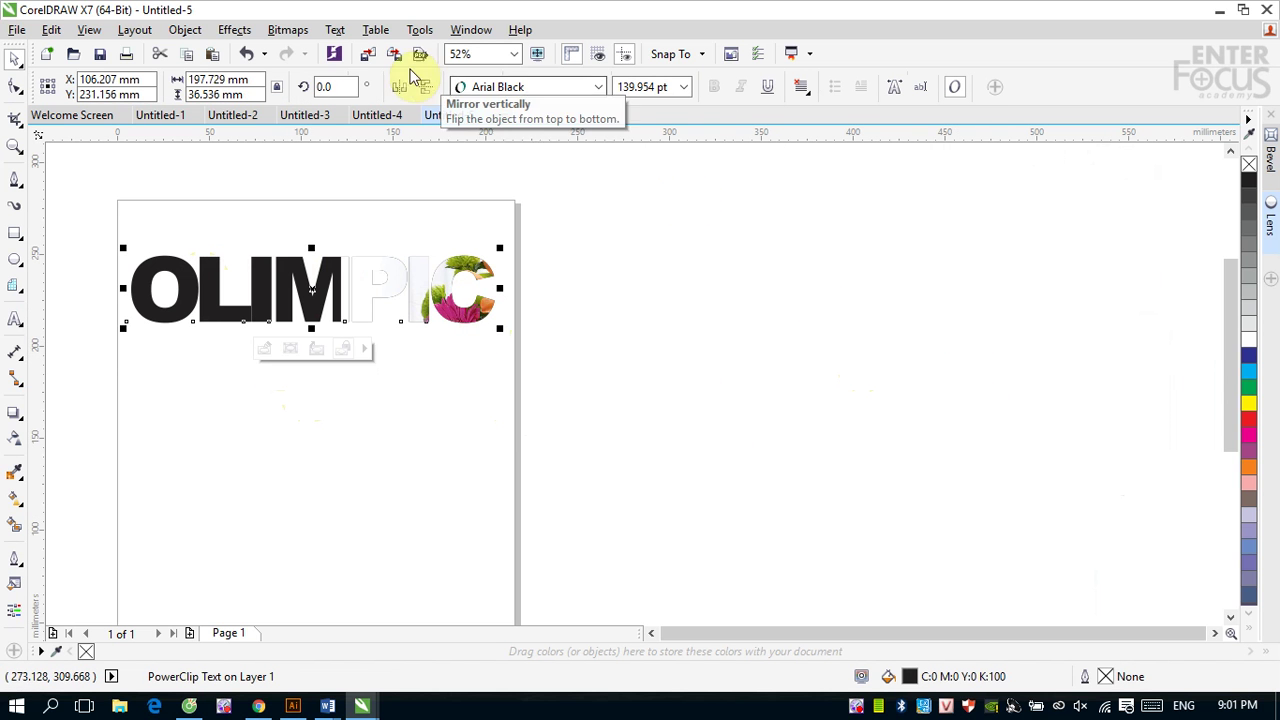
left_click(184, 30)
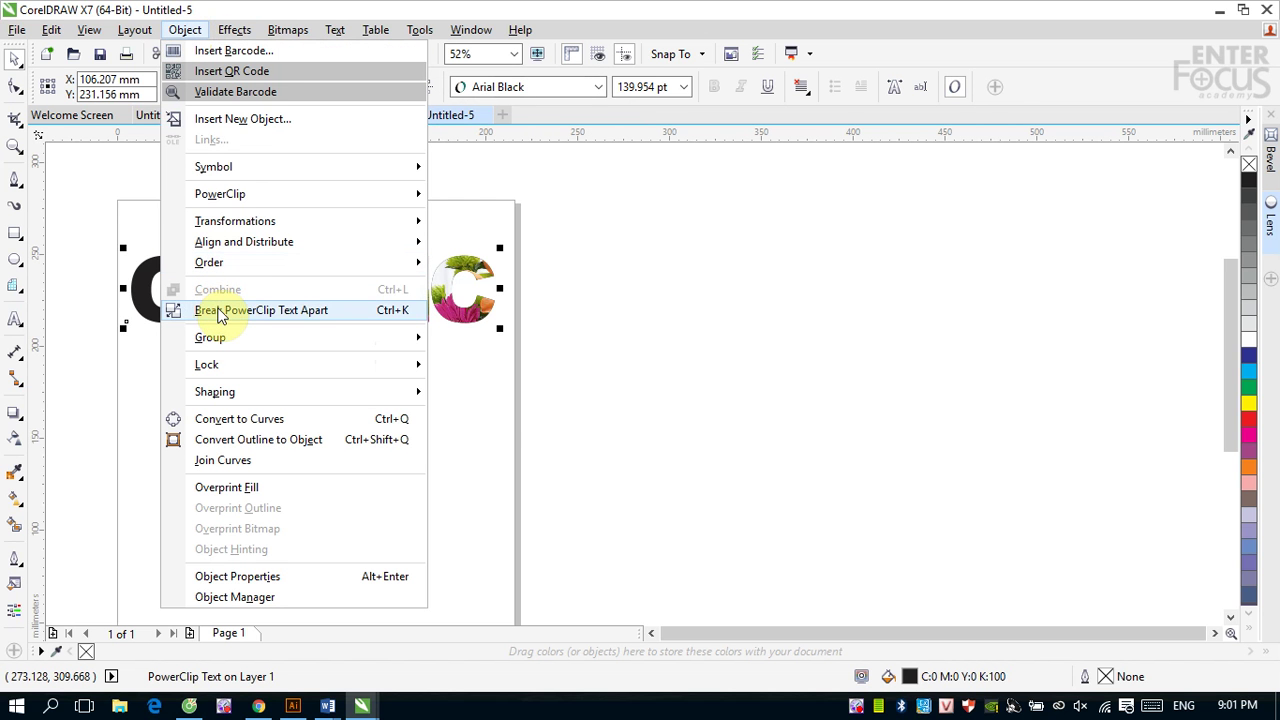
mouse_move(300, 195)
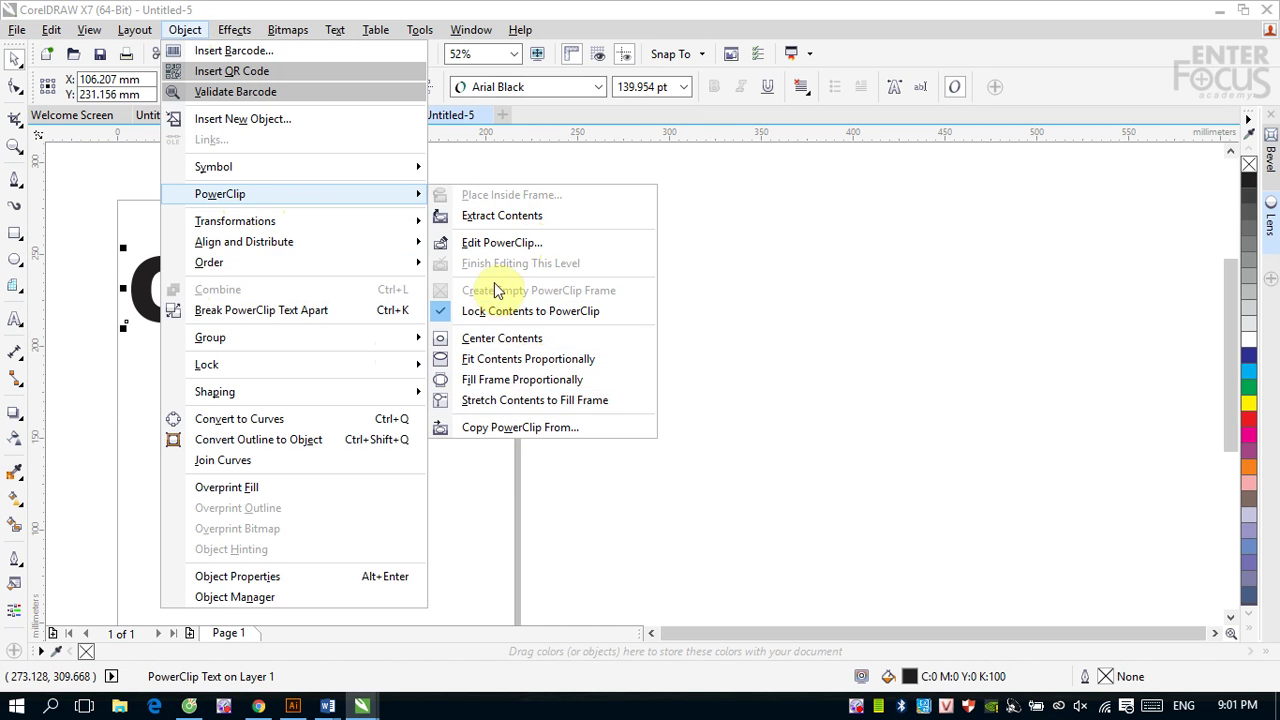
left_click(814, 289)
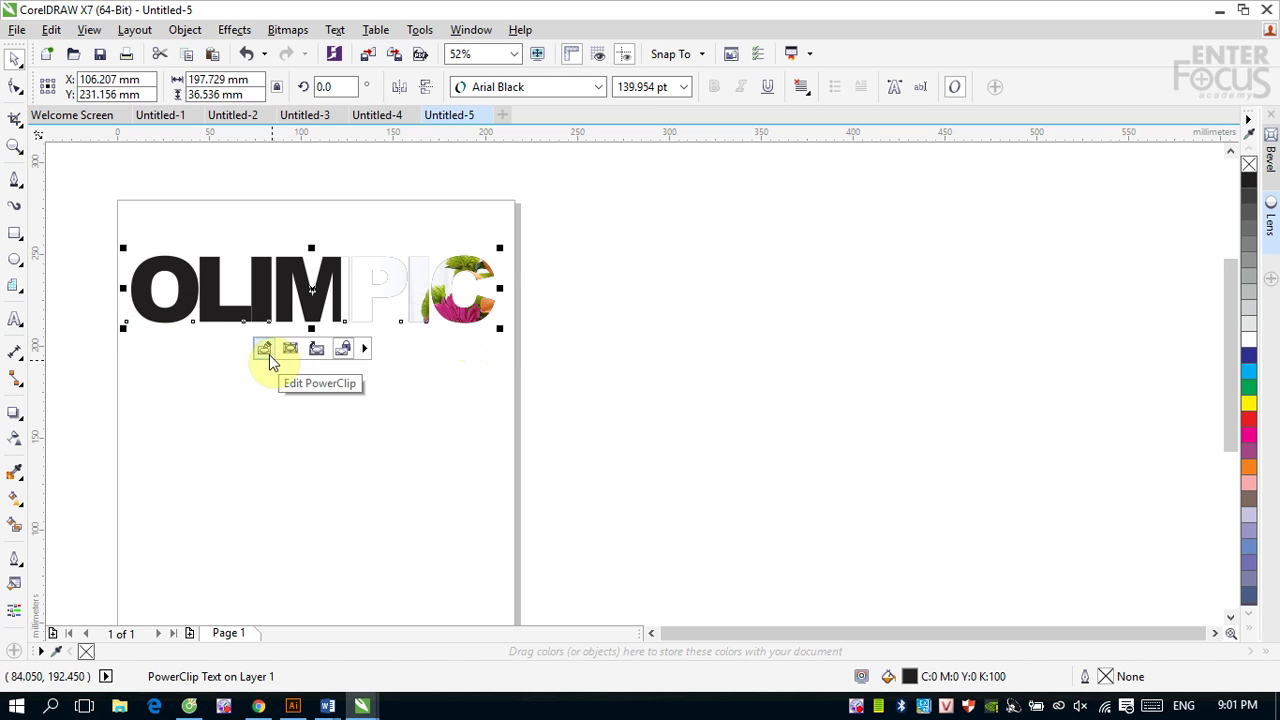
left_click(762, 332)
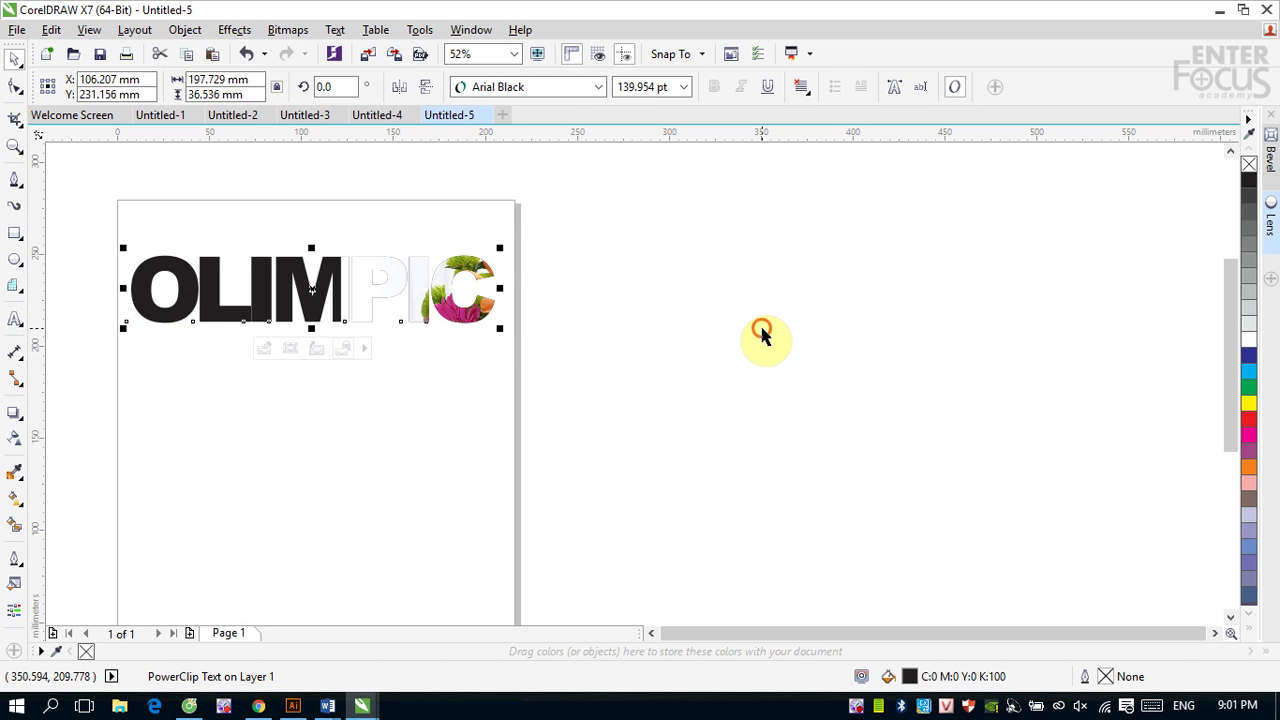
right_click(443, 313)
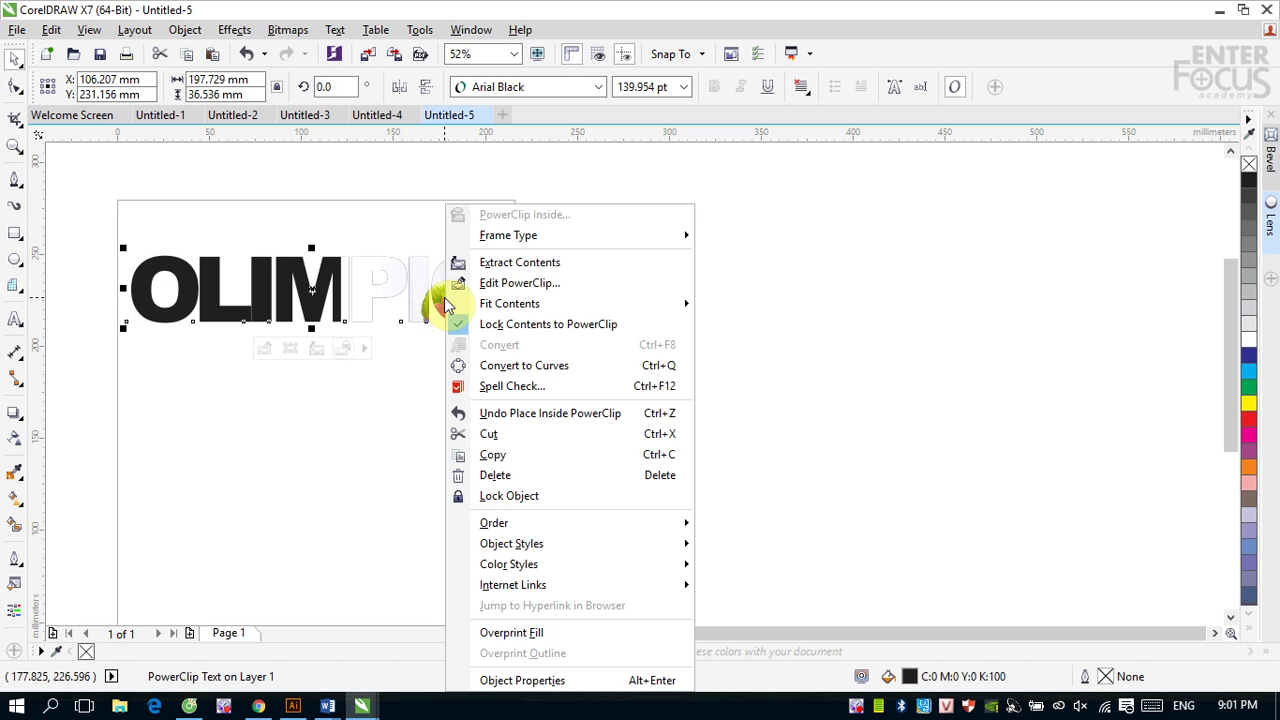
mouse_move(537, 240)
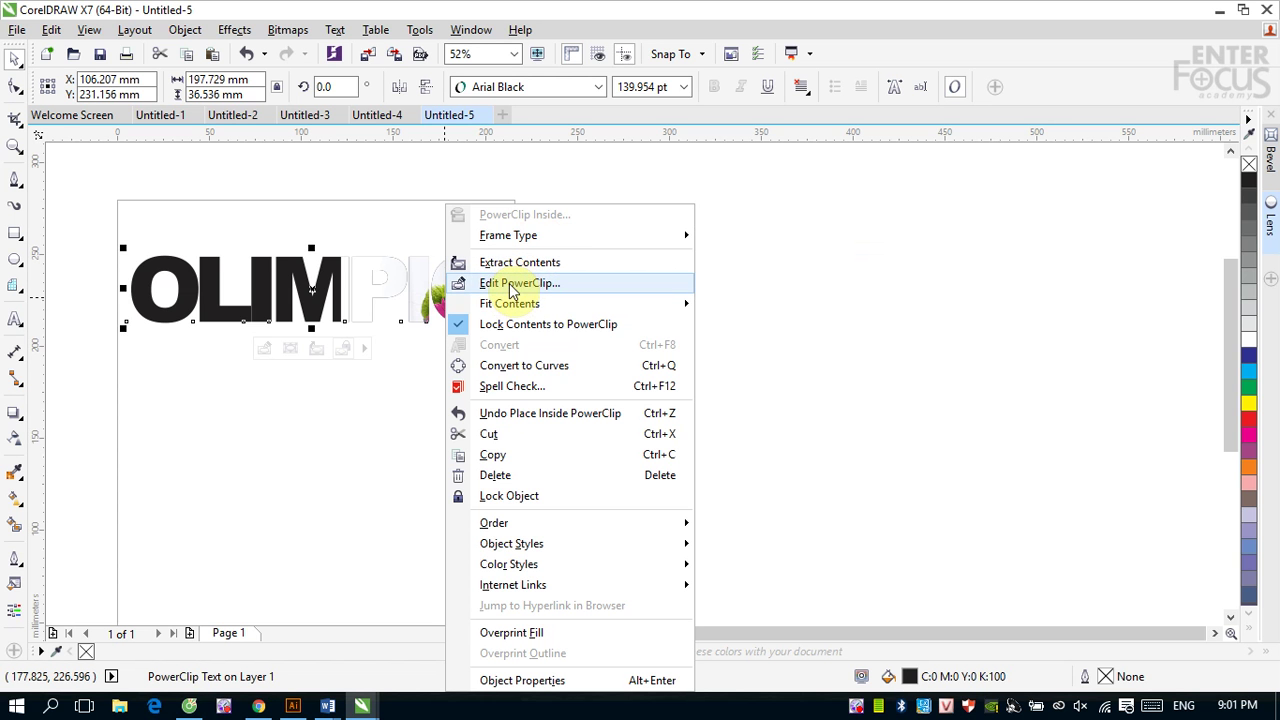
left_click(199, 443)
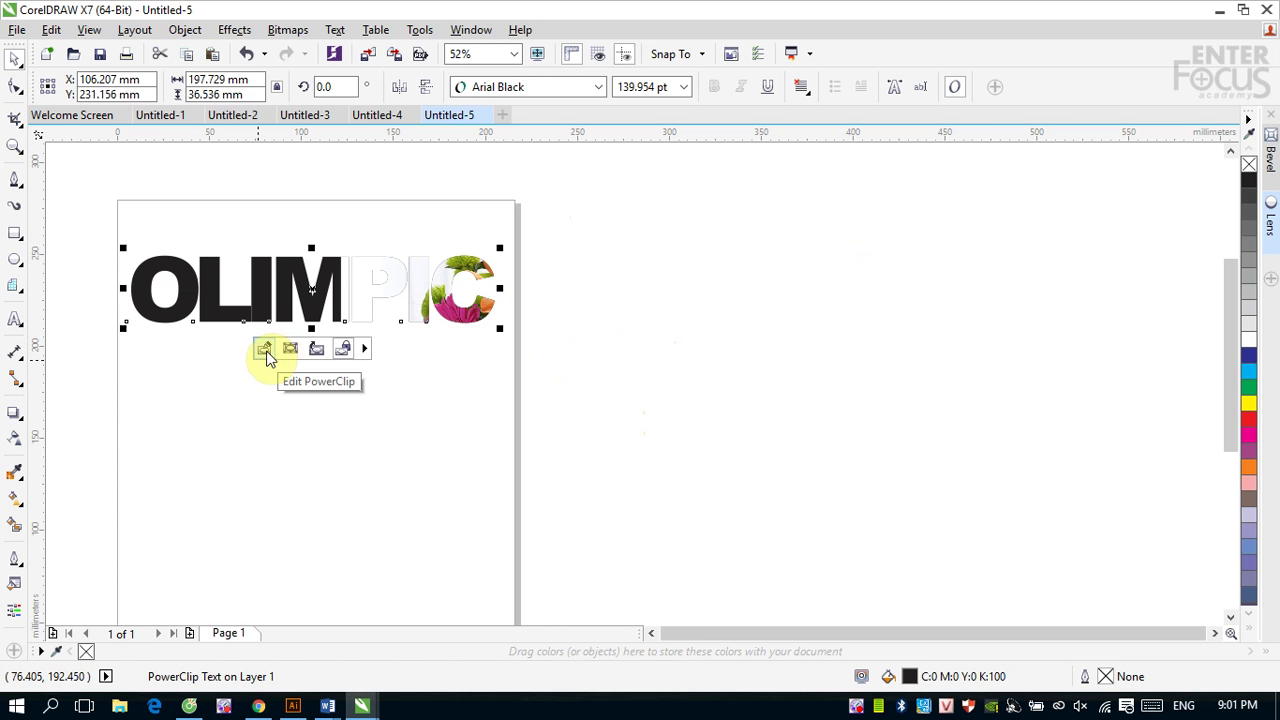
- Edit the PowerClip contents, moving the picture to about X 237 mm, Y 189 mm so the bouquet lies behind the OLIMPIC letters, and finish editing
left_click(265, 350)
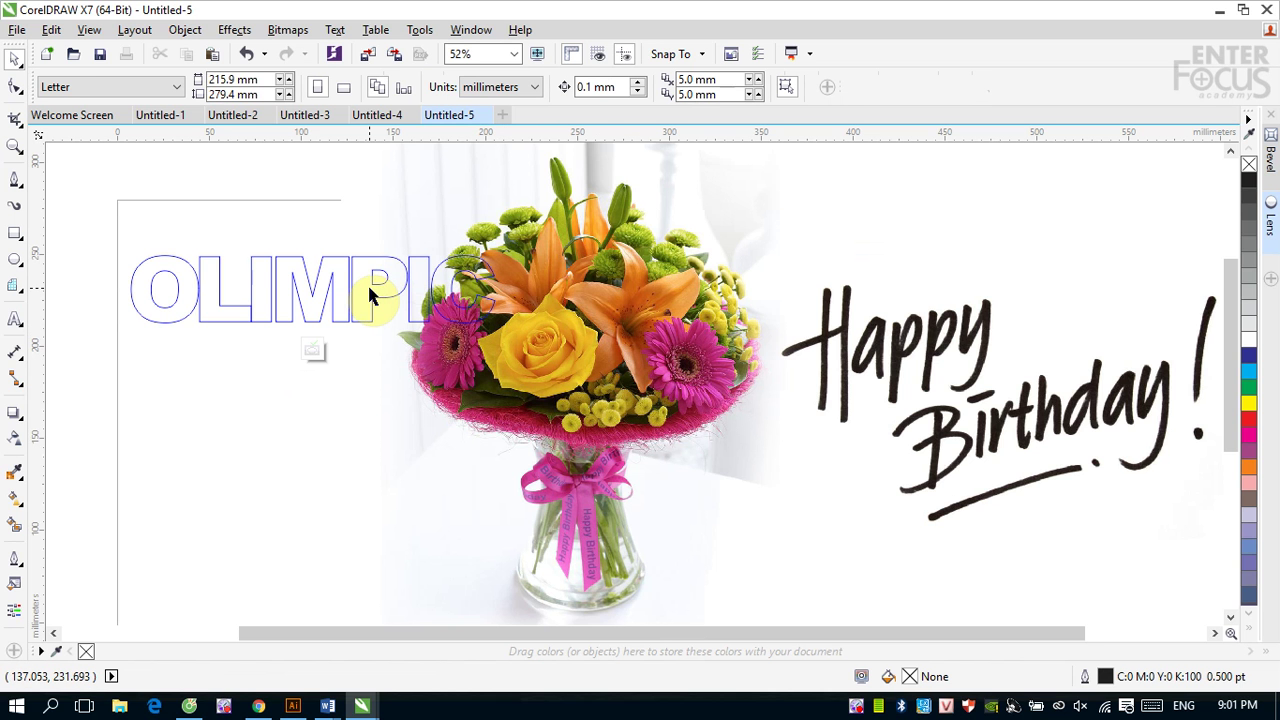
left_click(889, 451)
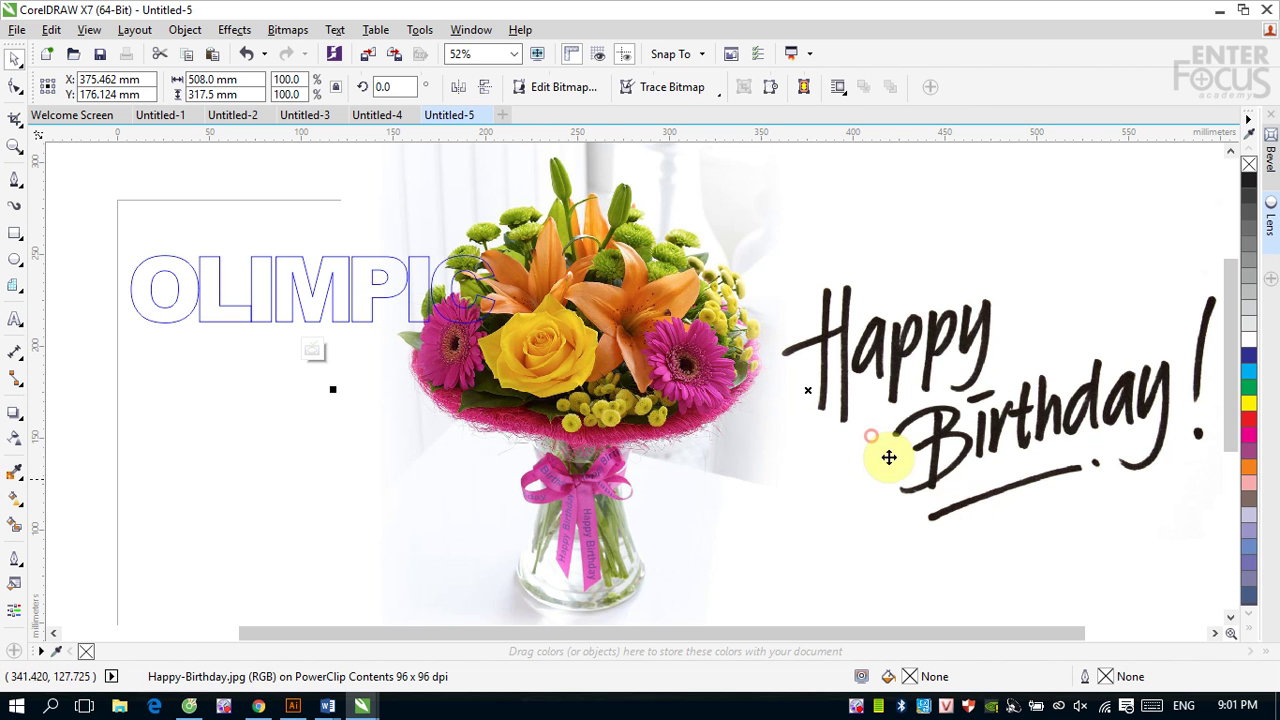
left_click_drag(716, 454, 517, 437)
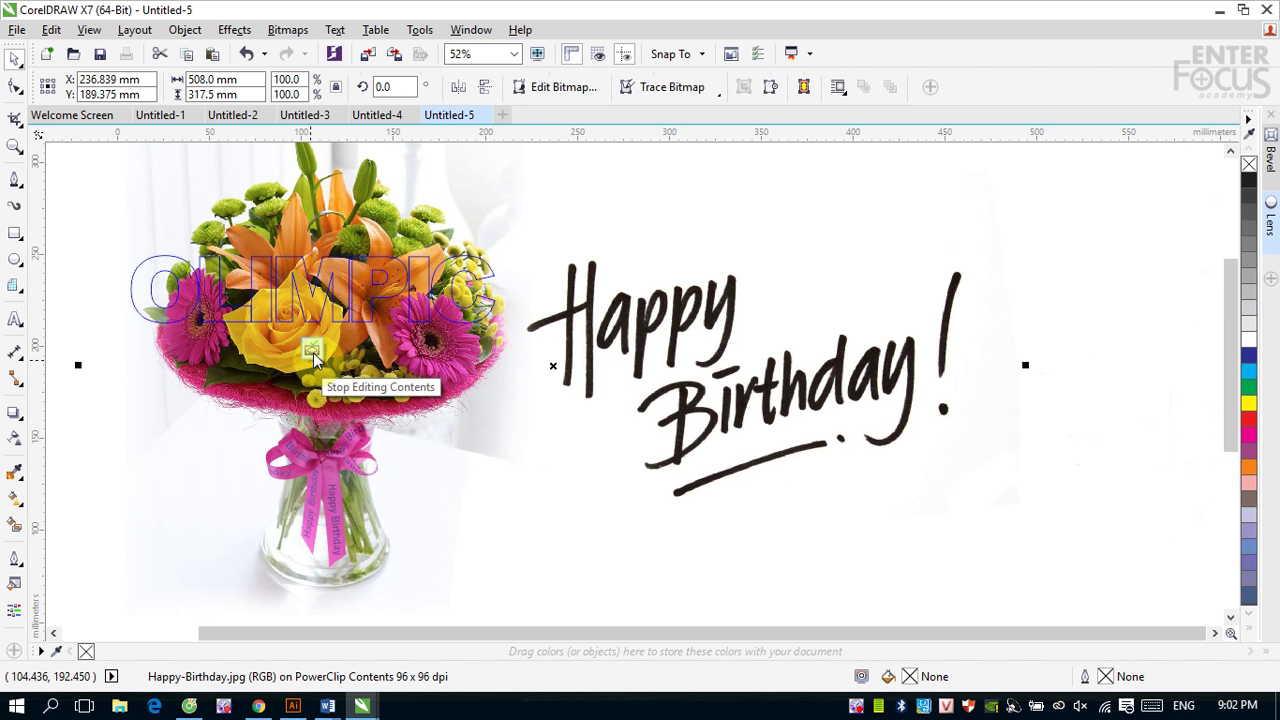
left_click(313, 353)
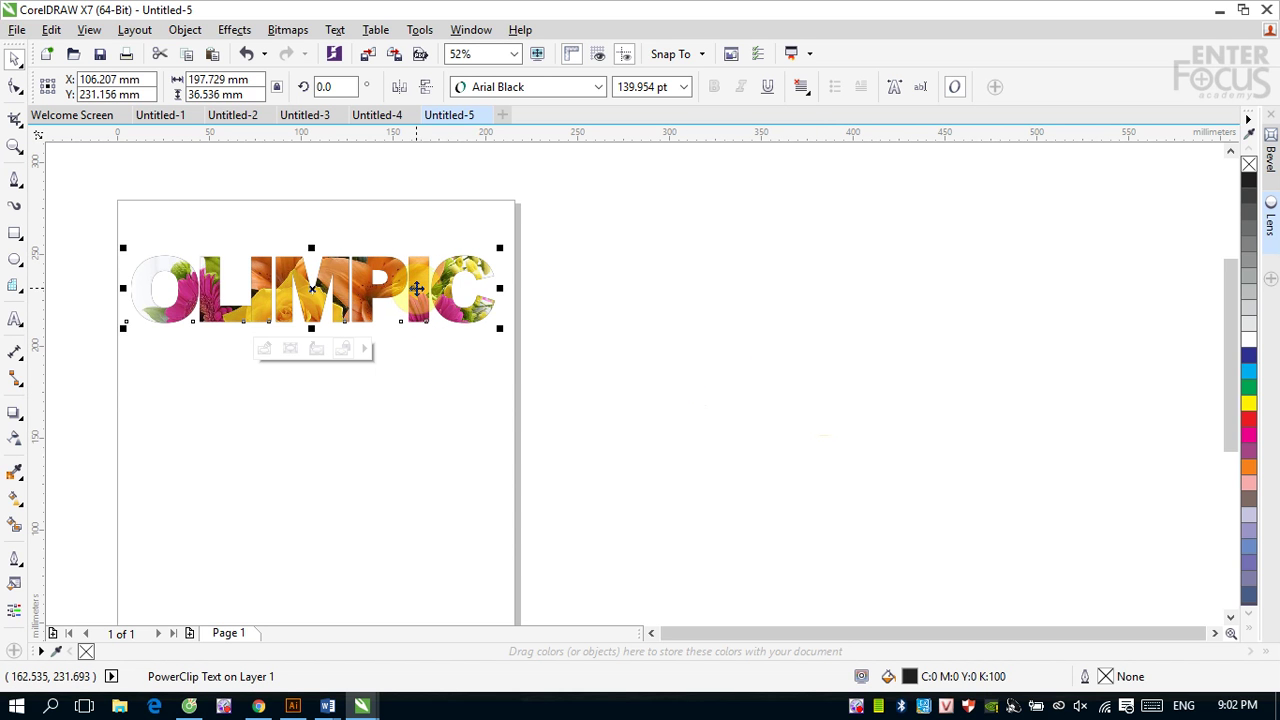
- Select the picture inside the OLIMPIC text and reposition it directly on the page to about X 216 mm, Y 186 mm
left_click(265, 350)
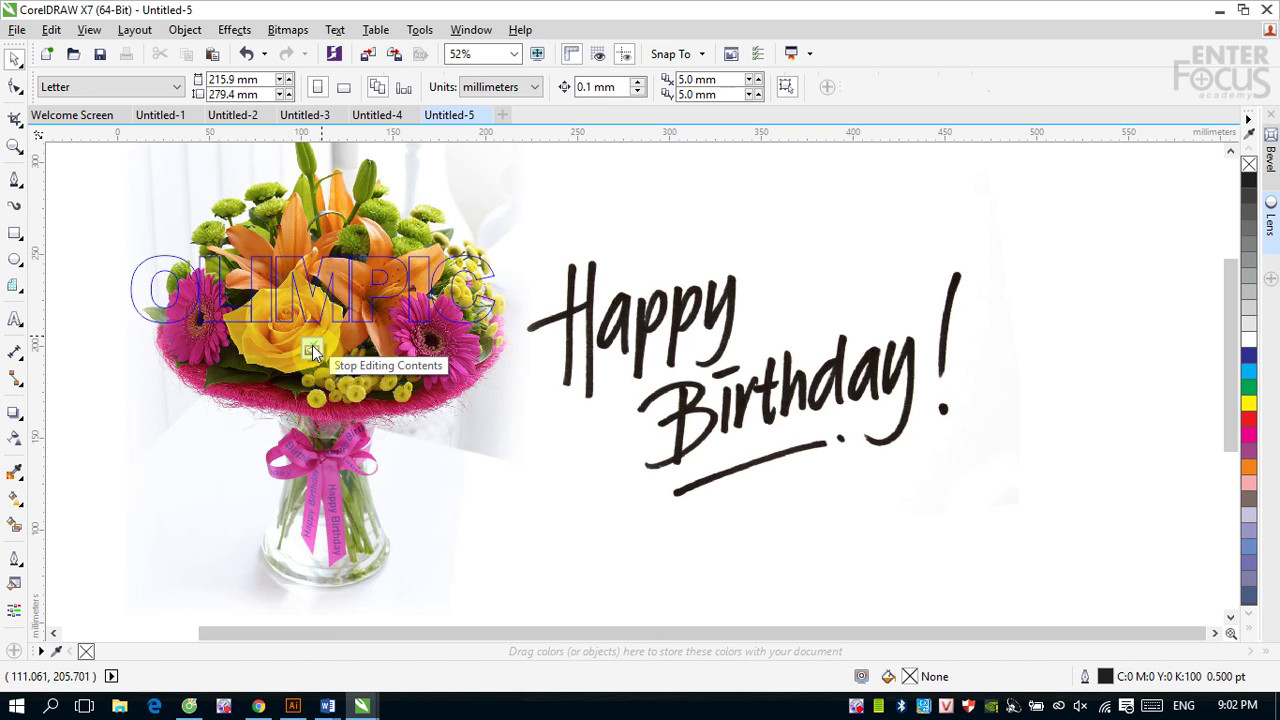
left_click(312, 348)
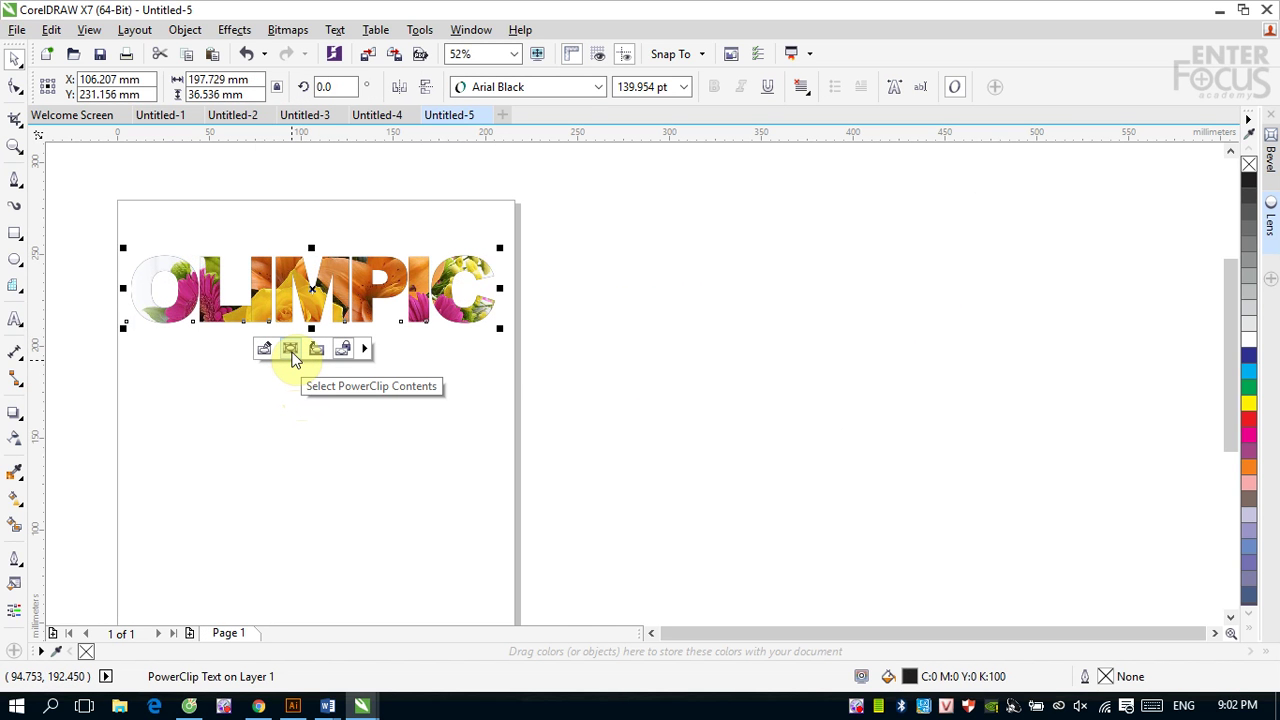
left_click(291, 352)
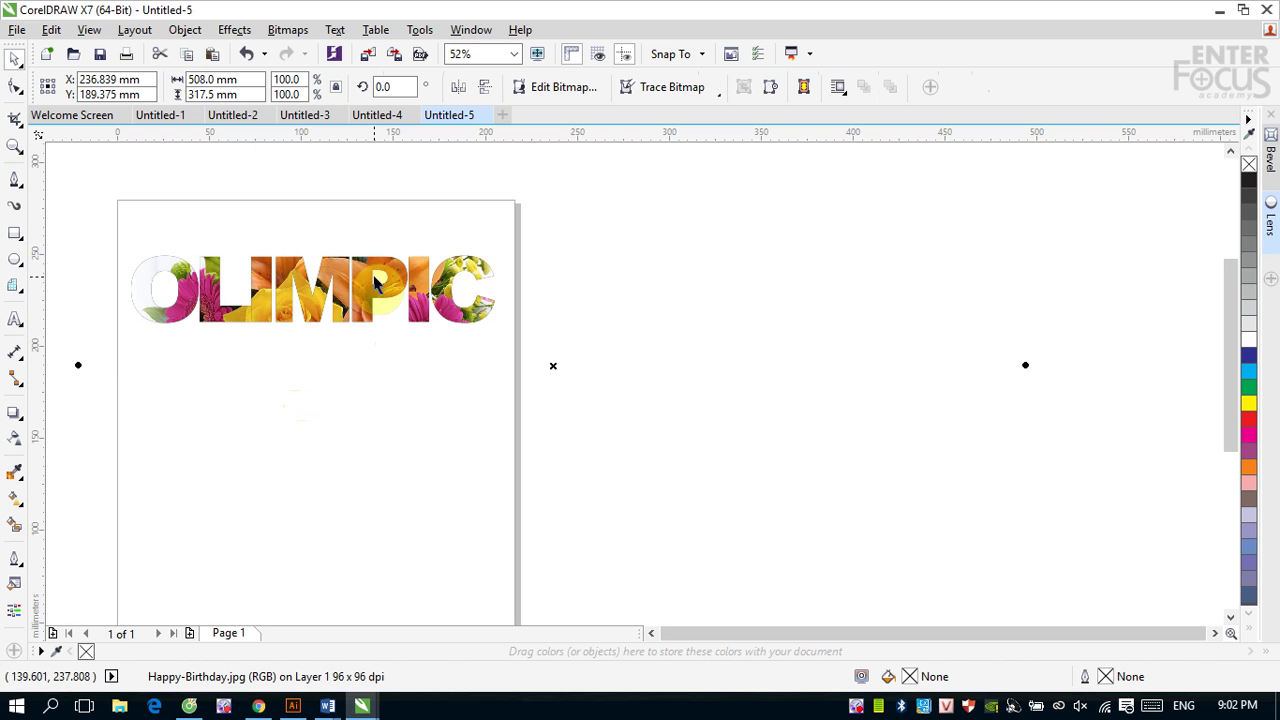
mouse_move(378, 287)
left_mouse_down()
mouse_move(572, 365)
mouse_move(385, 332)
mouse_move(491, 351)
mouse_move(491, 366)
mouse_move(491, 349)
mouse_move(551, 380)
mouse_move(534, 386)
mouse_move(546, 381)
left_mouse_up()
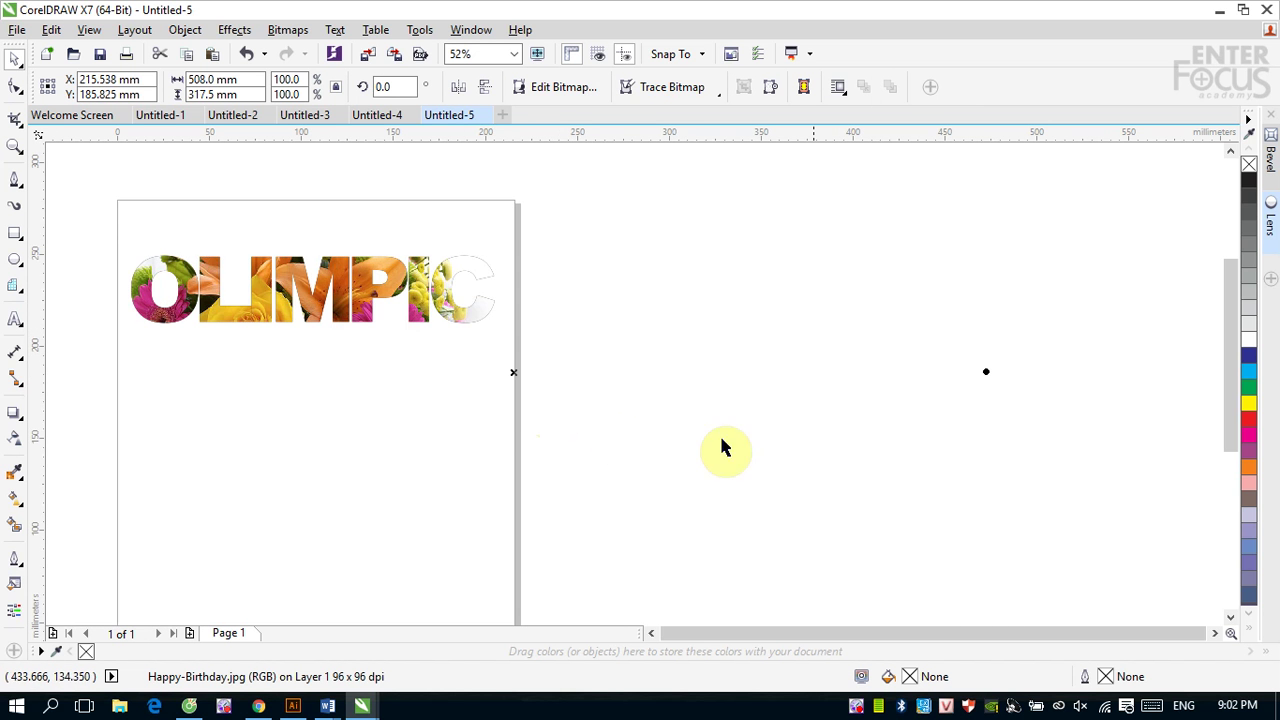
- Draw a large red-filled rectangle beside the page and a yellow-filled square of about 47 mm above it
left_click(15, 233)
mouse_move(743, 267)
left_mouse_down()
mouse_move(831, 372)
mouse_move(936, 432)
left_mouse_up()
left_click(1248, 419)
left_click_drag(680, 160, 768, 248)
left_click(1248, 403)
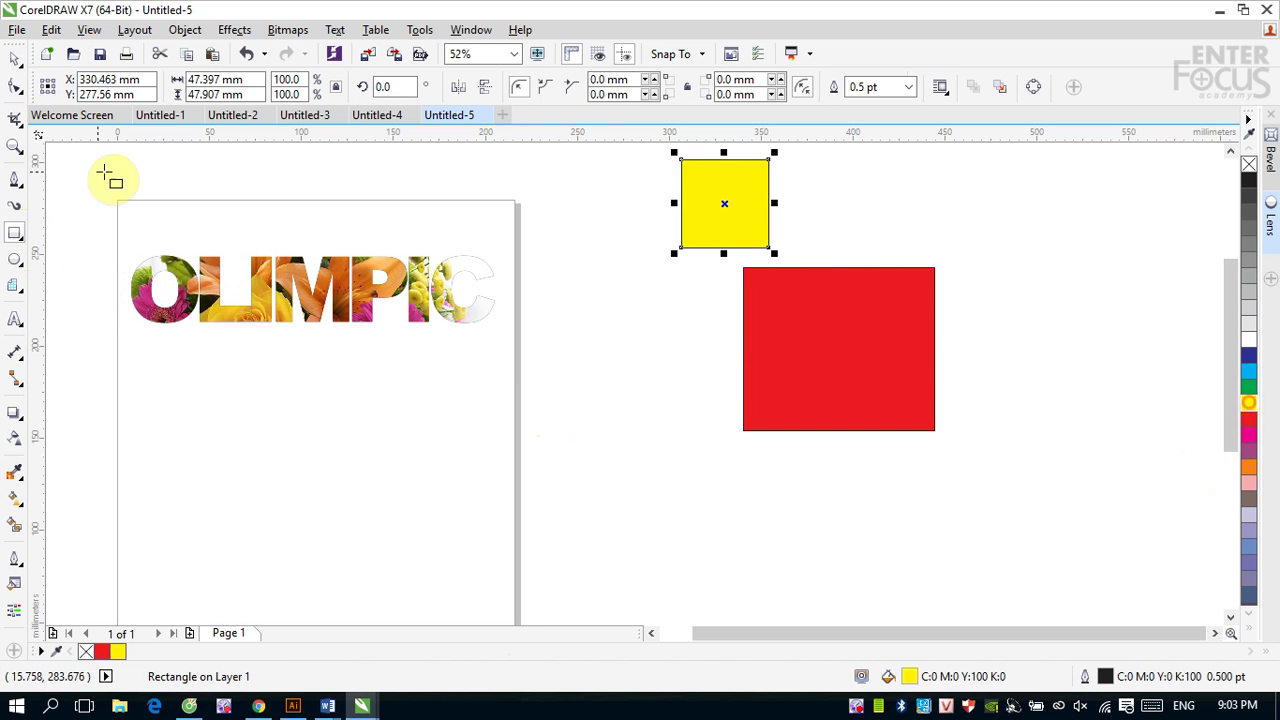
left_click(15, 58)
left_click(1061, 359)
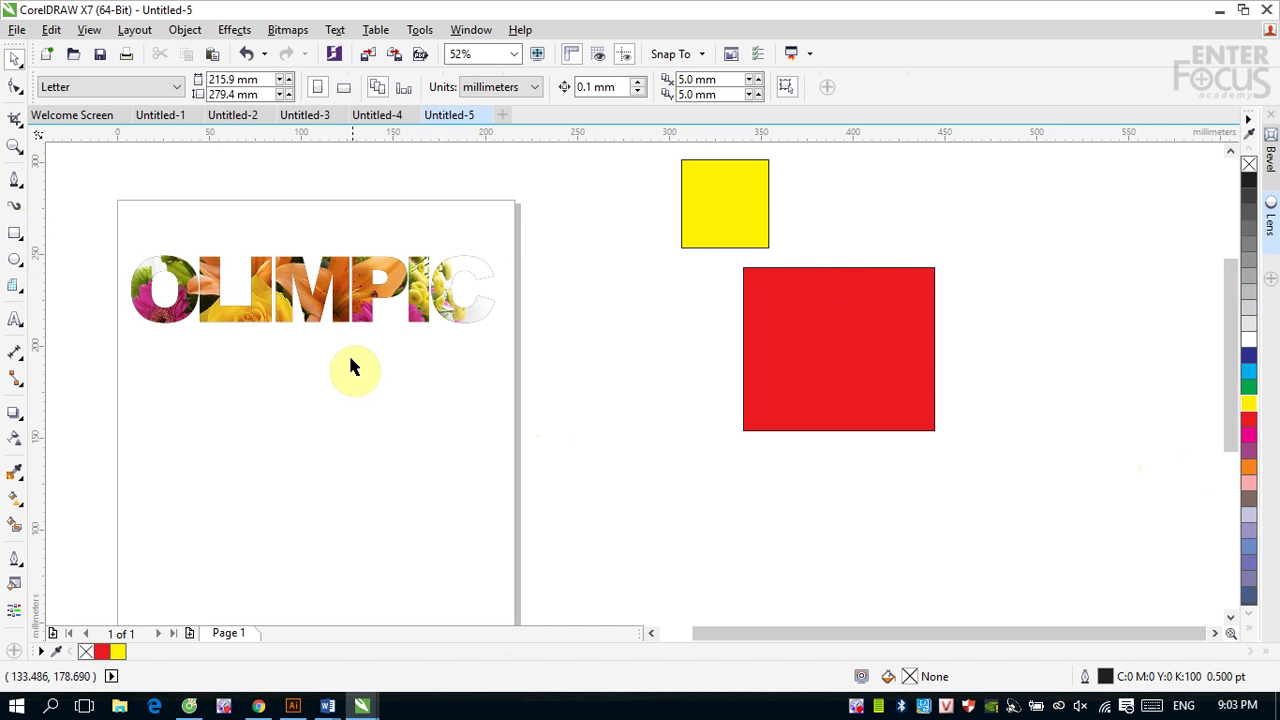
- View the OLIMPIC text's PowerClip contents in editing mode, and return to the page
left_click(310, 318)
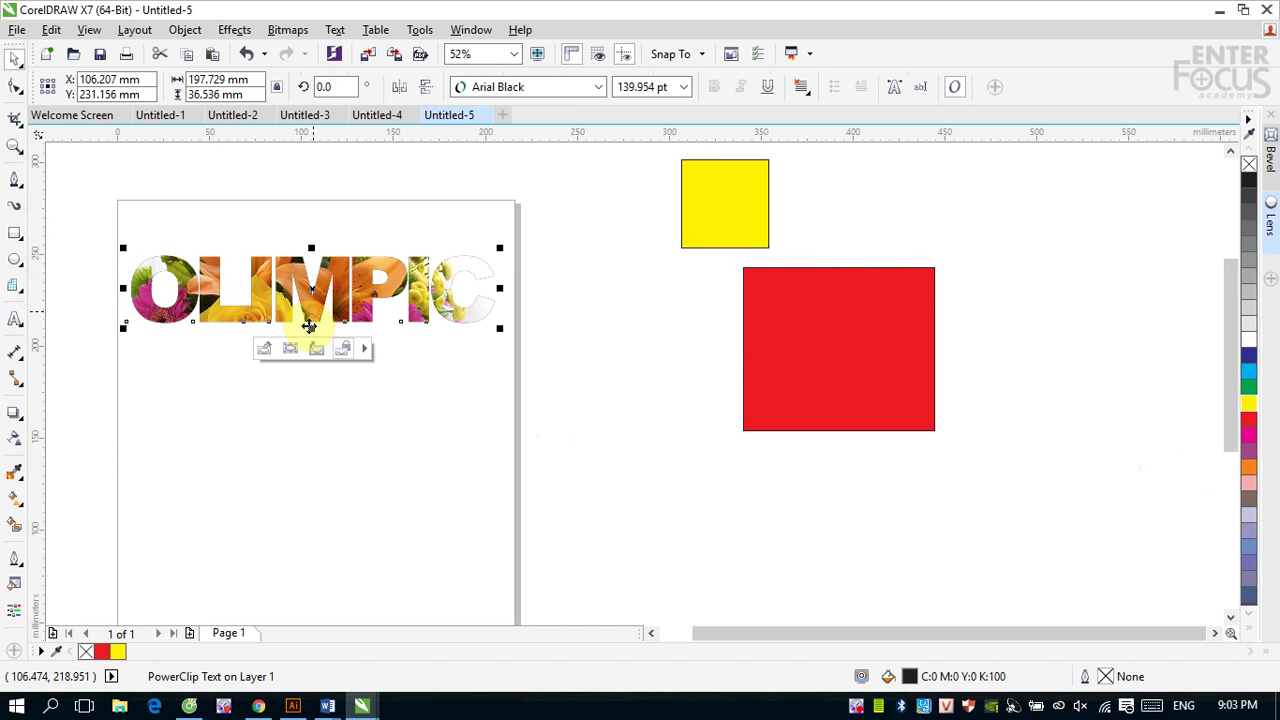
left_click(265, 352)
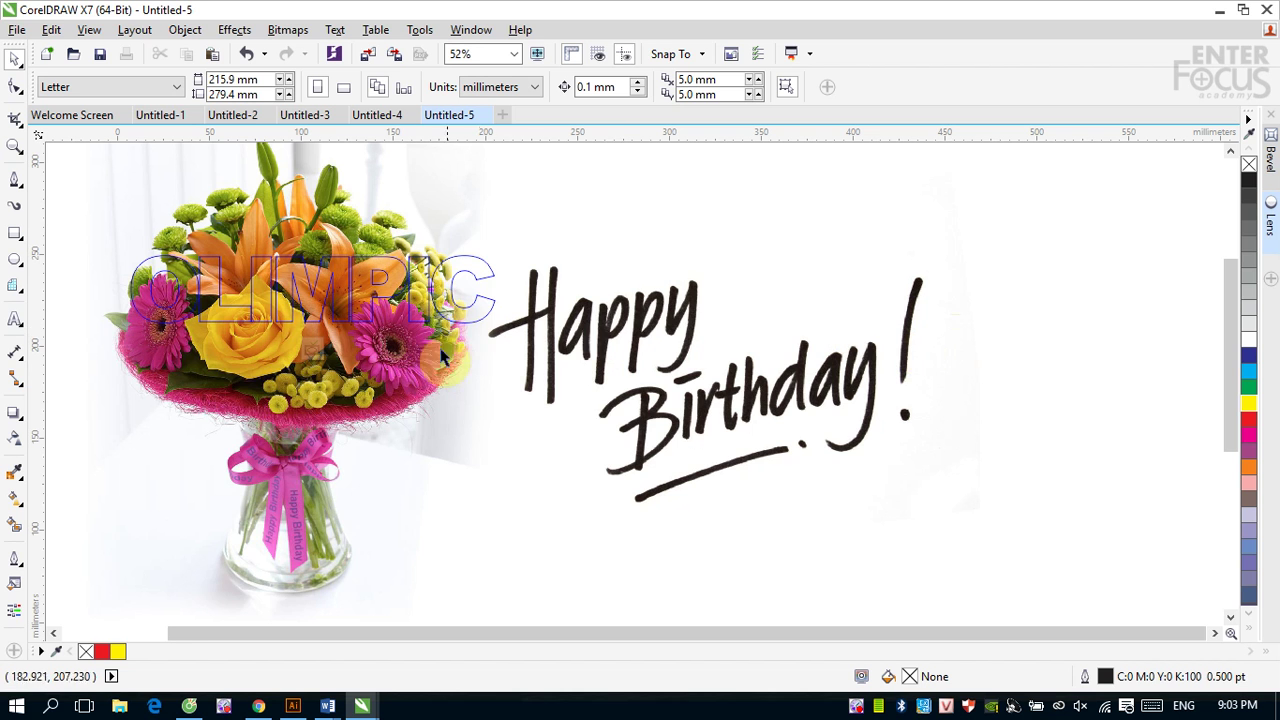
left_click(310, 352)
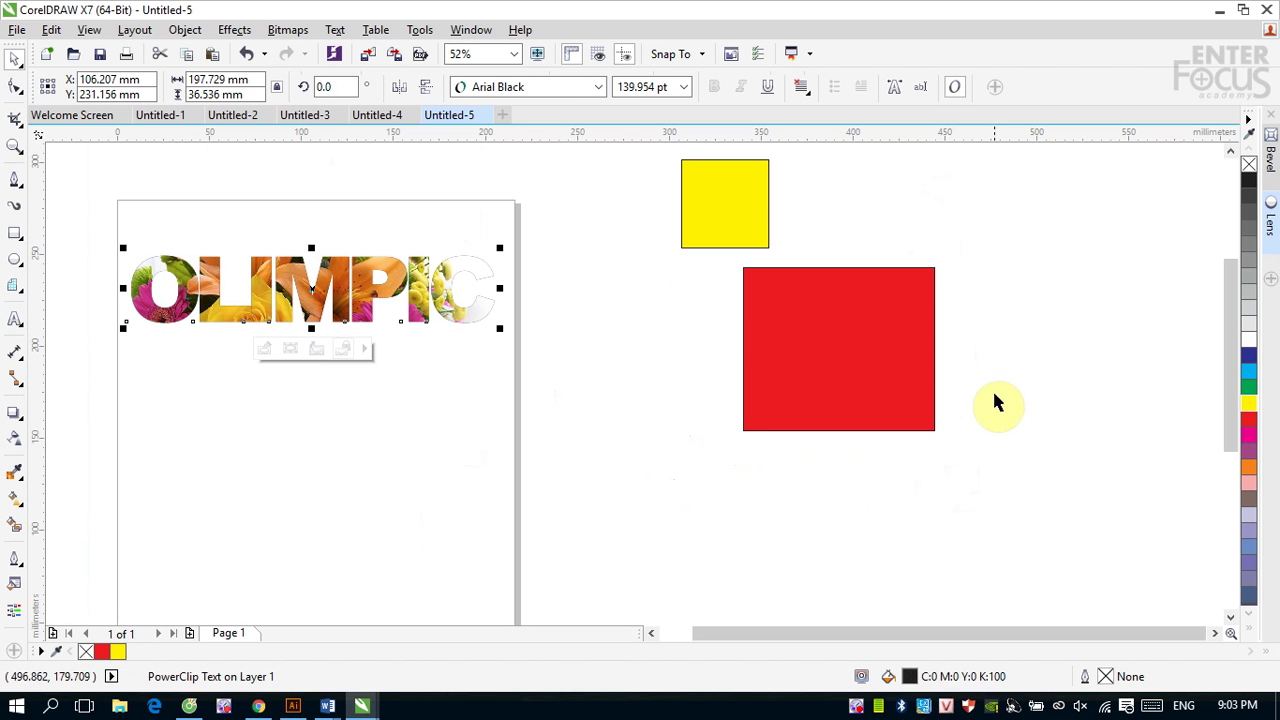
- Select the picture clipped in the OLIMPIC text and shift it to about X 216 mm, Y 188 mm
left_click(291, 352)
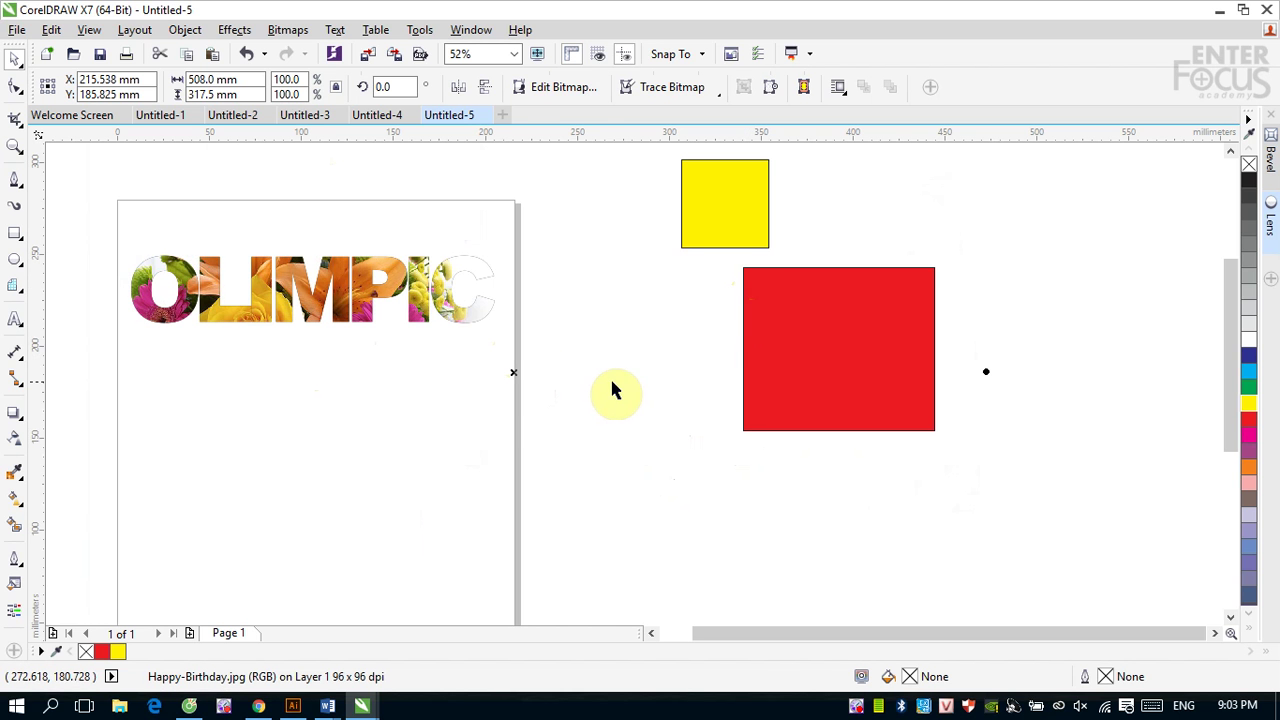
left_click_drag(513, 372, 467, 374)
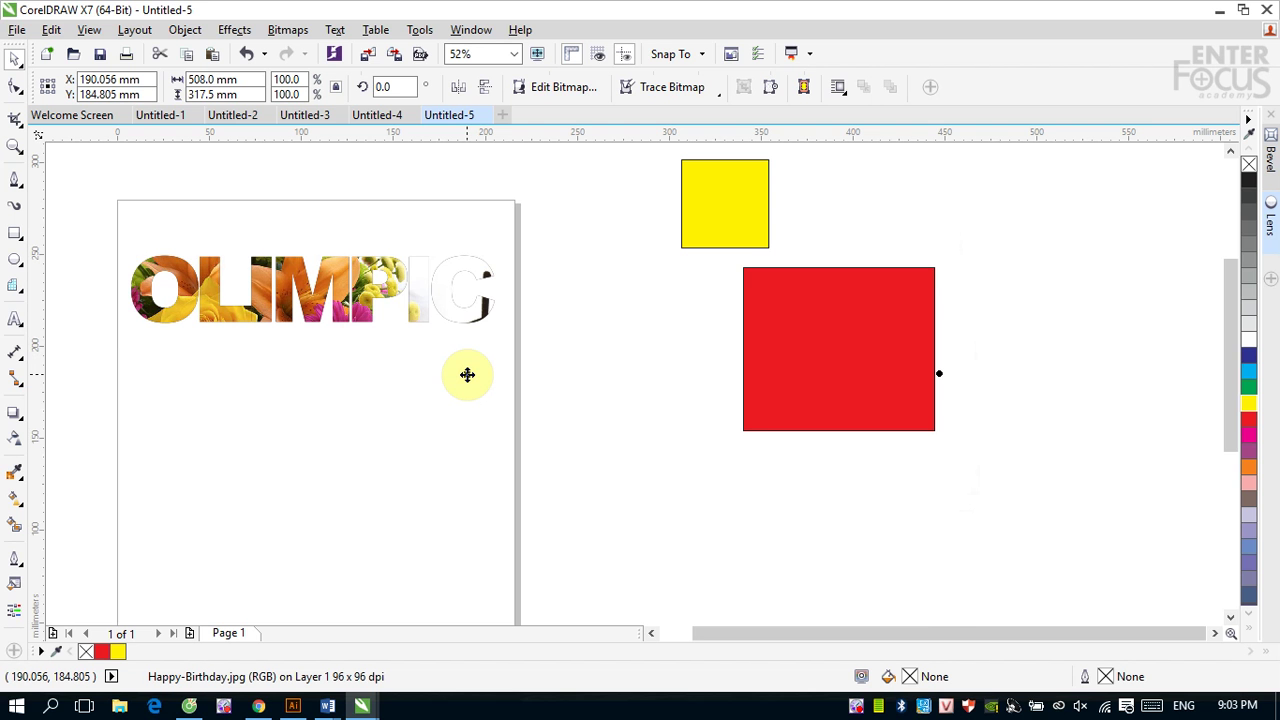
left_click_drag(467, 374, 514, 368)
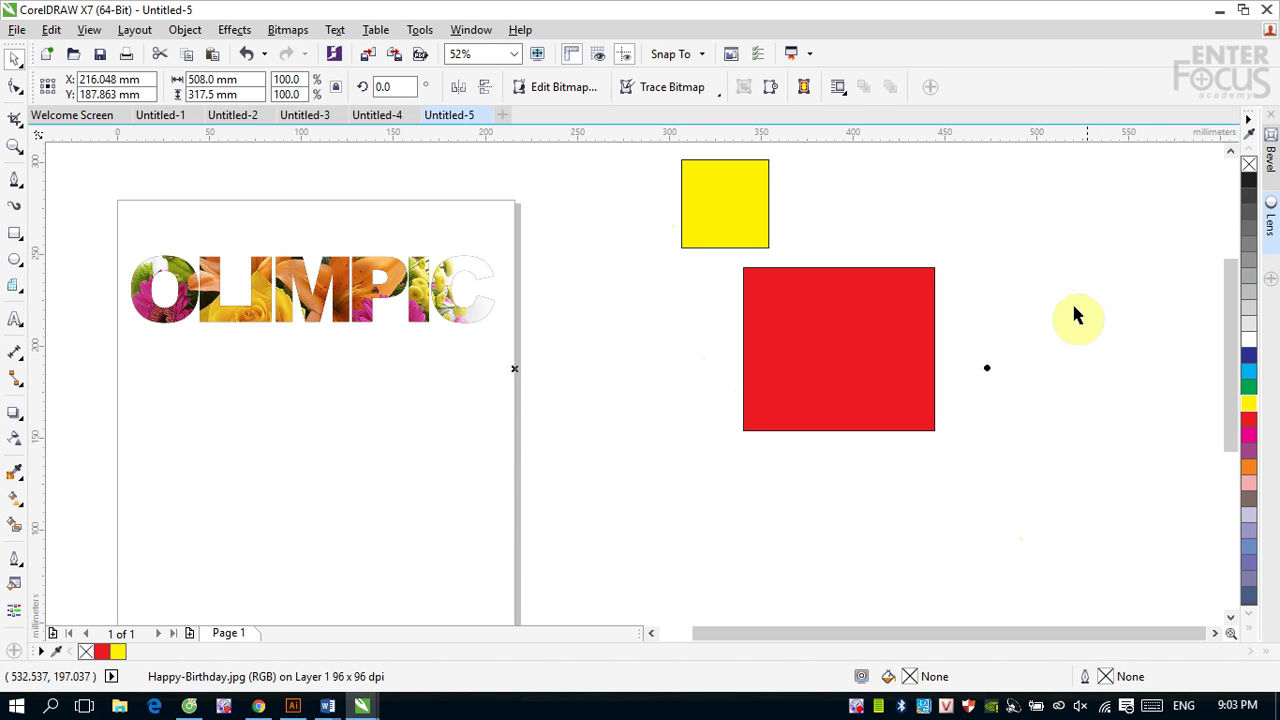
left_click(1138, 346)
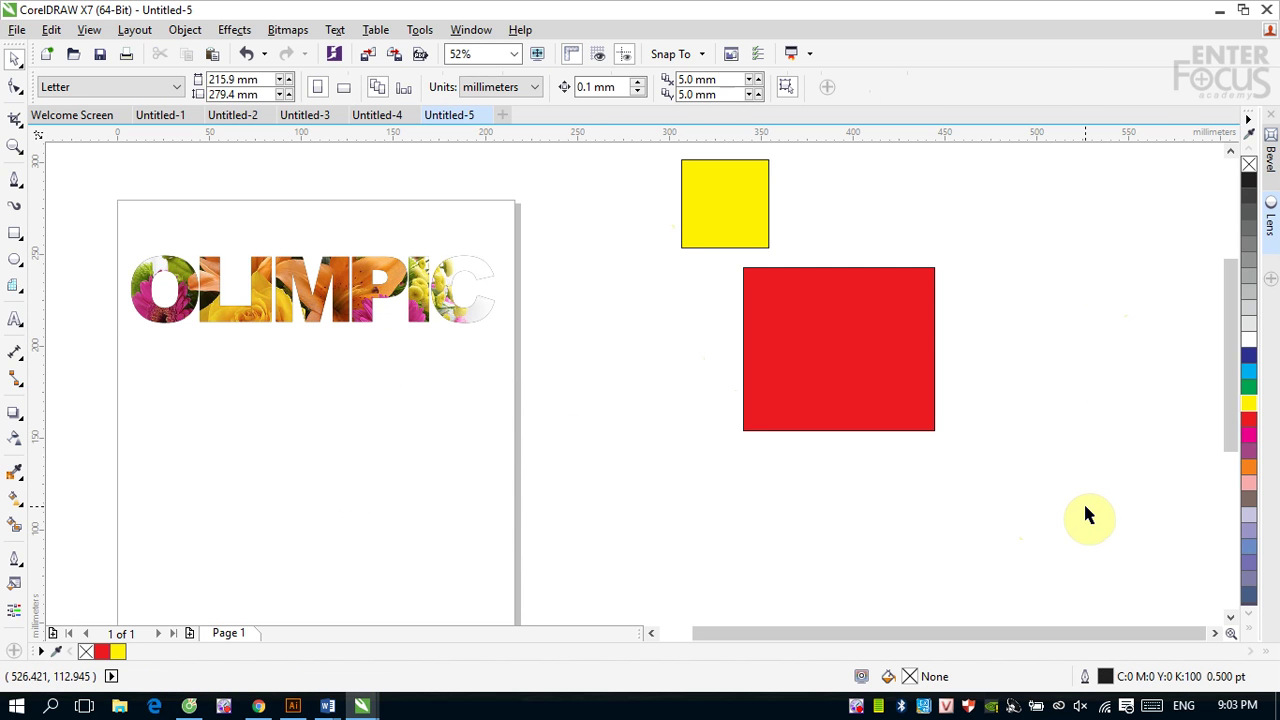
- Extract the picture from the OLIMPIC text and move it beside the page to about X 690 mm, Y 127 mm
left_click(306, 317)
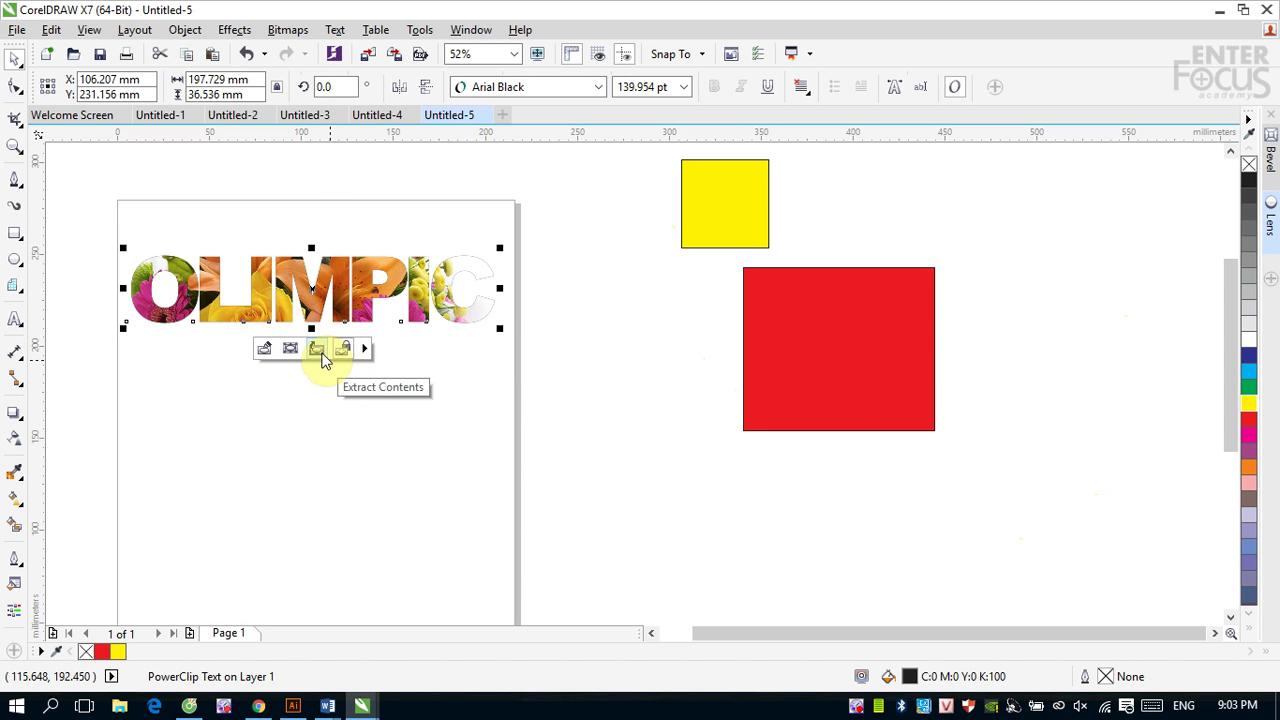
left_click(318, 350)
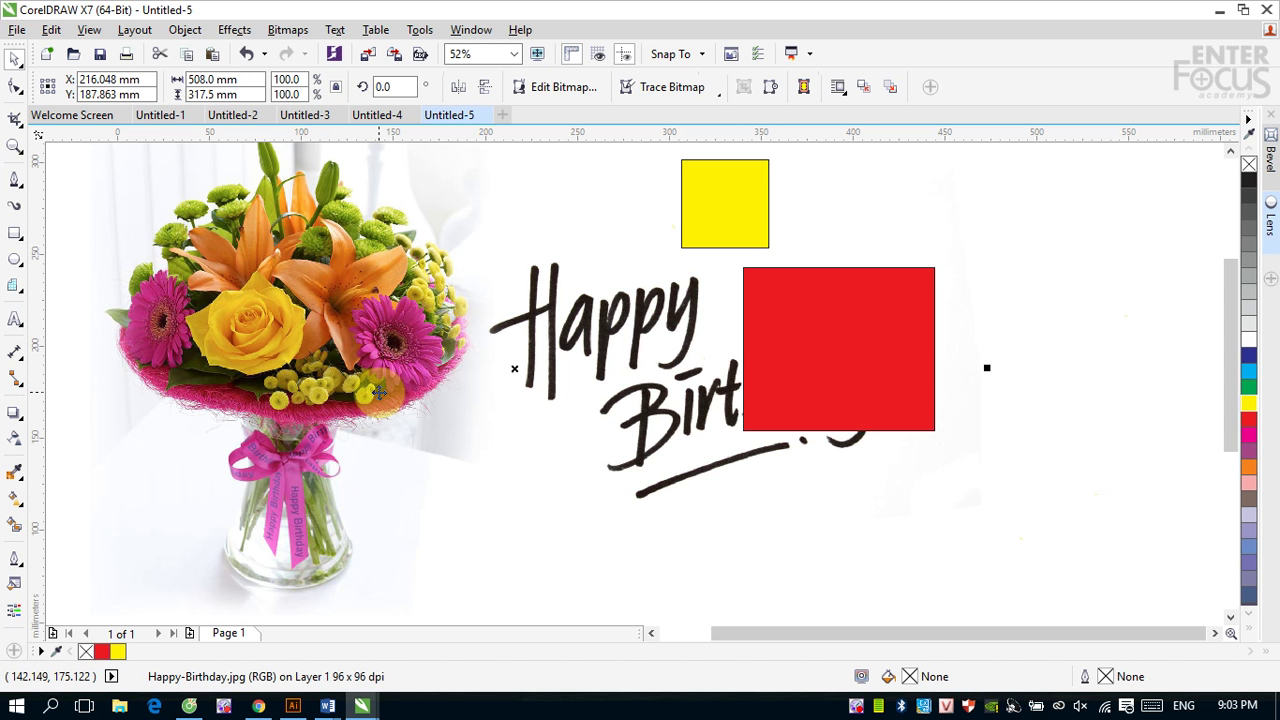
left_click_drag(214, 406, 1071, 477)
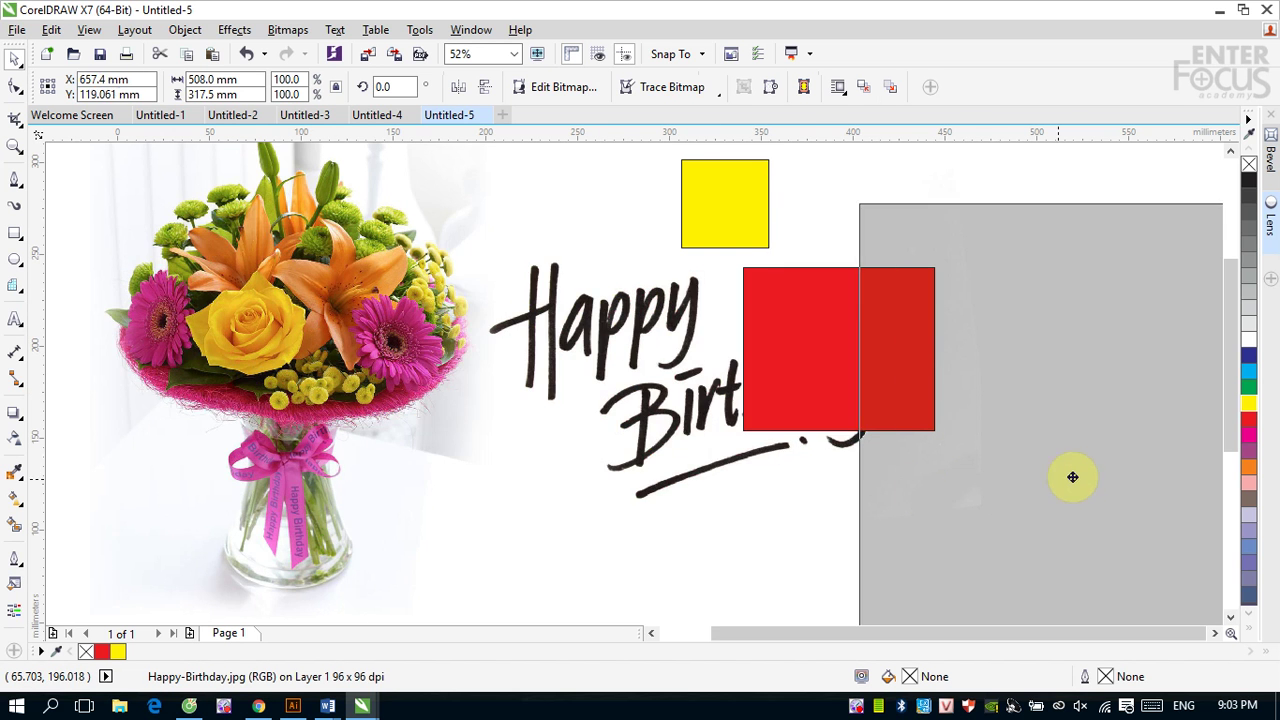
left_click(416, 304)
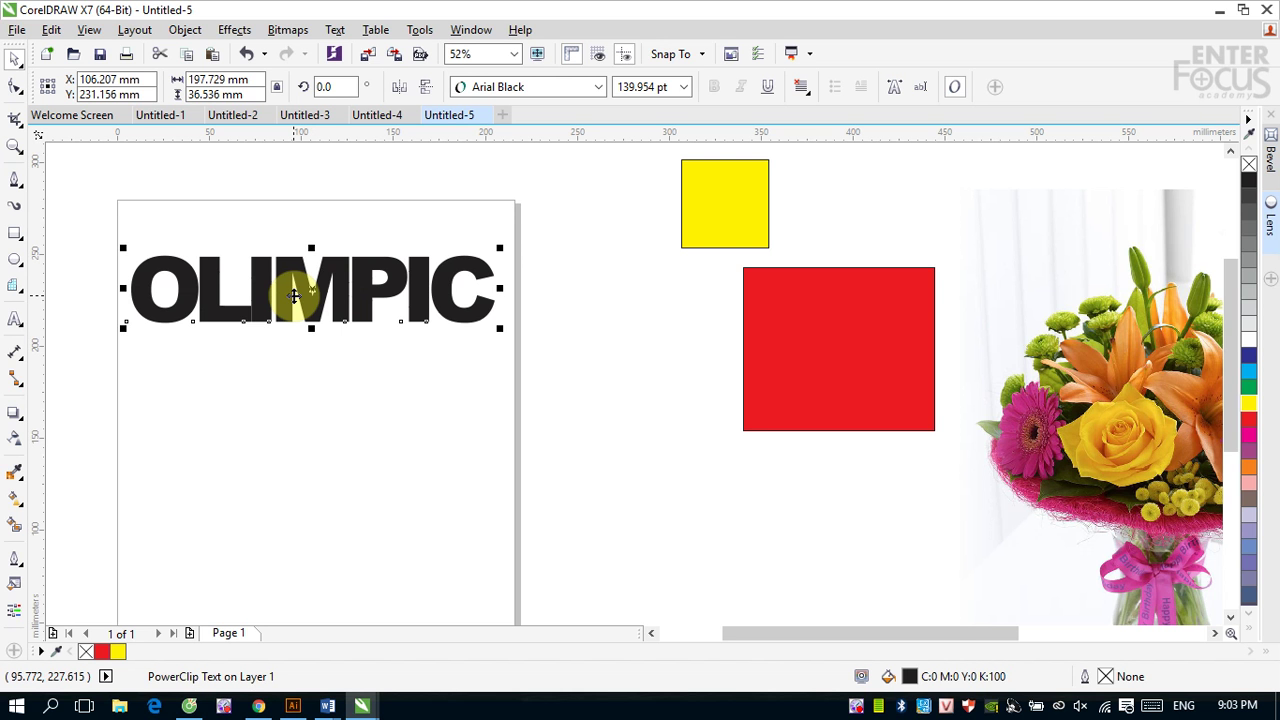
- Draw a rectangle of about 117 by 81 mm on the page below the OLIMPIC text
left_click(17, 234)
left_click_drag(357, 542, 415, 579)
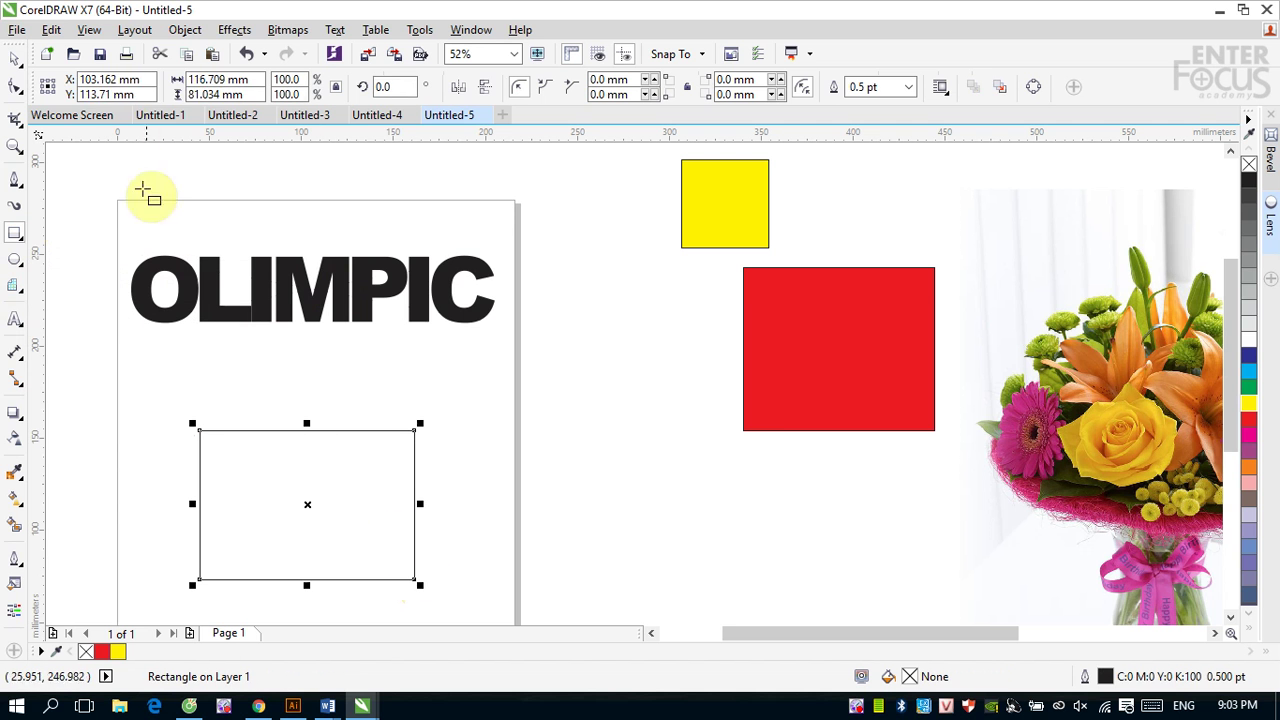
left_click(15, 58)
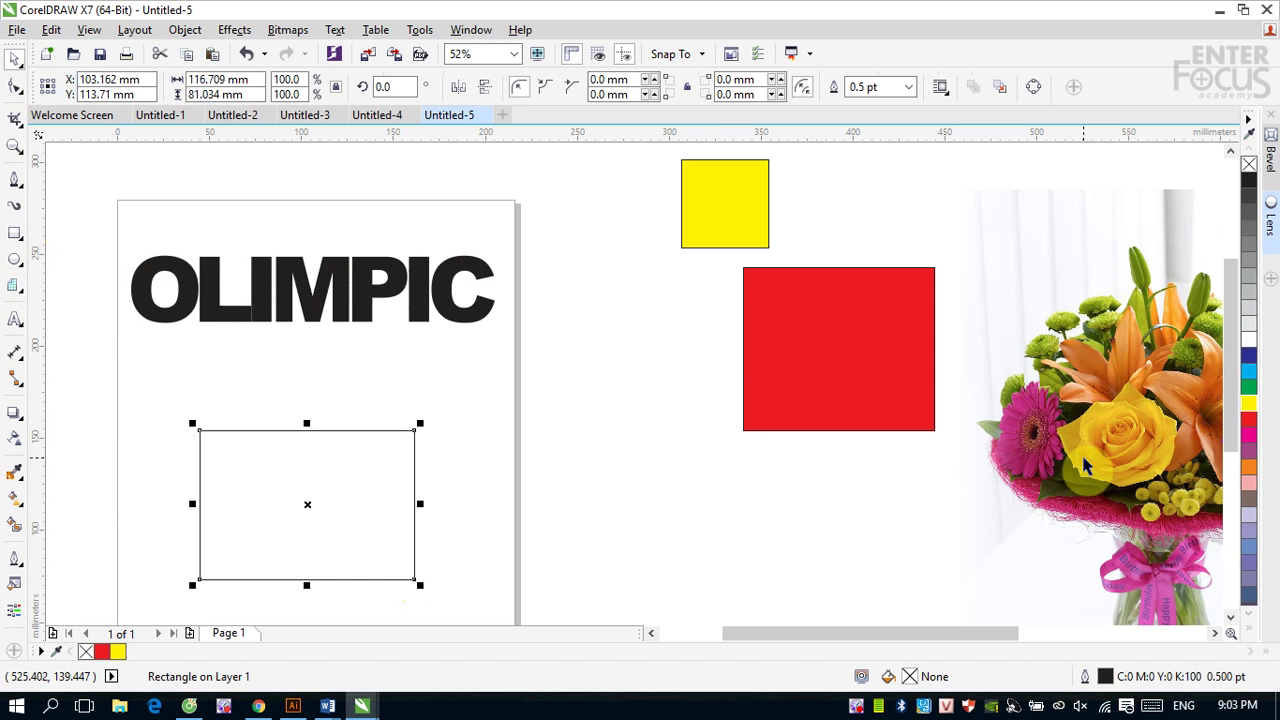
- PowerClip the birthday picture inside the new rectangle below the OLIMPIC text
left_click_drag(1082, 480, 349, 520)
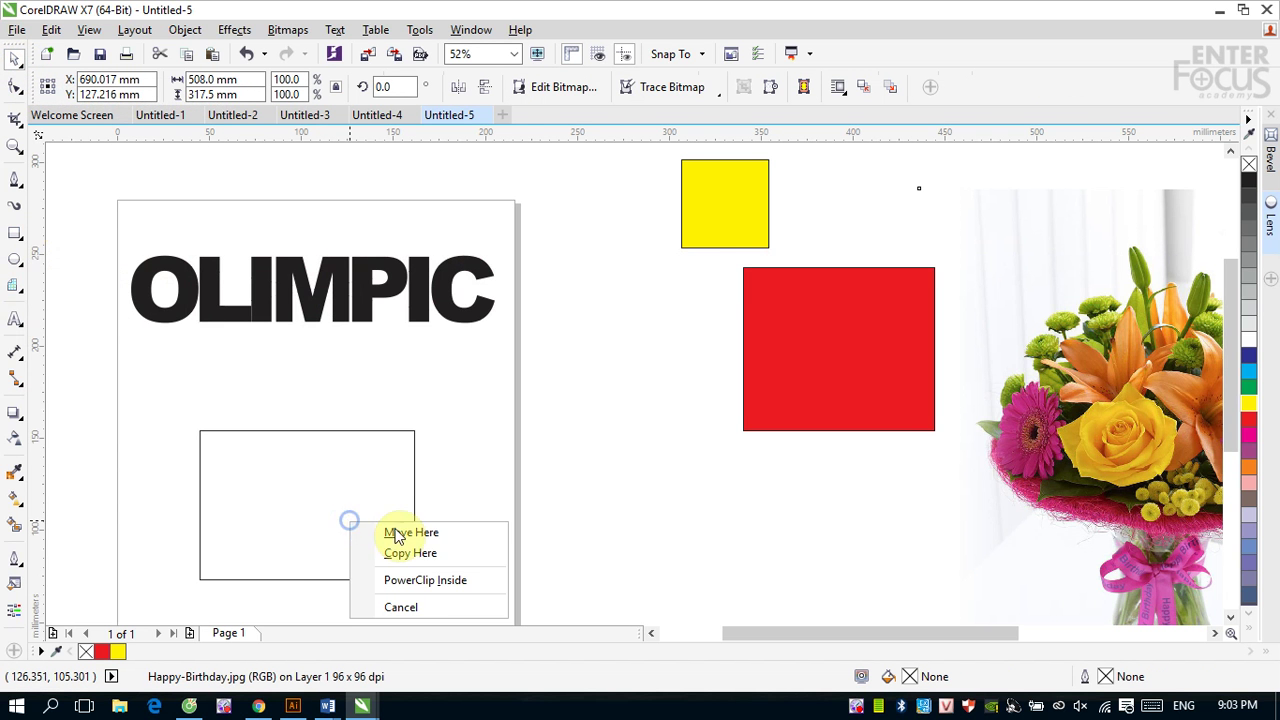
left_click(420, 581)
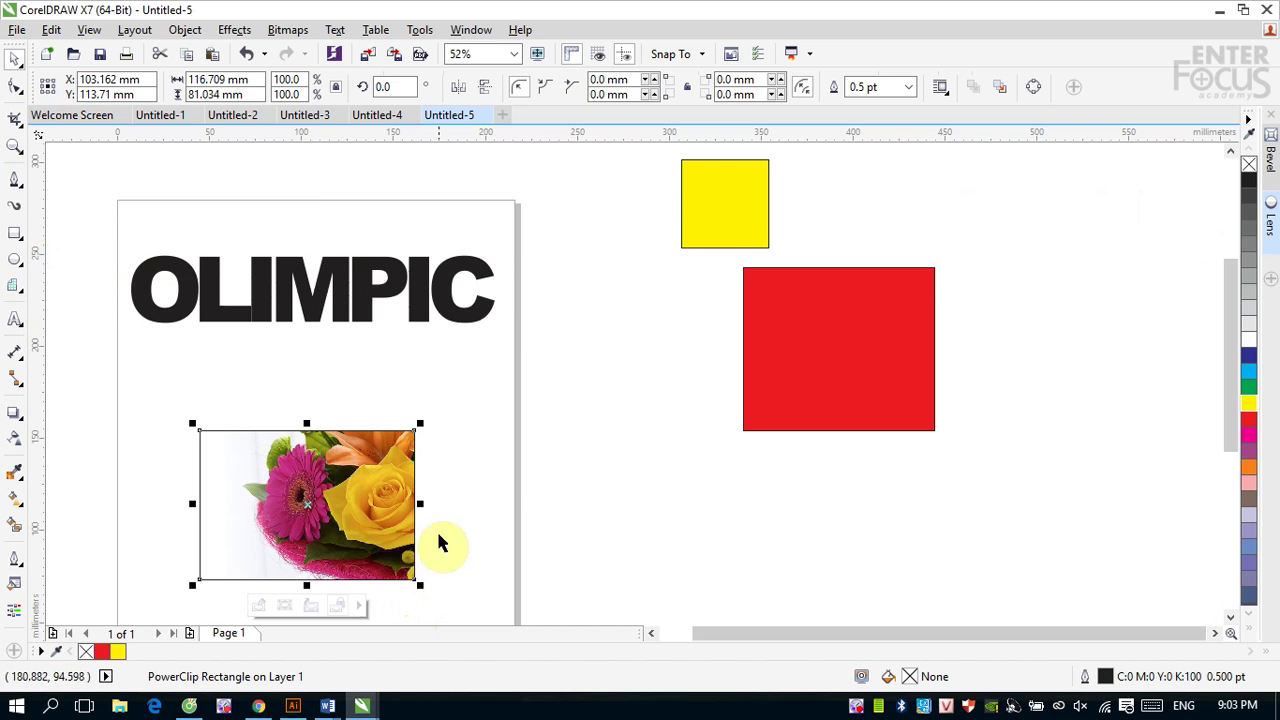
right_click(346, 503)
left_click(726, 511)
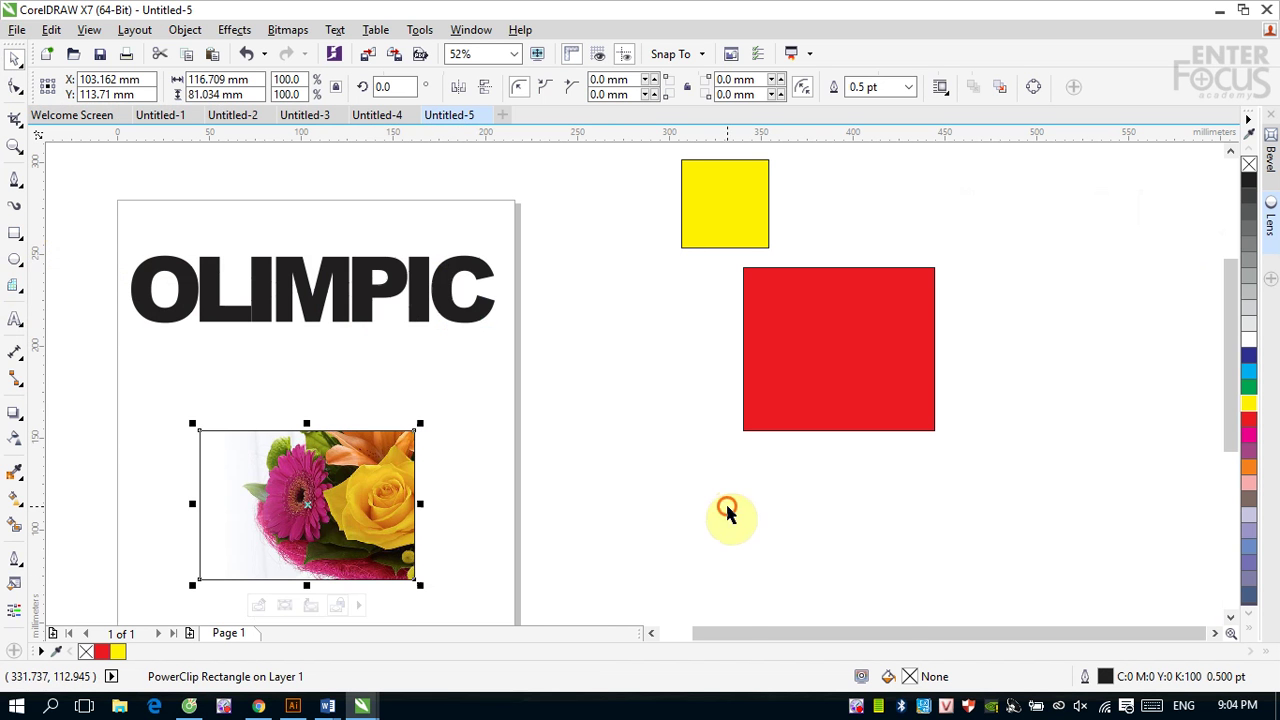
- Extract the picture from the rectangle and move it off the page to about X 525 mm, Y 91 mm
left_click(316, 603)
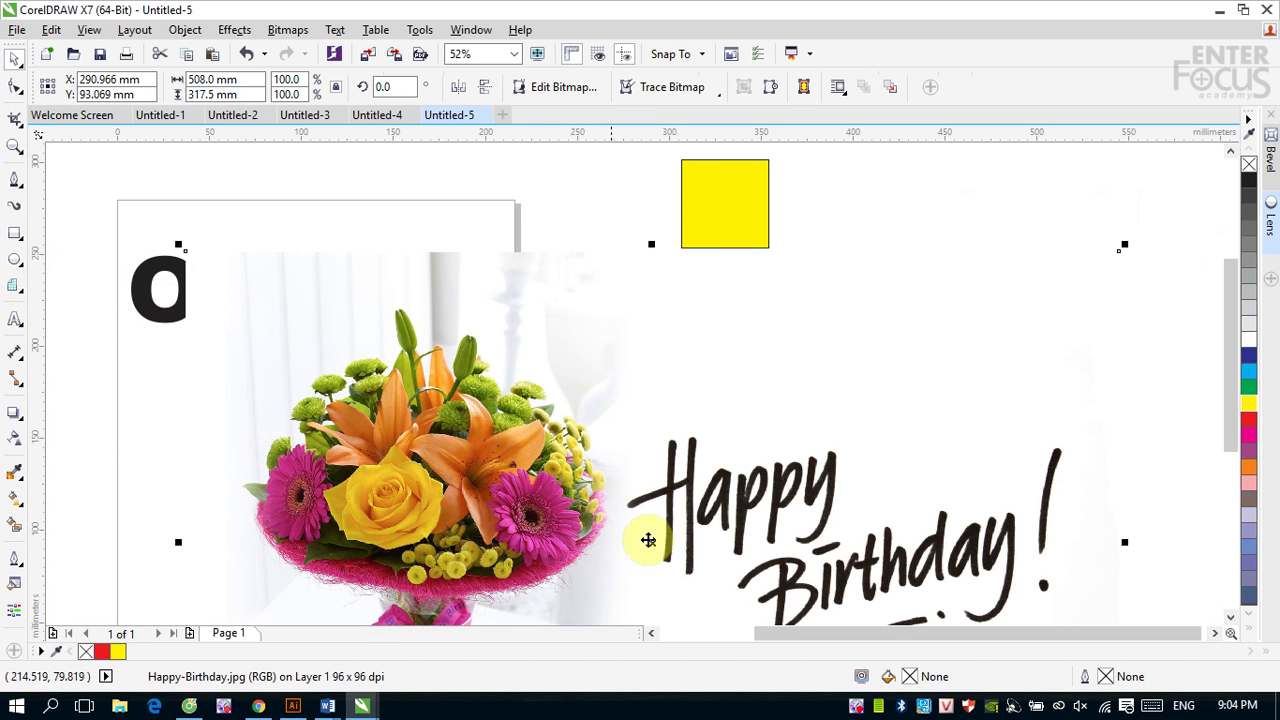
left_click(1037, 222)
left_click_drag(714, 455, 1136, 452)
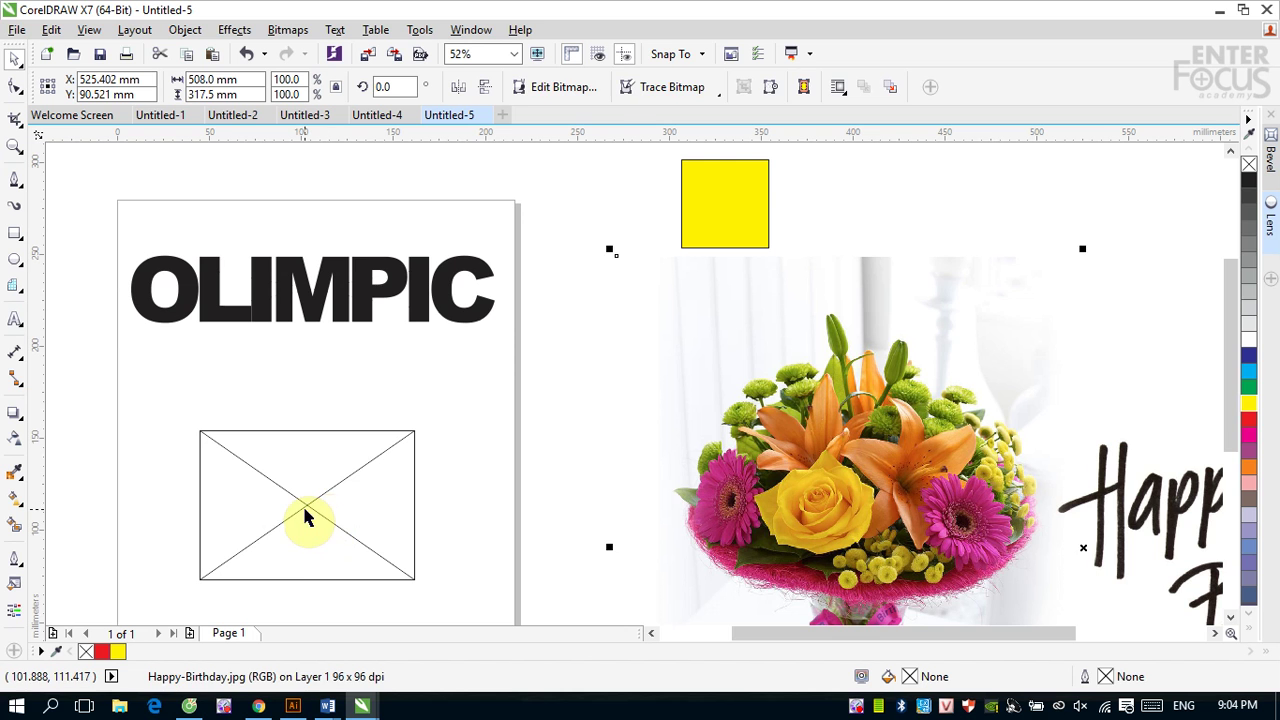
- Fill the empty PowerClip rectangle with green and set its frame type to None
left_click(303, 510)
left_click(1248, 387)
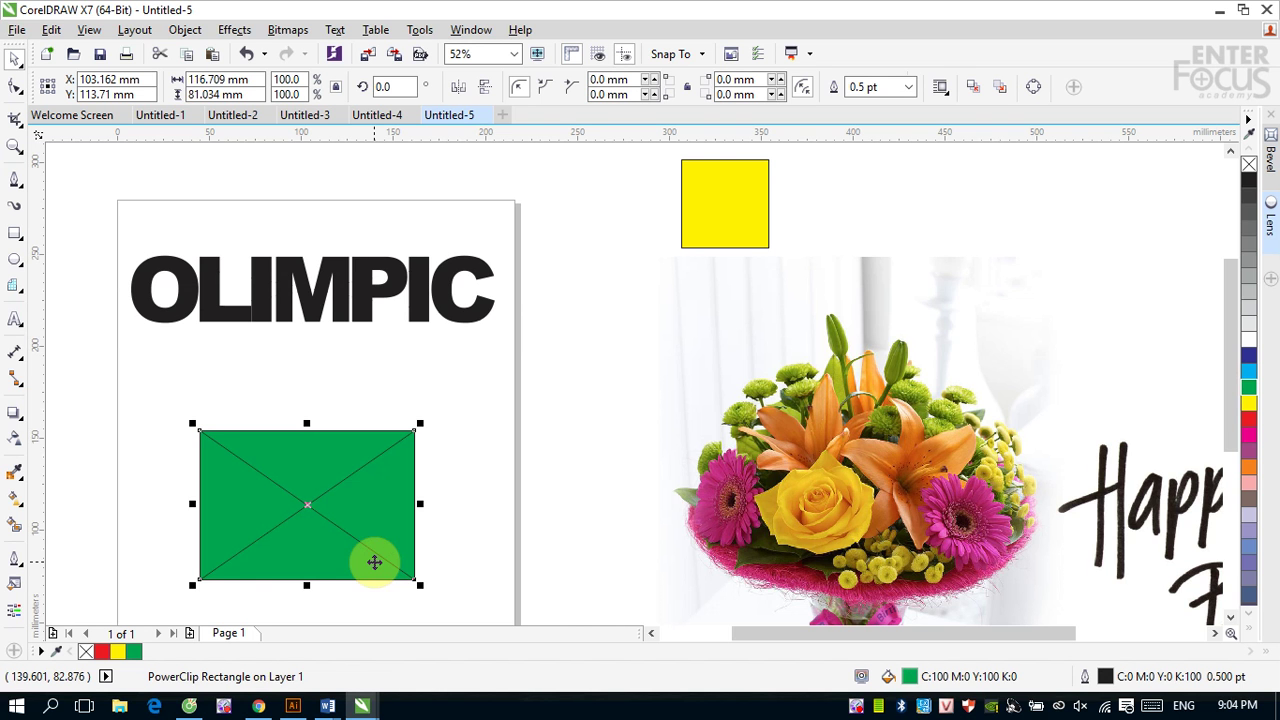
right_click(338, 526)
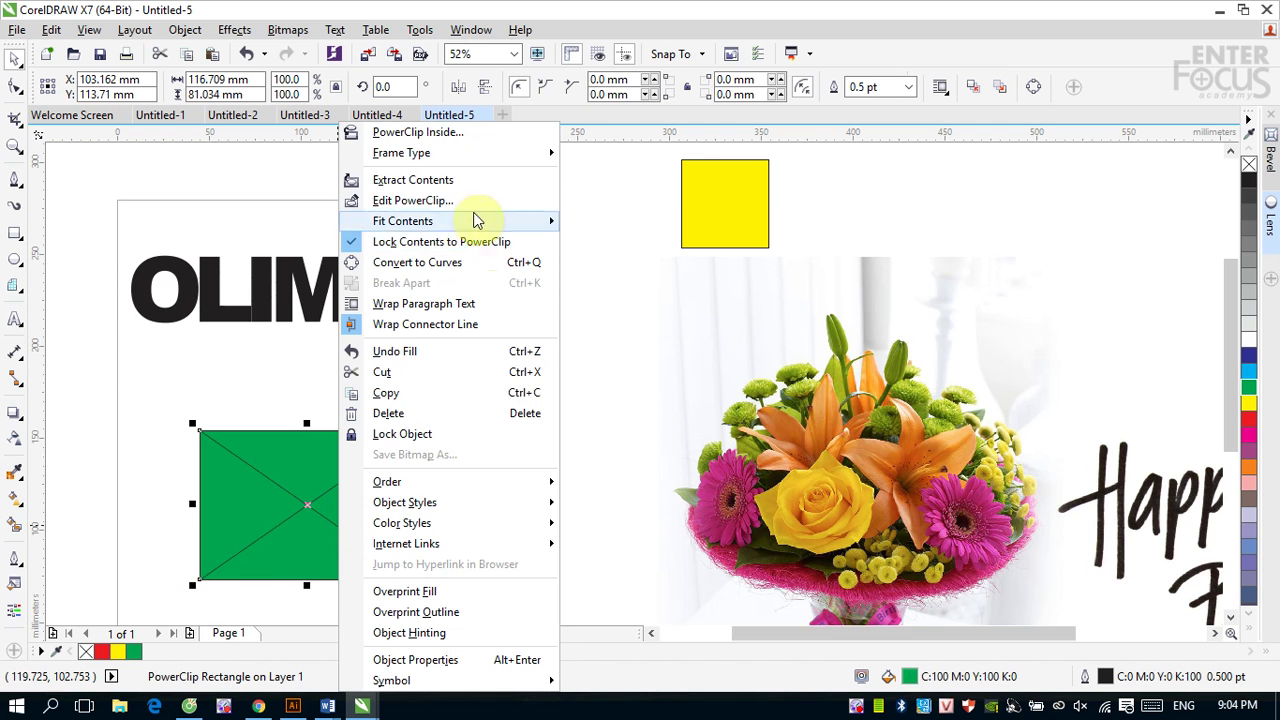
mouse_move(421, 156)
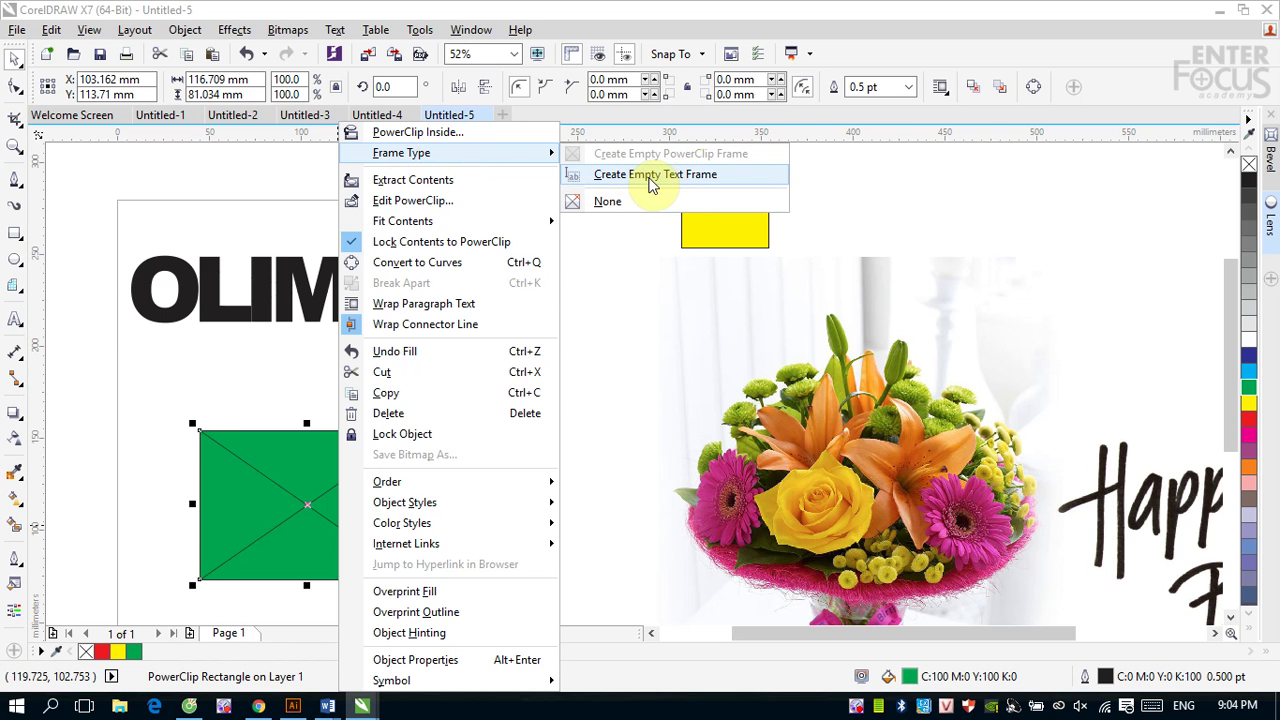
left_click(611, 203)
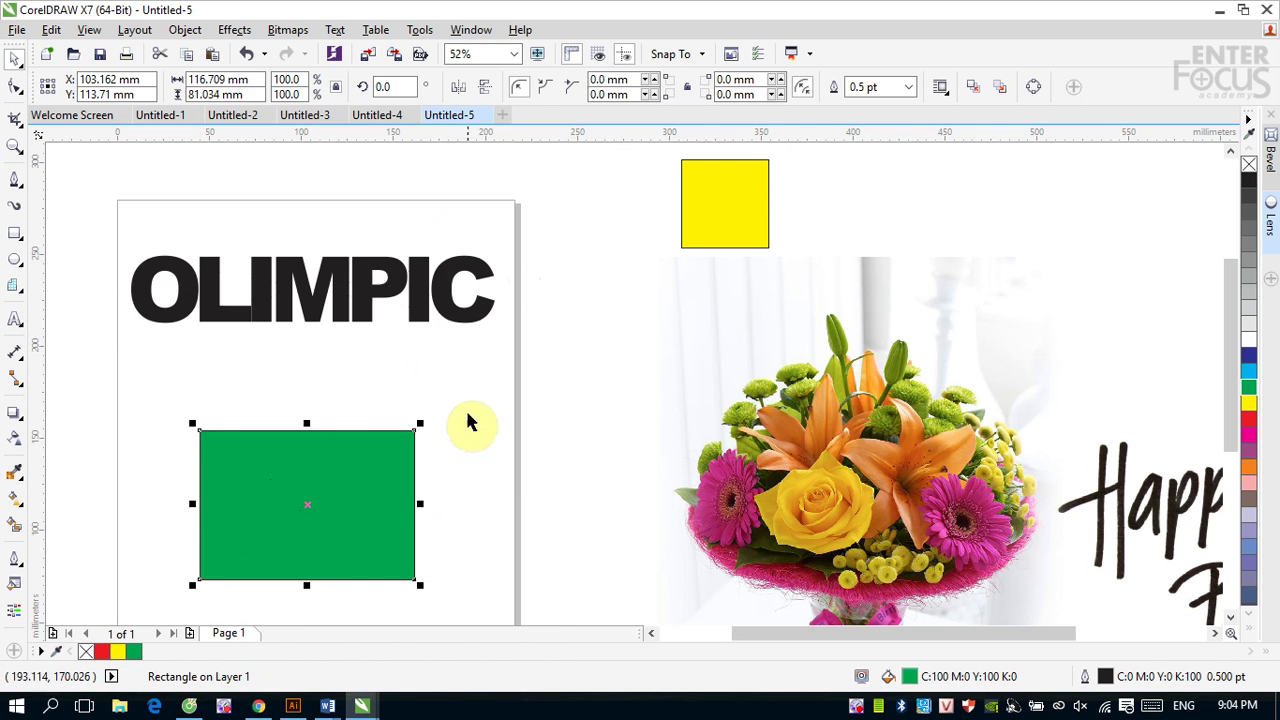
left_click(520, 468)
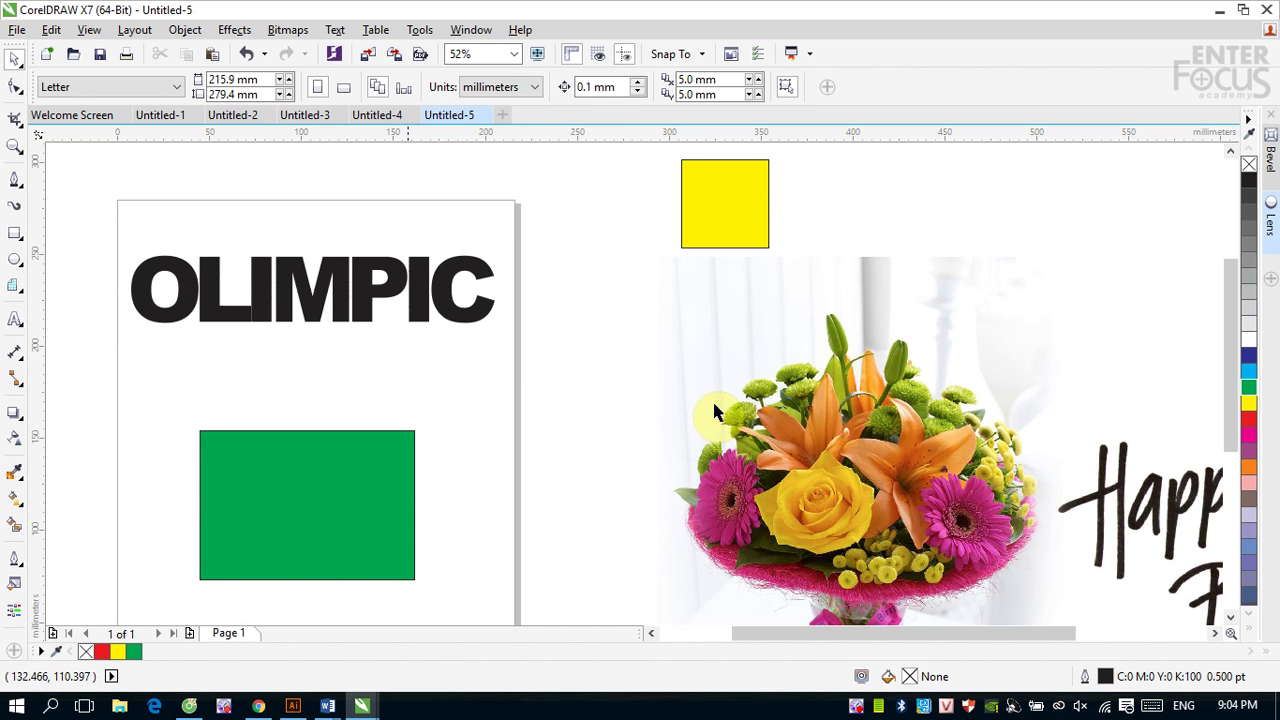
- Delete the OLIMPIC text, the green rectangle and the yellow square
left_click(741, 188)
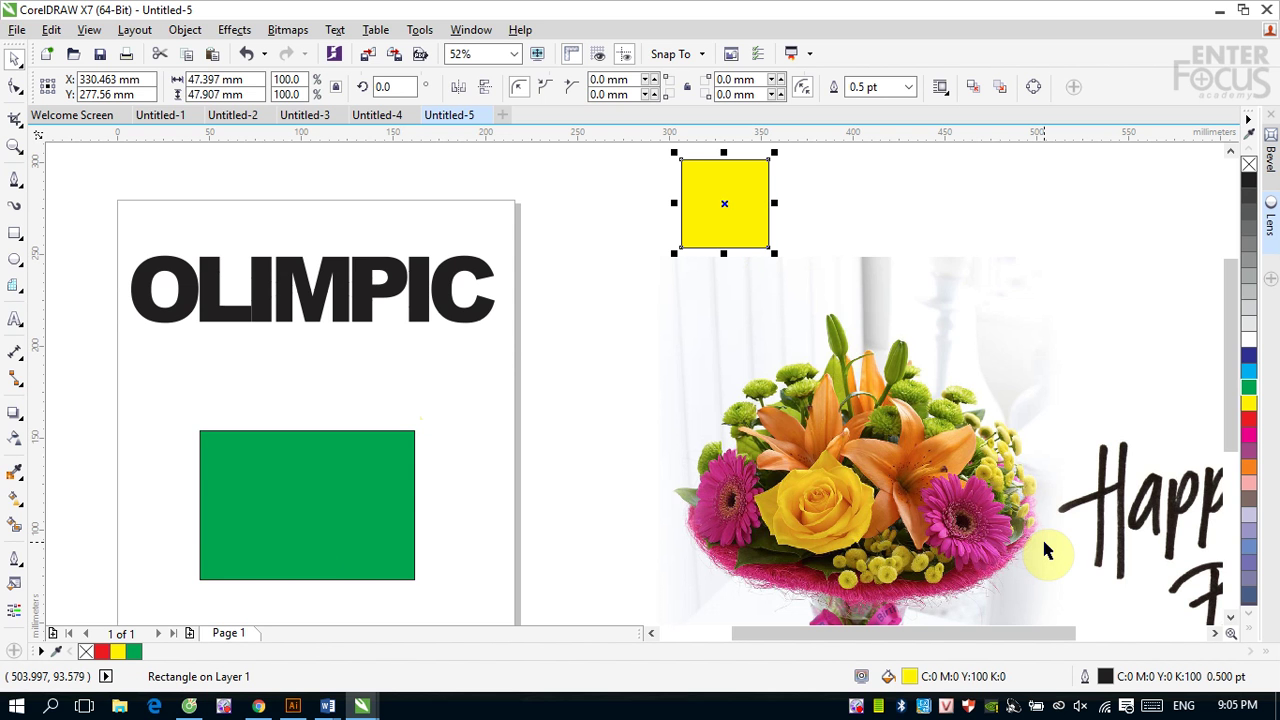
left_click(422, 318)
key("Delete")
left_click(340, 466)
key("Delete")
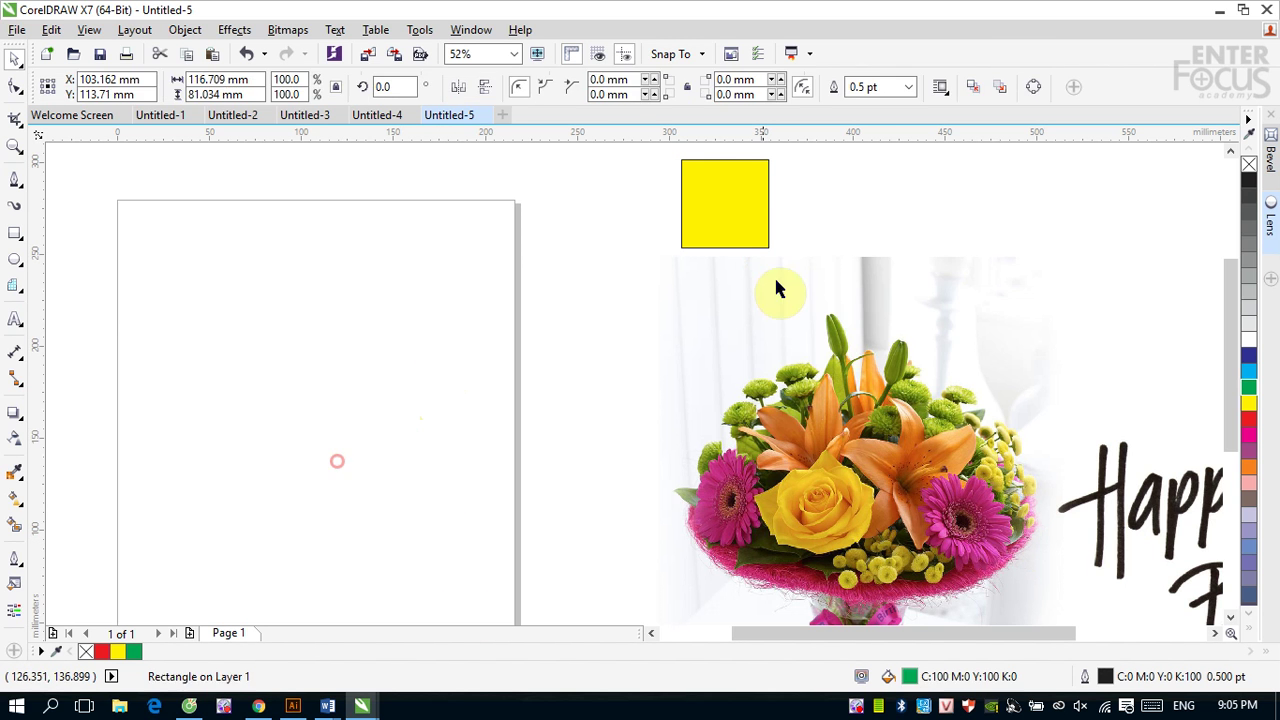
left_click(727, 212)
key("Delete")
scroll(566, 381, "down", 4)
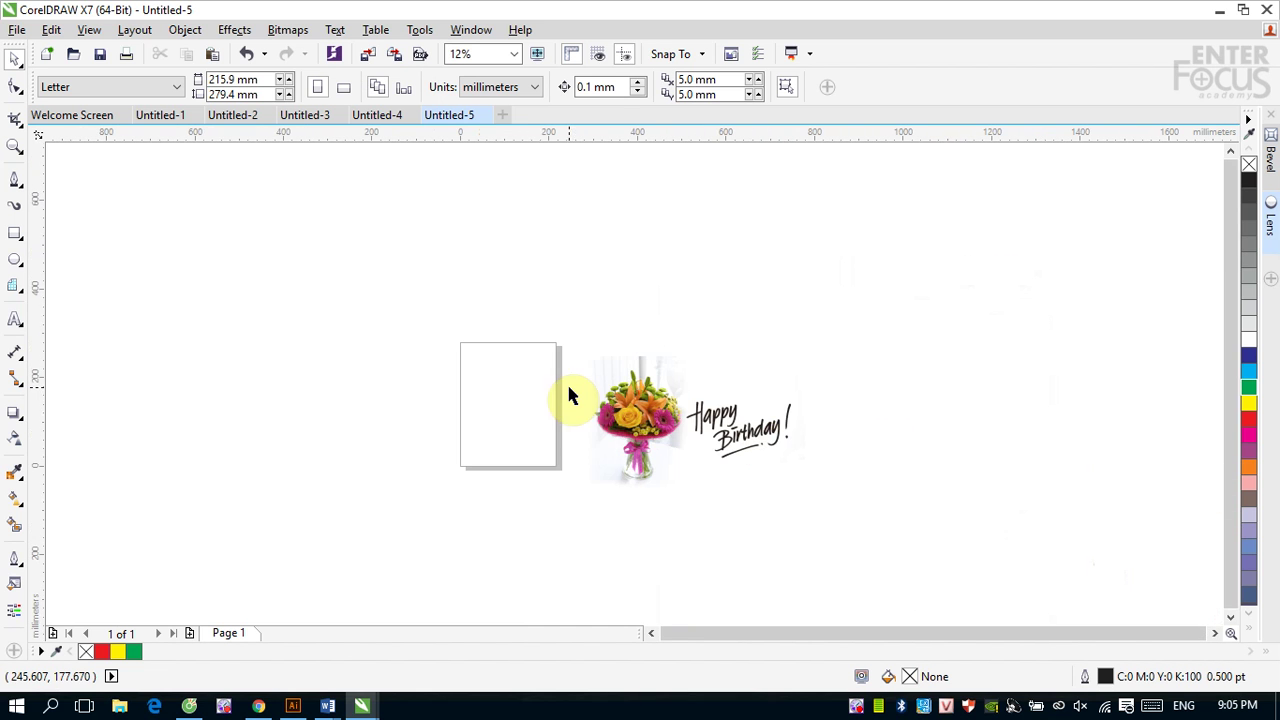
left_click(13, 287)
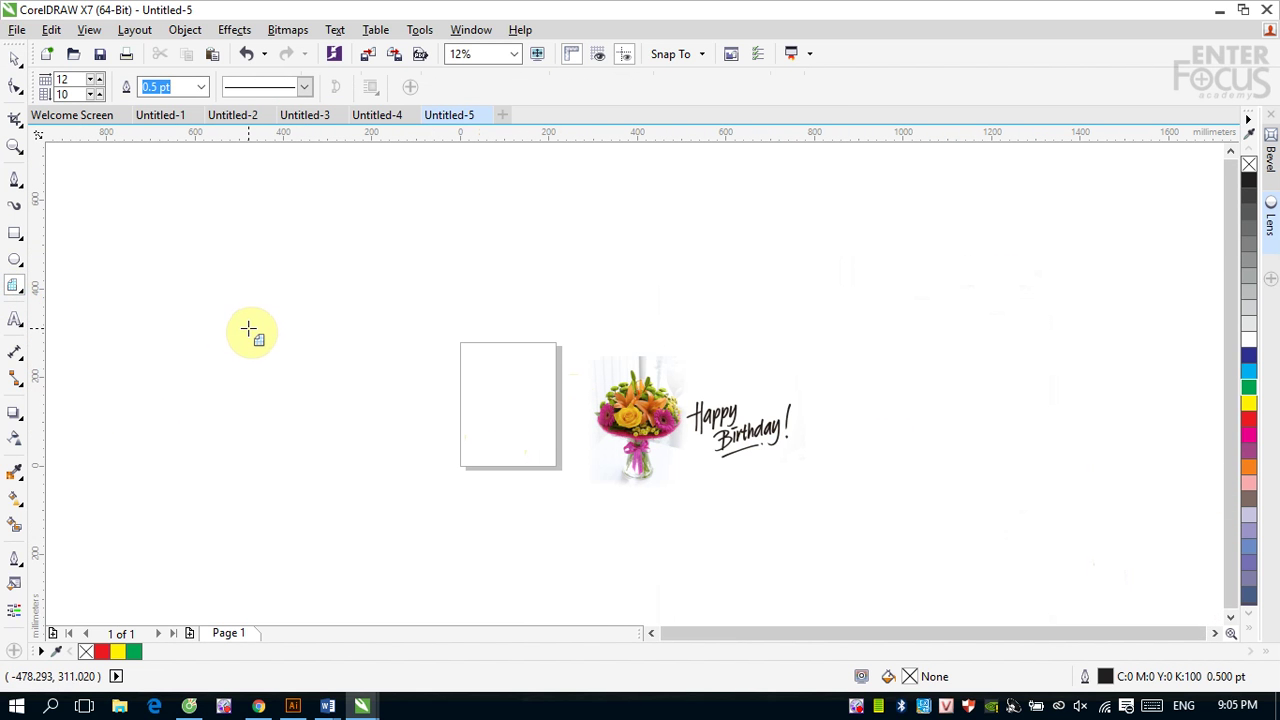
left_click(15, 318)
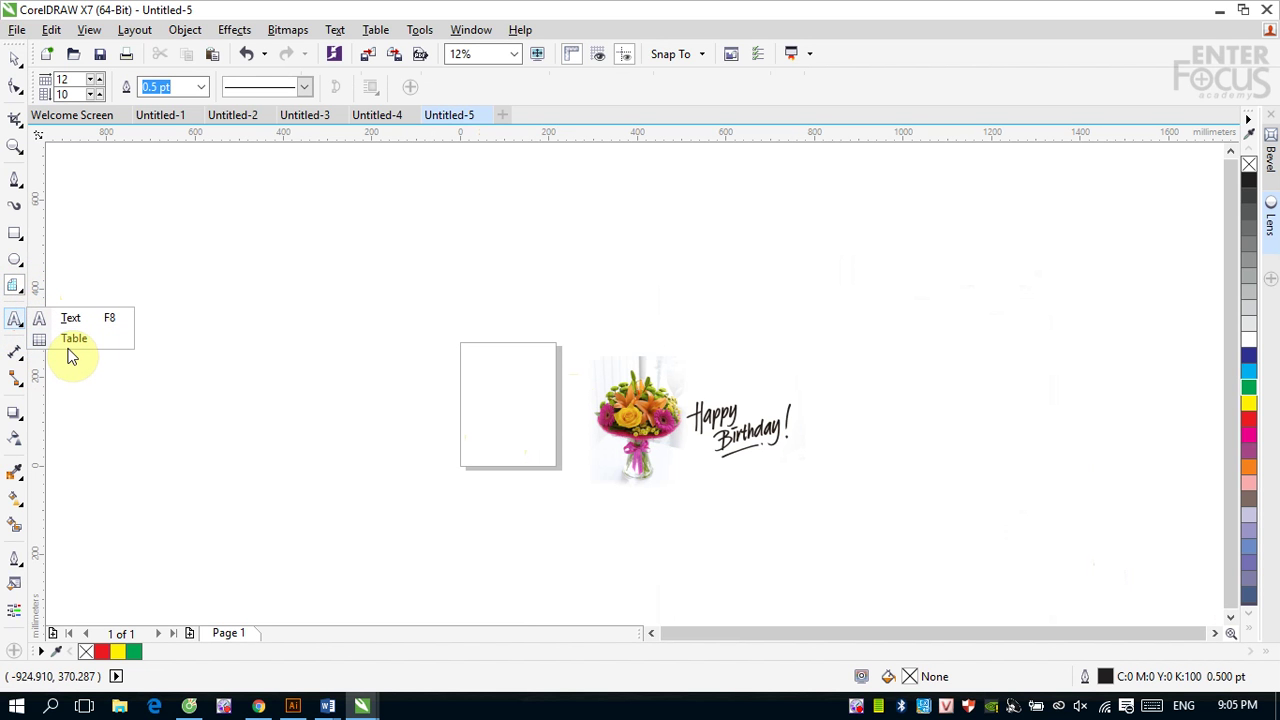
left_click(14, 57)
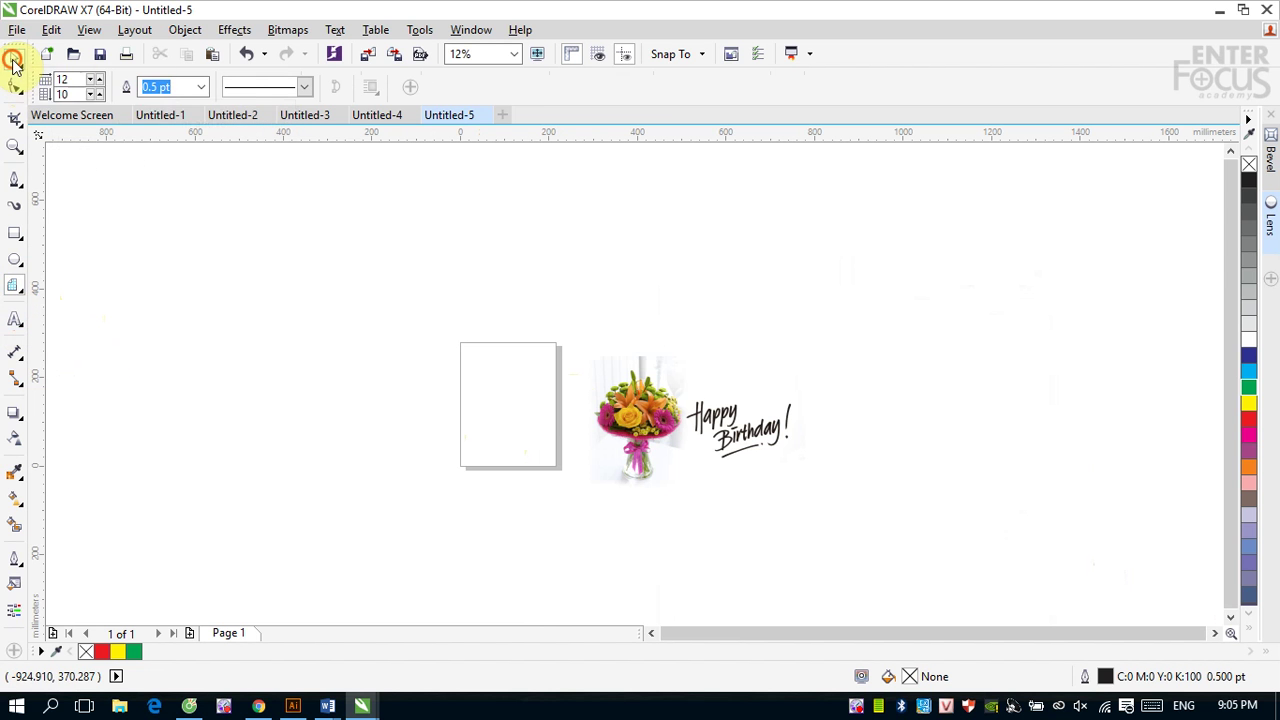
- Delete the birthday picture and the red rectangle beside the page
left_click(664, 388)
key("Delete")
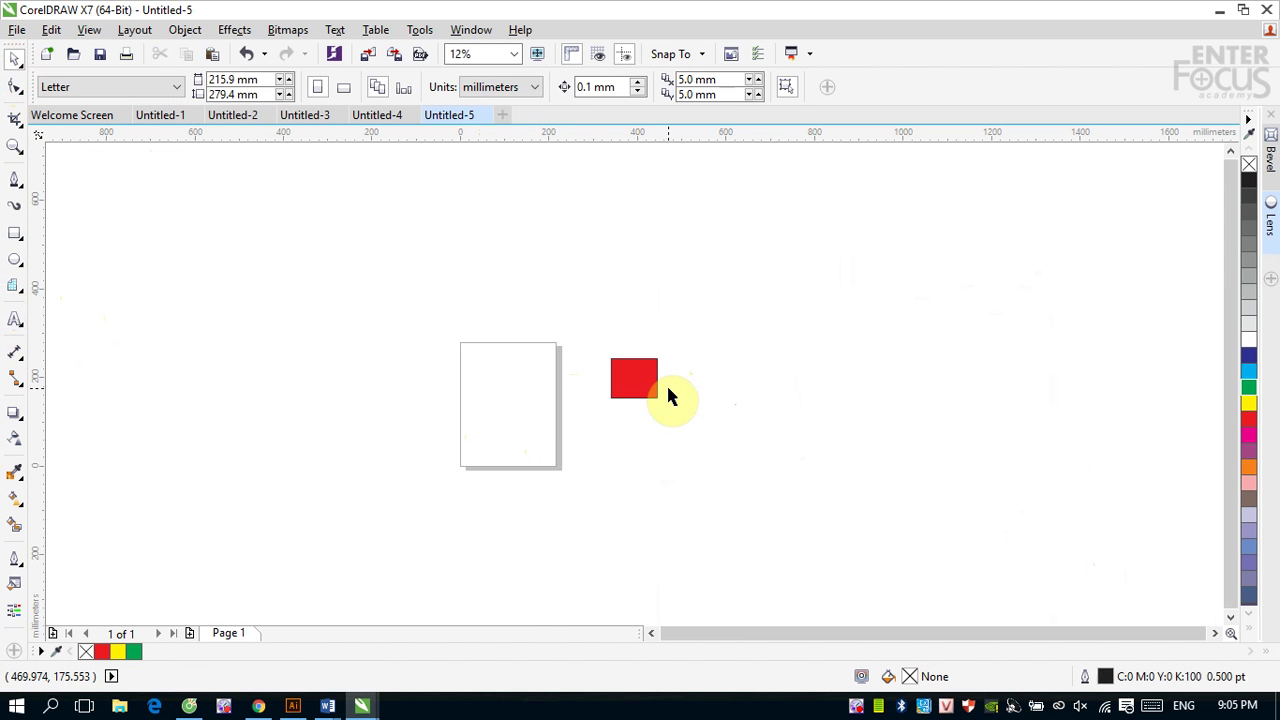
left_click(623, 396)
key("Delete")
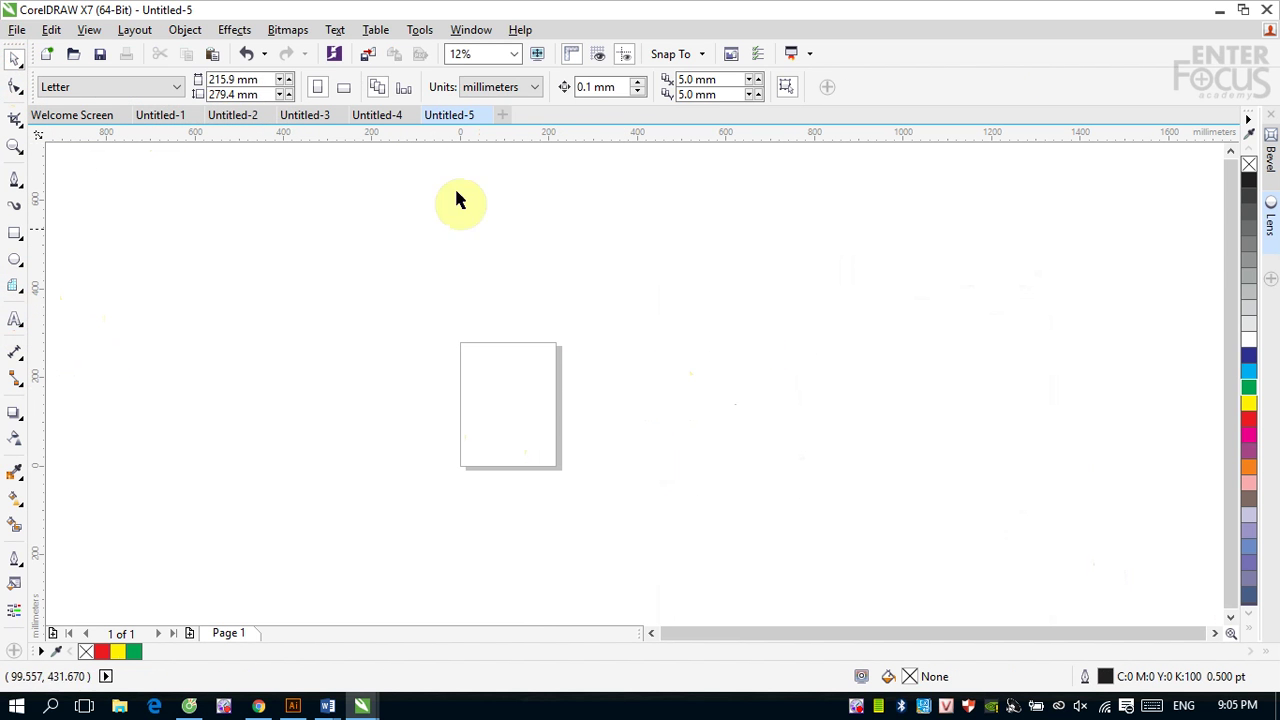
left_click(361, 54)
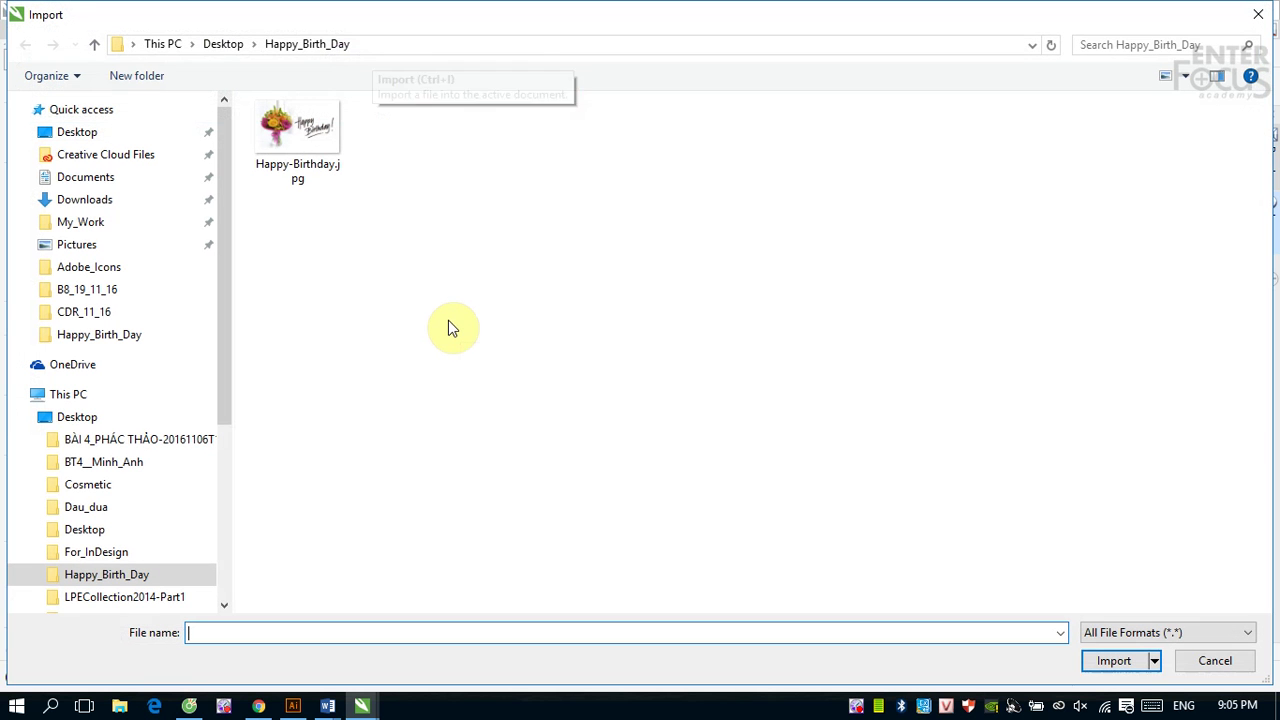
left_click(220, 44)
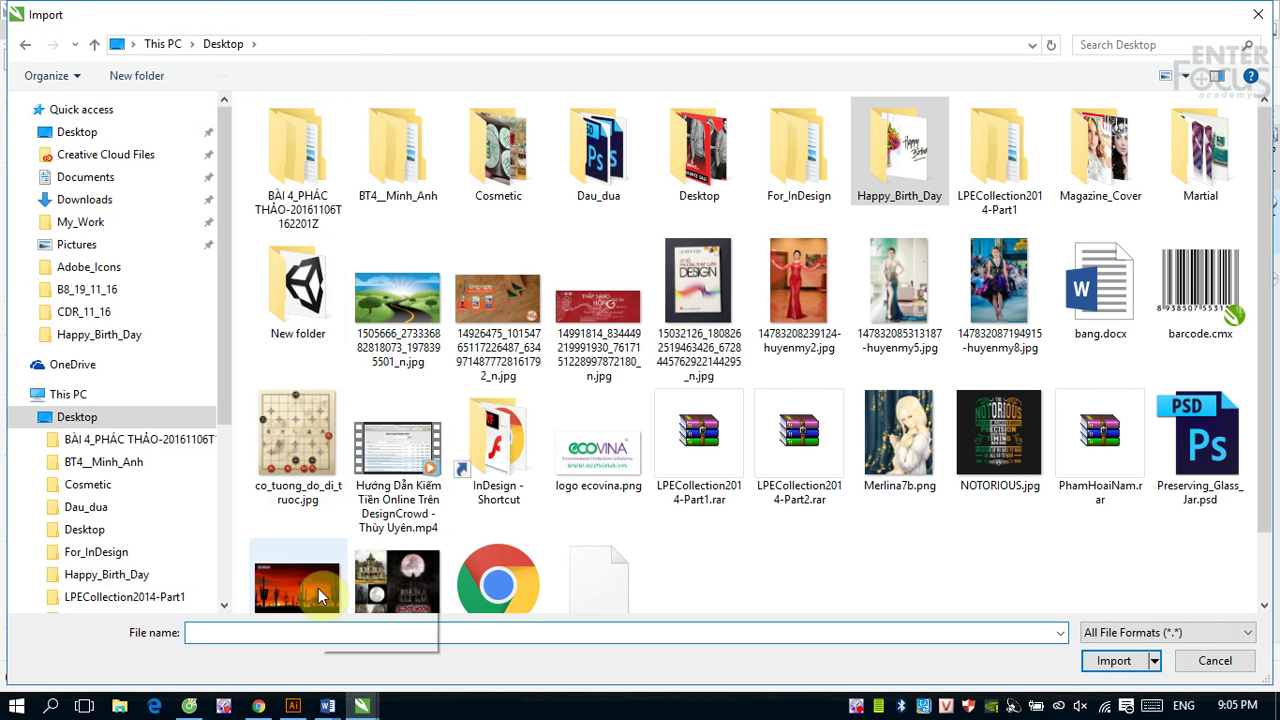
left_click(317, 596)
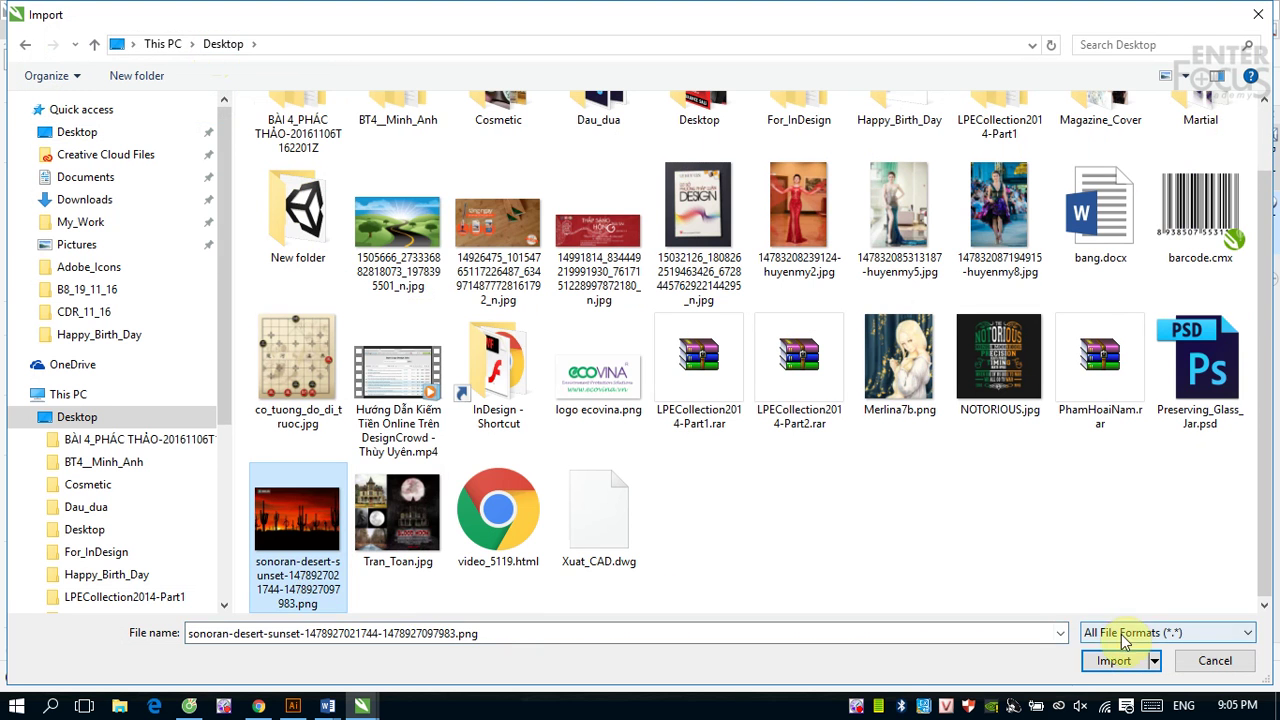
left_click(1113, 662)
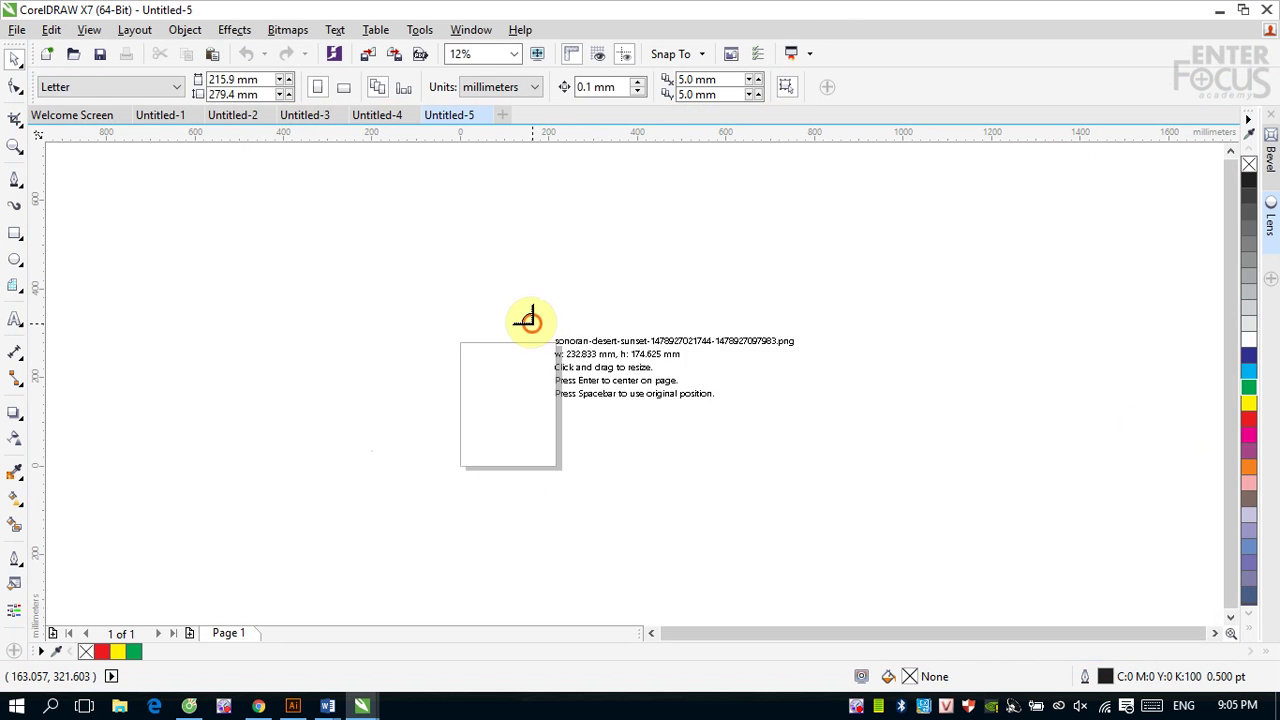
left_click(532, 325)
key("z")
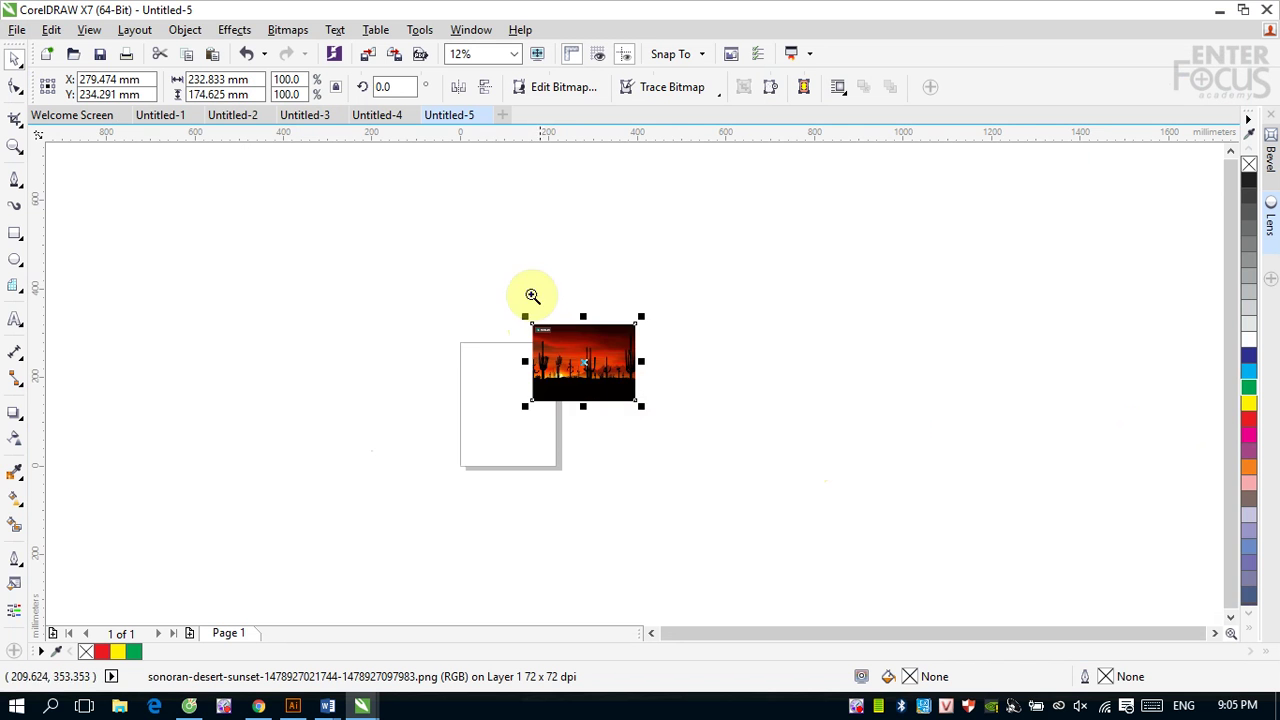
left_click_drag(487, 281, 800, 440)
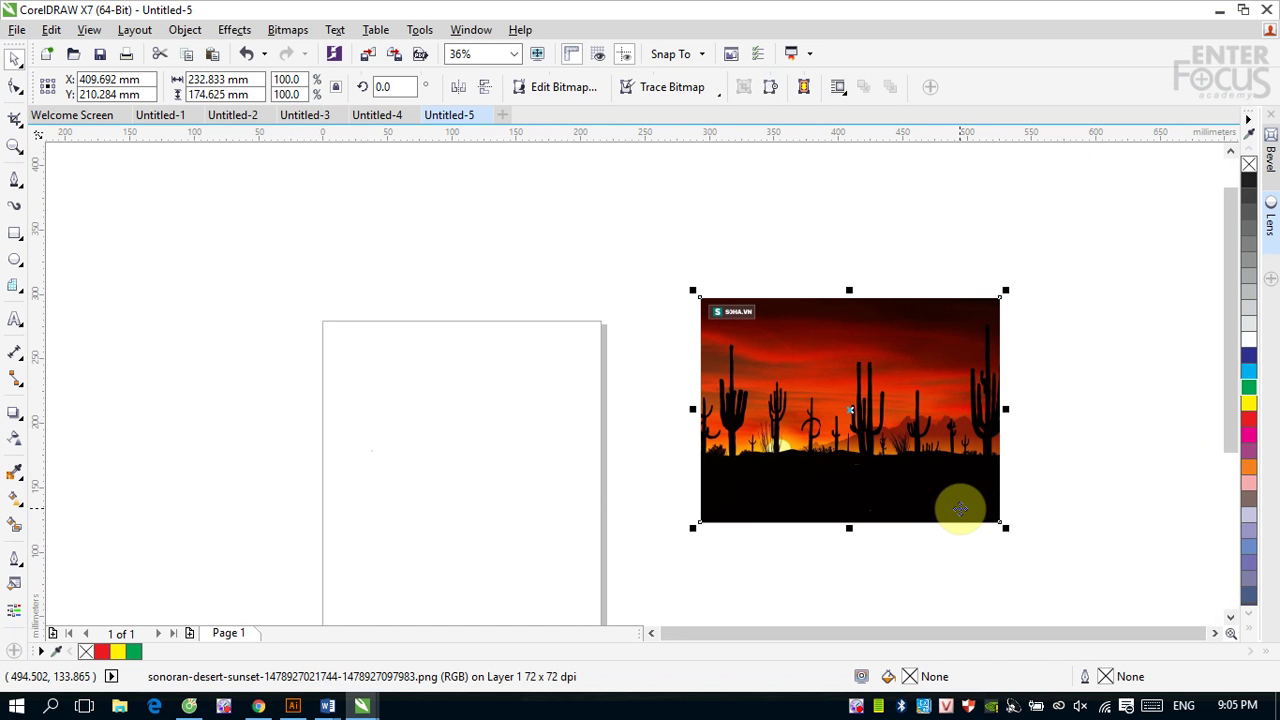
- Draw a Graph Paper grid of 12 columns and 10 rows covering the desert sunset picture from corner to corner
left_click(12, 288)
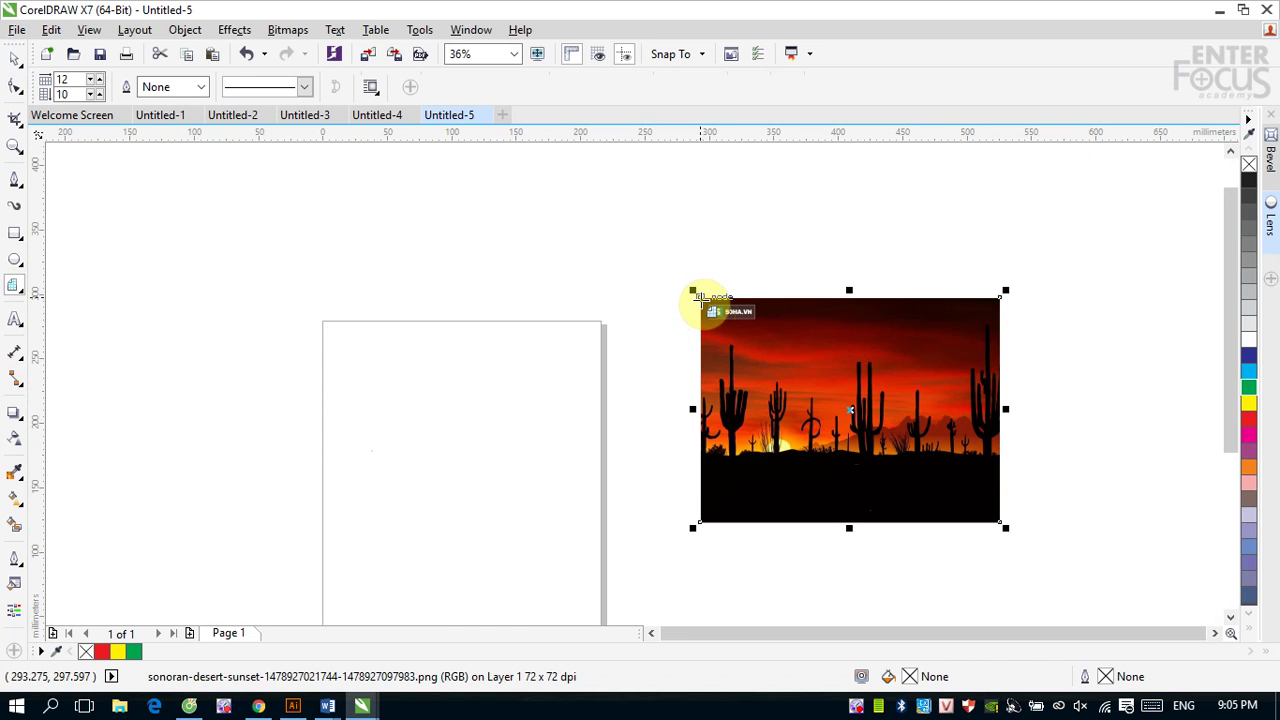
left_click_drag(700, 298, 998, 521)
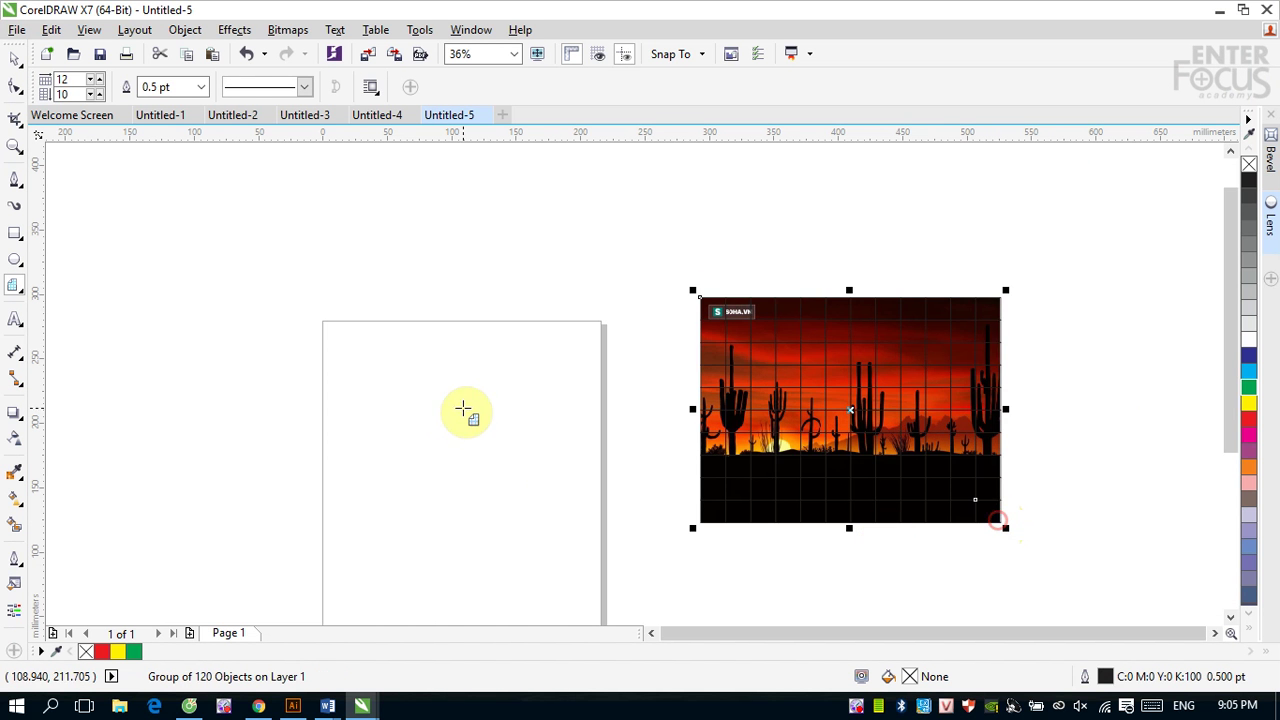
left_click(14, 58)
left_click(455, 303)
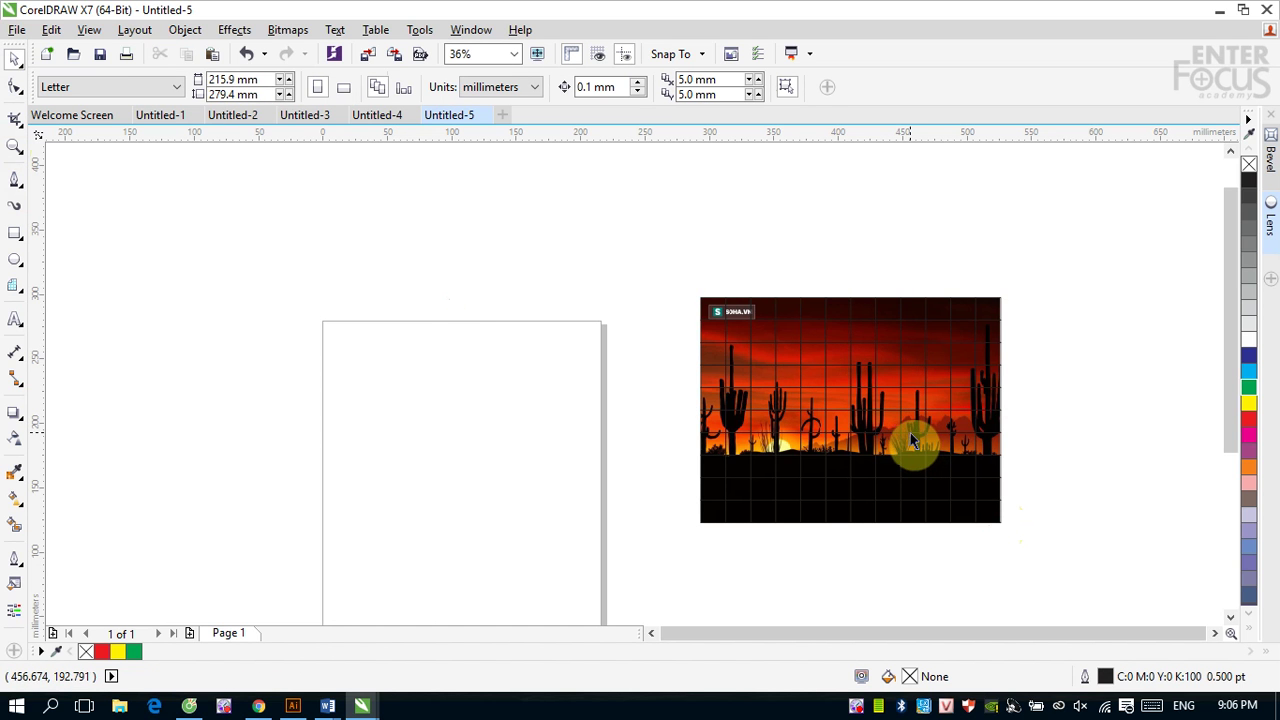
- Move the Graph Paper grid off the picture, PowerClip the desert sunset picture inside it and fit the contents proportionally
left_click_drag(899, 432, 655, 440)
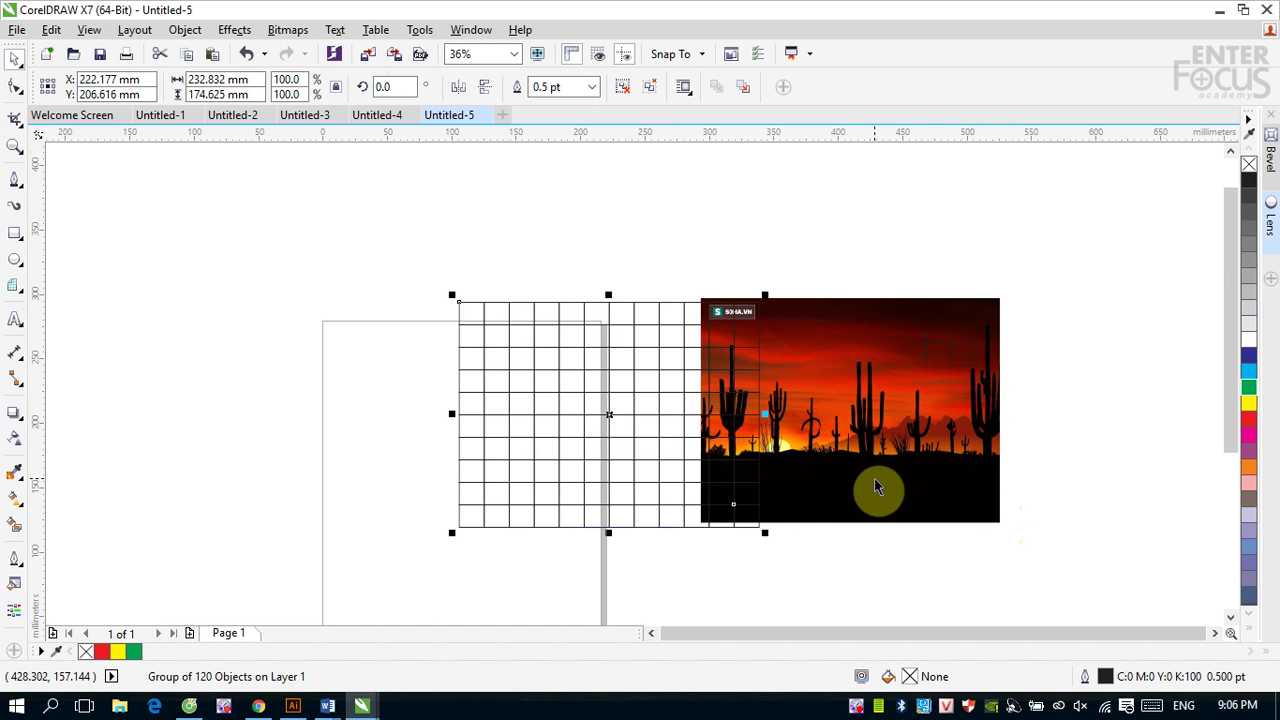
left_click_drag(871, 468, 645, 442)
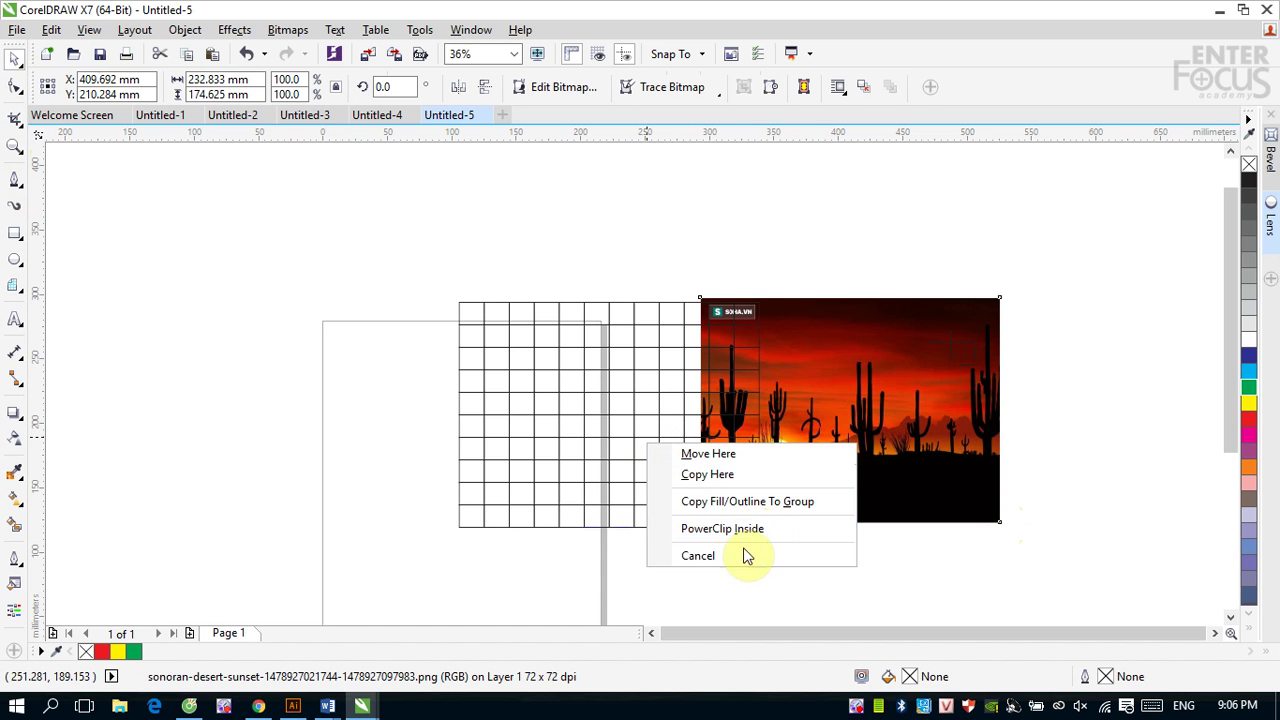
left_click(741, 538)
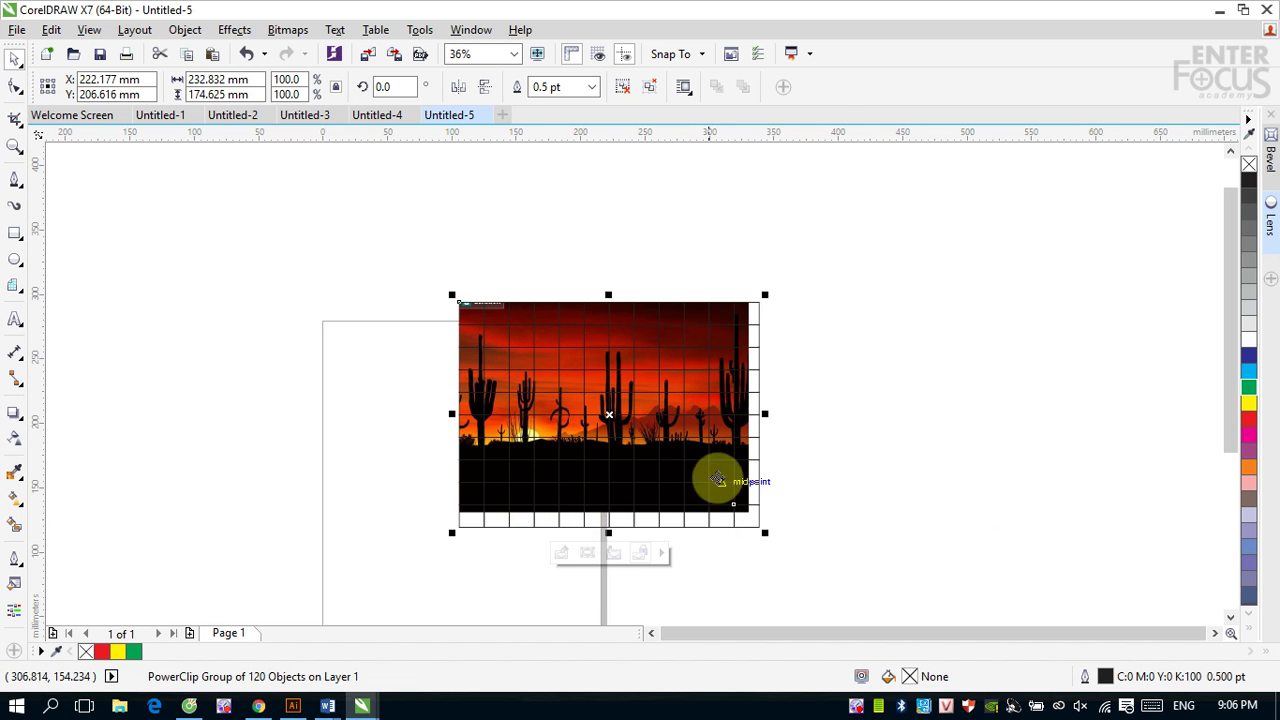
left_click(661, 553)
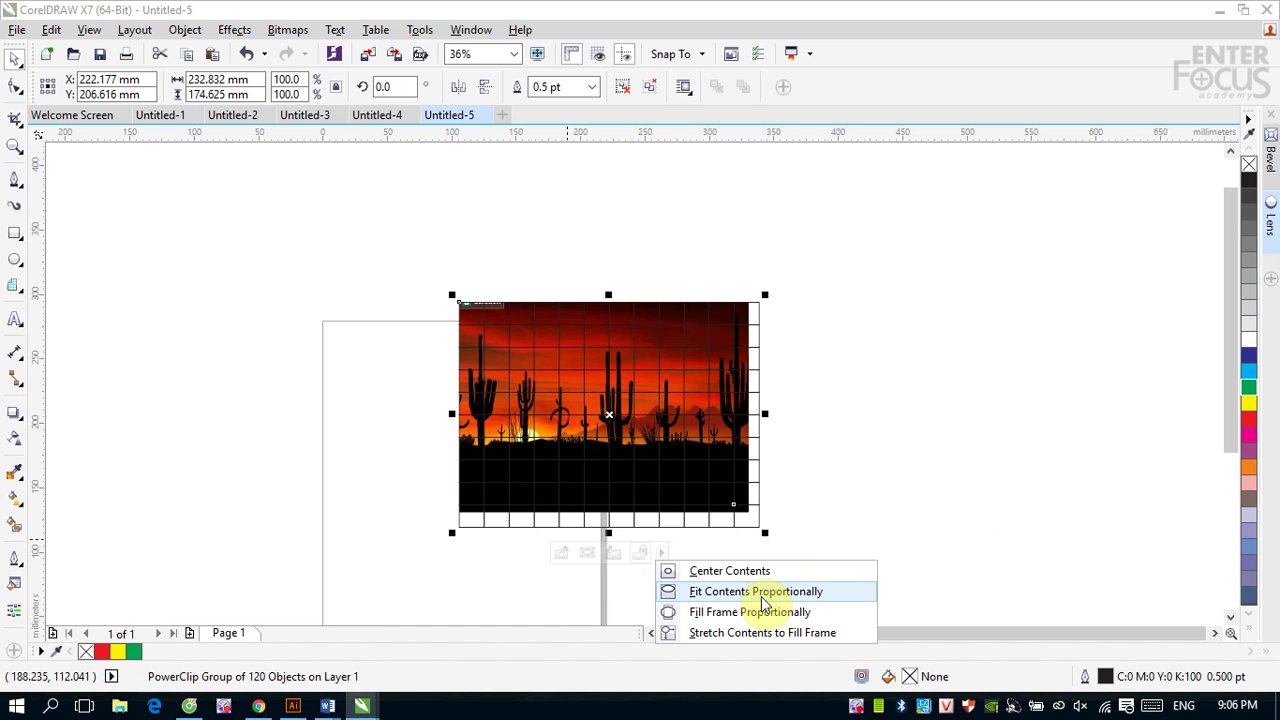
left_click(763, 592)
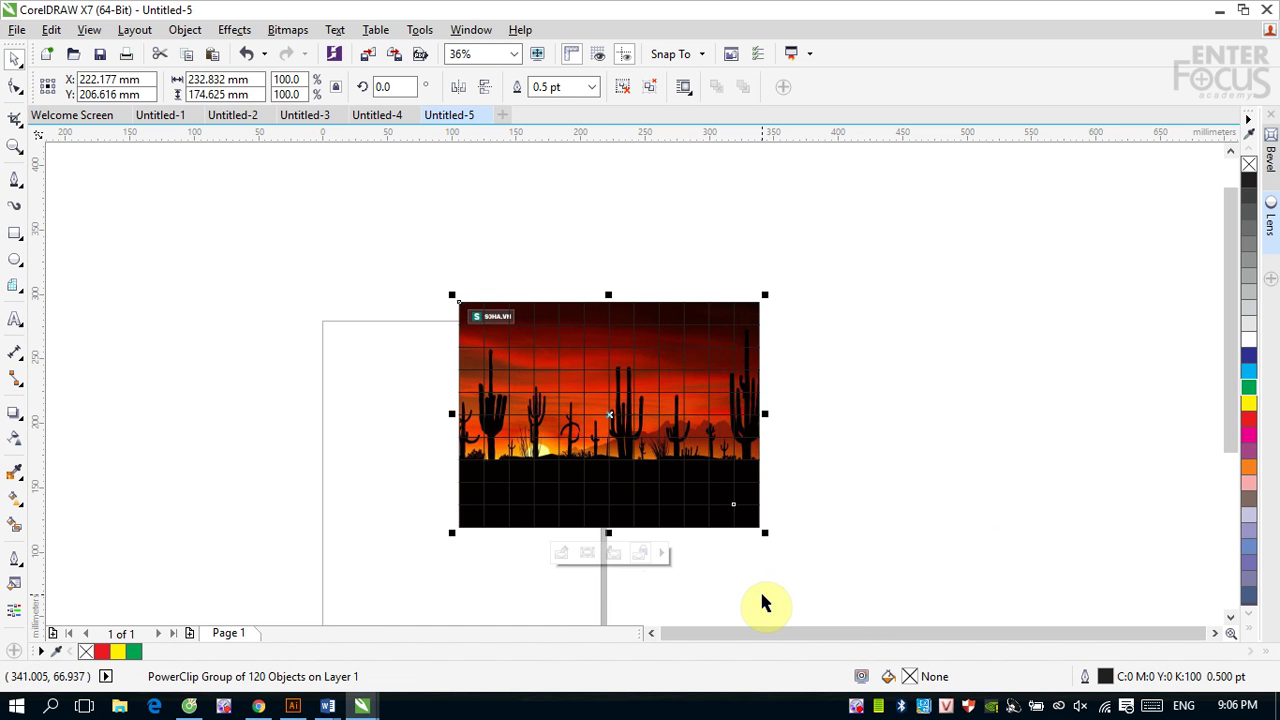
left_click(906, 392)
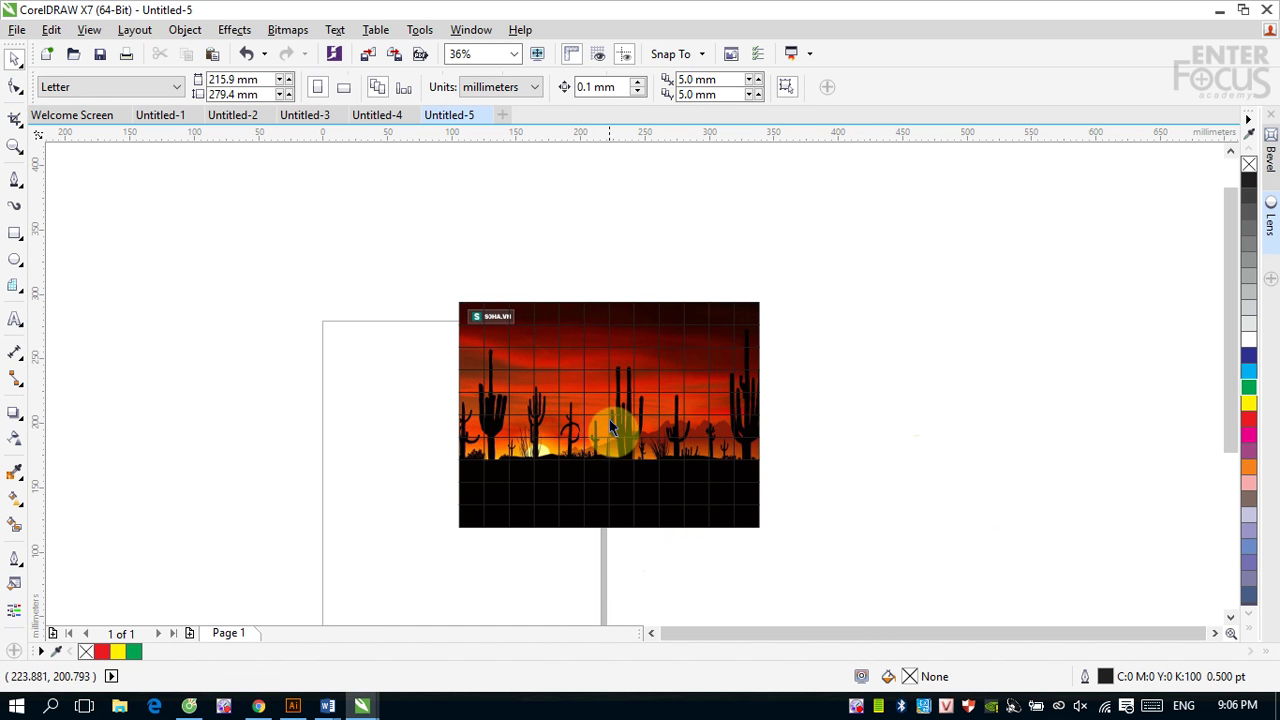
- Move the clipped grid to about X 309 mm, Y 276 mm and ungroup it into separate cells
left_click(586, 449)
left_click_drag(586, 449, 718, 347)
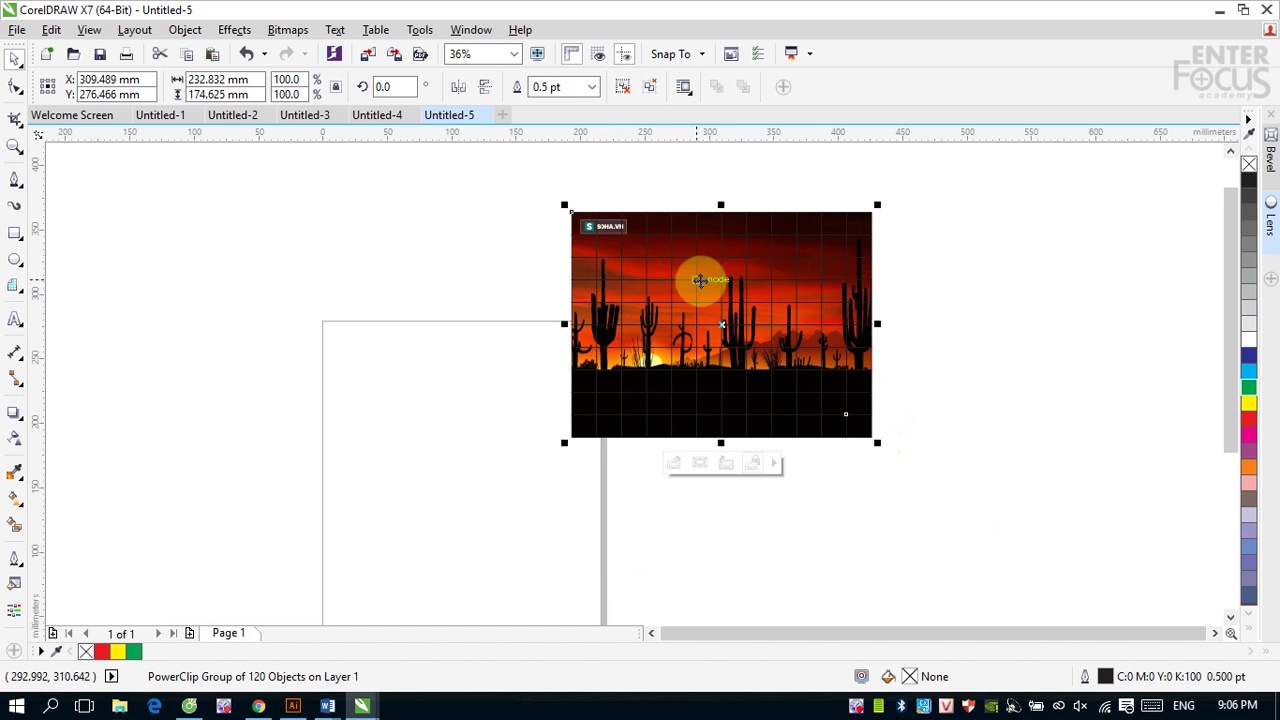
left_click(626, 92)
left_click(1051, 291)
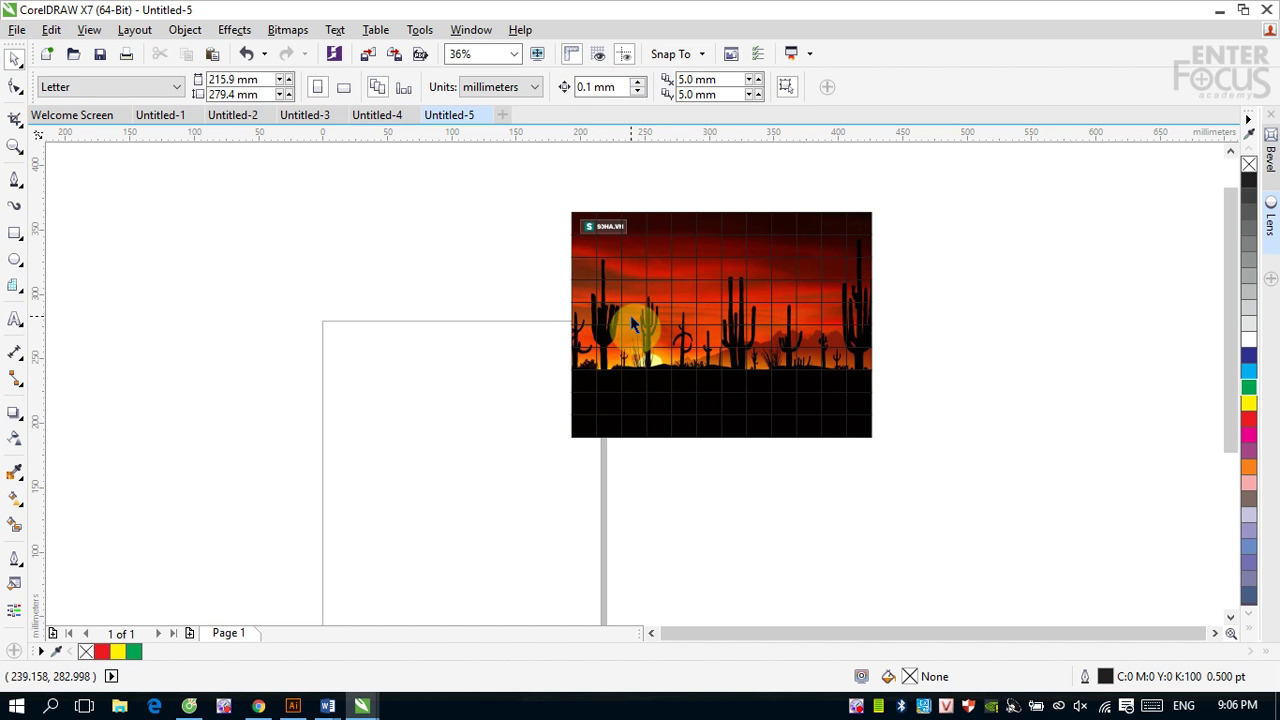
- Pull three individual picture cells out of the grid and place them apart from each other over the page
left_click_drag(632, 322, 478, 324)
left_click_drag(593, 318, 505, 385)
left_click_drag(586, 365, 505, 448)
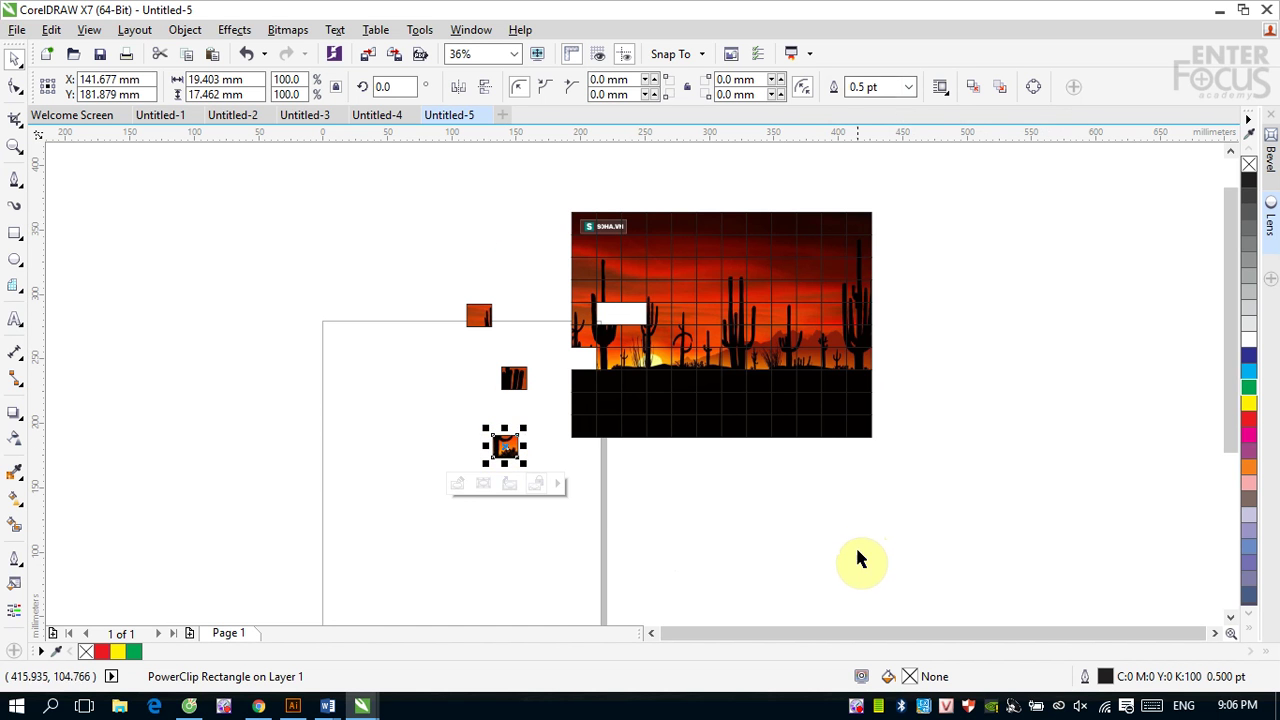
- Extract the contents of the lowest loose cell and move the extracted picture to about X 613 mm, Y 161 mm
left_click(508, 485)
left_click(508, 504)
left_click_drag(634, 503, 1108, 563)
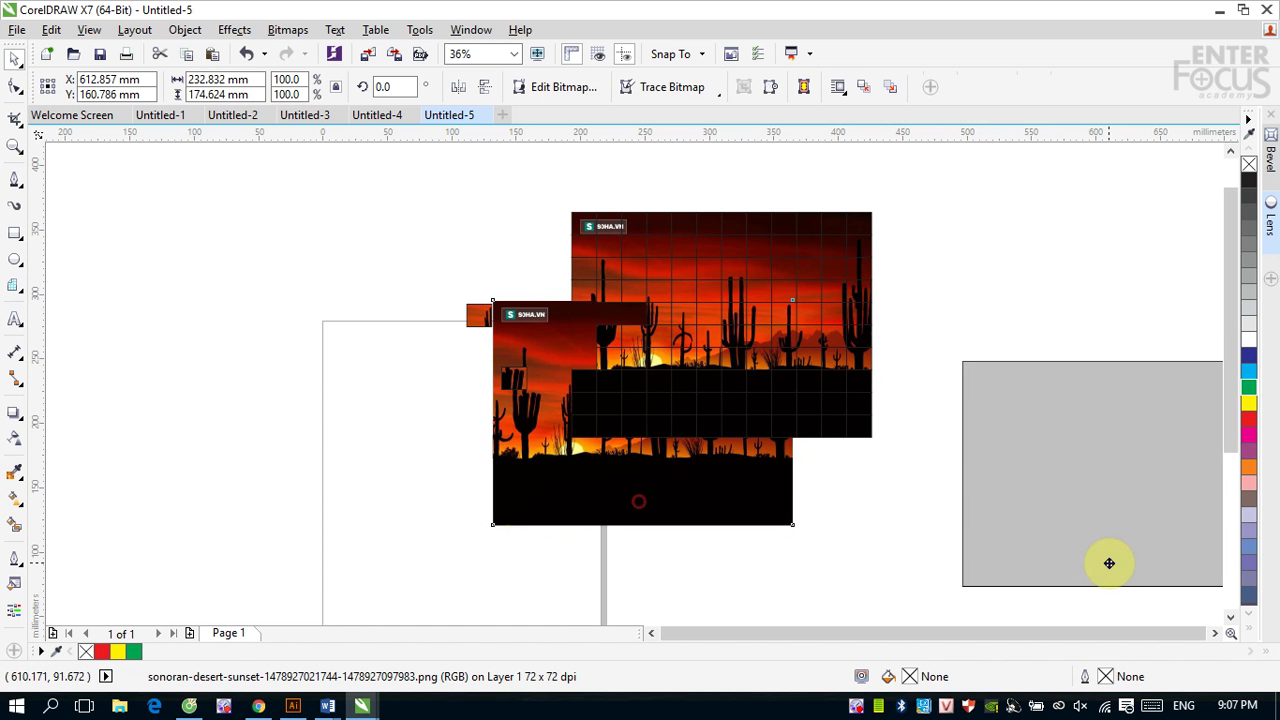
- Move the second loose cell beyond the page's left edge and extract the full picture from it
left_click_drag(512, 388, 304, 405)
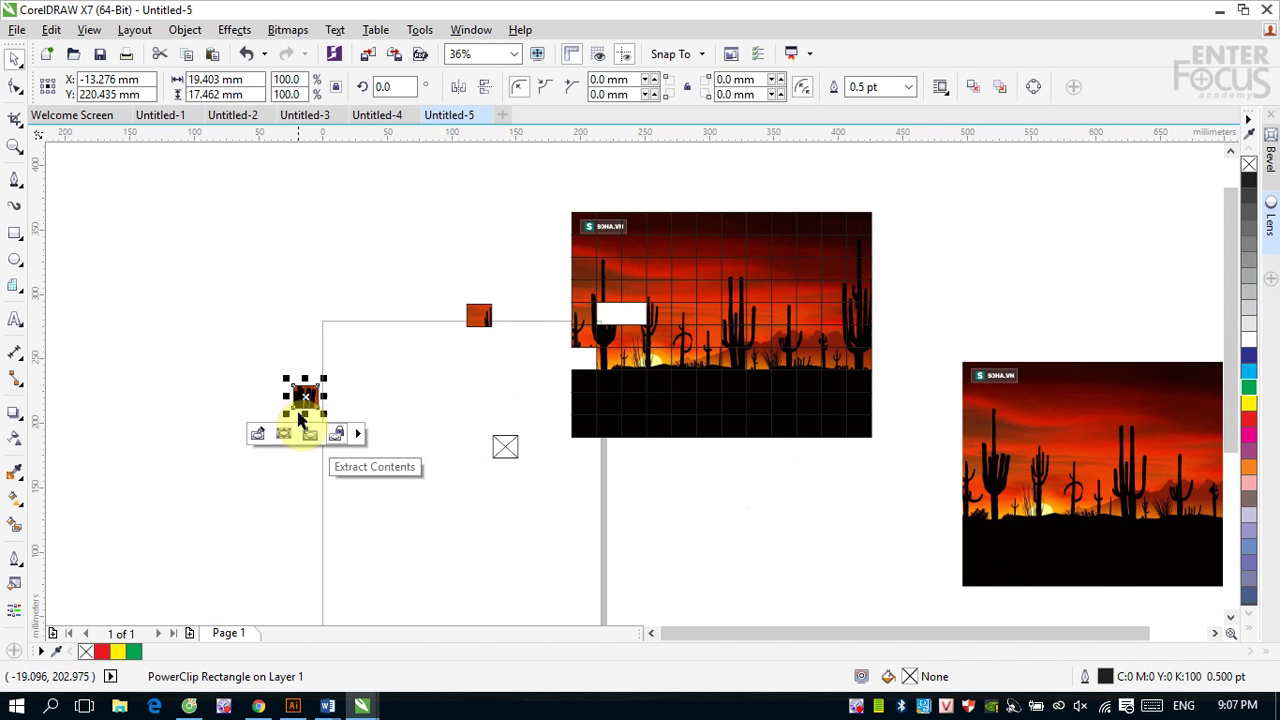
left_click(308, 445)
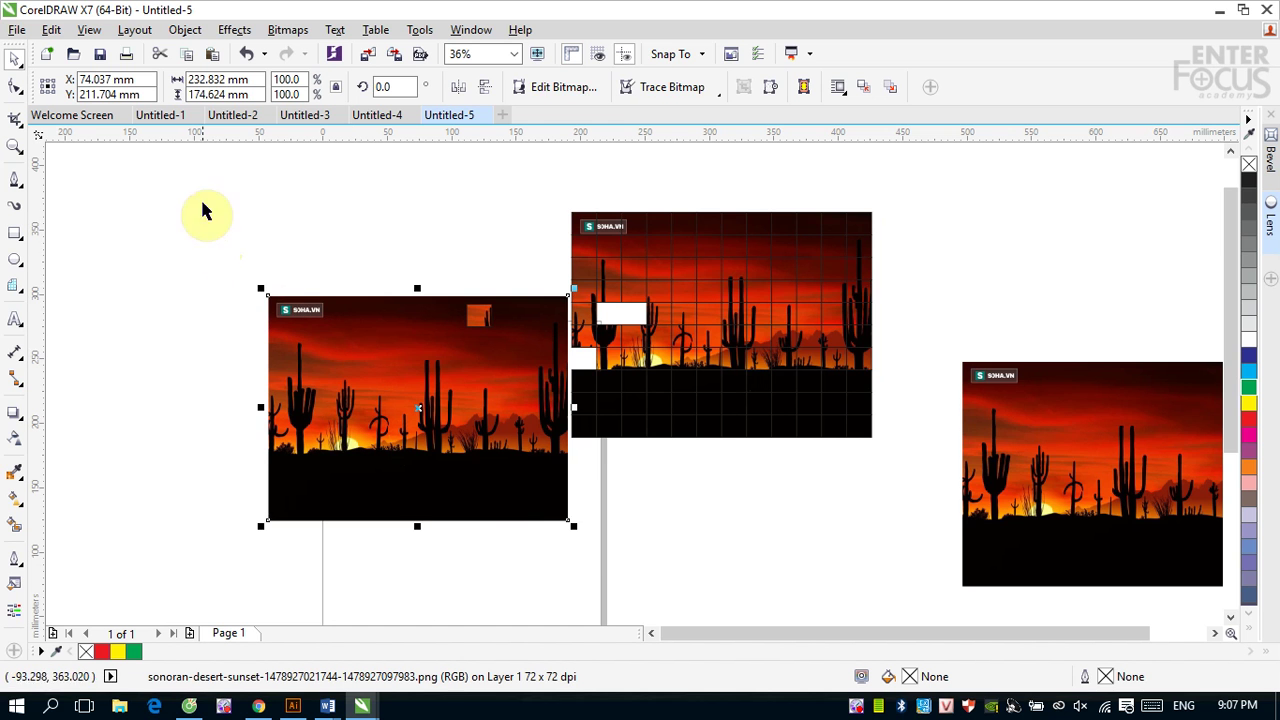
left_click_drag(200, 200, 451, 471)
left_click_drag(303, 400, 735, 305)
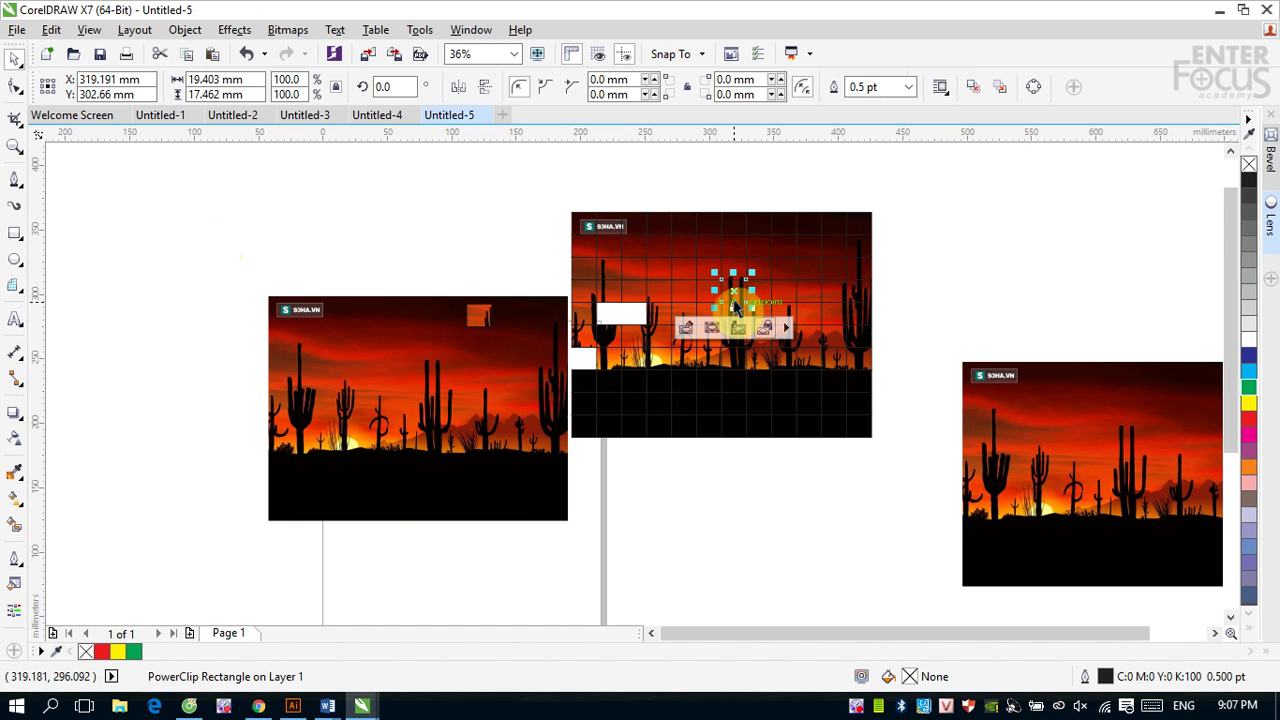
- Delete the remaining grid of clipped cells and the extracted picture lying farthest from the page
left_click_drag(551, 171, 900, 500)
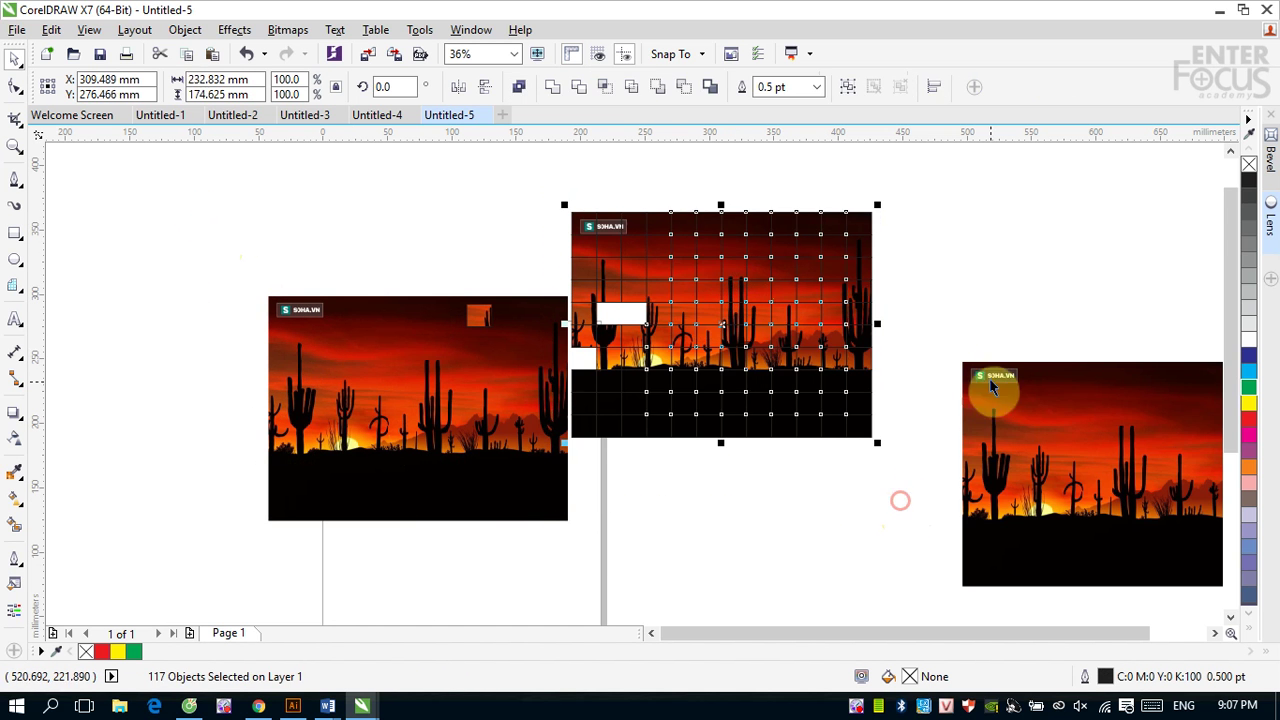
key("Delete")
left_click(1051, 502)
key("Delete")
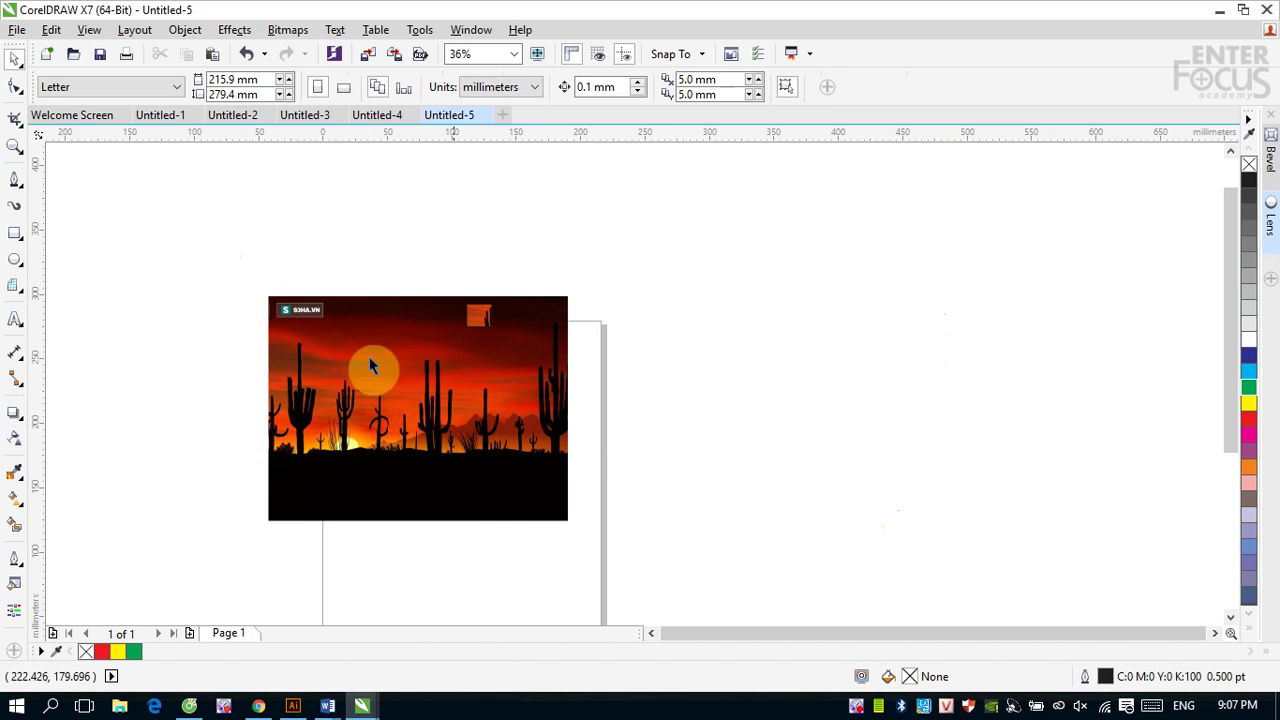
- Move the remaining desert picture beside the page to about X 433 mm, Y 220 mm and delete the three loose cells
left_click_drag(369, 366, 832, 356)
left_click_drag(379, 263, 620, 397)
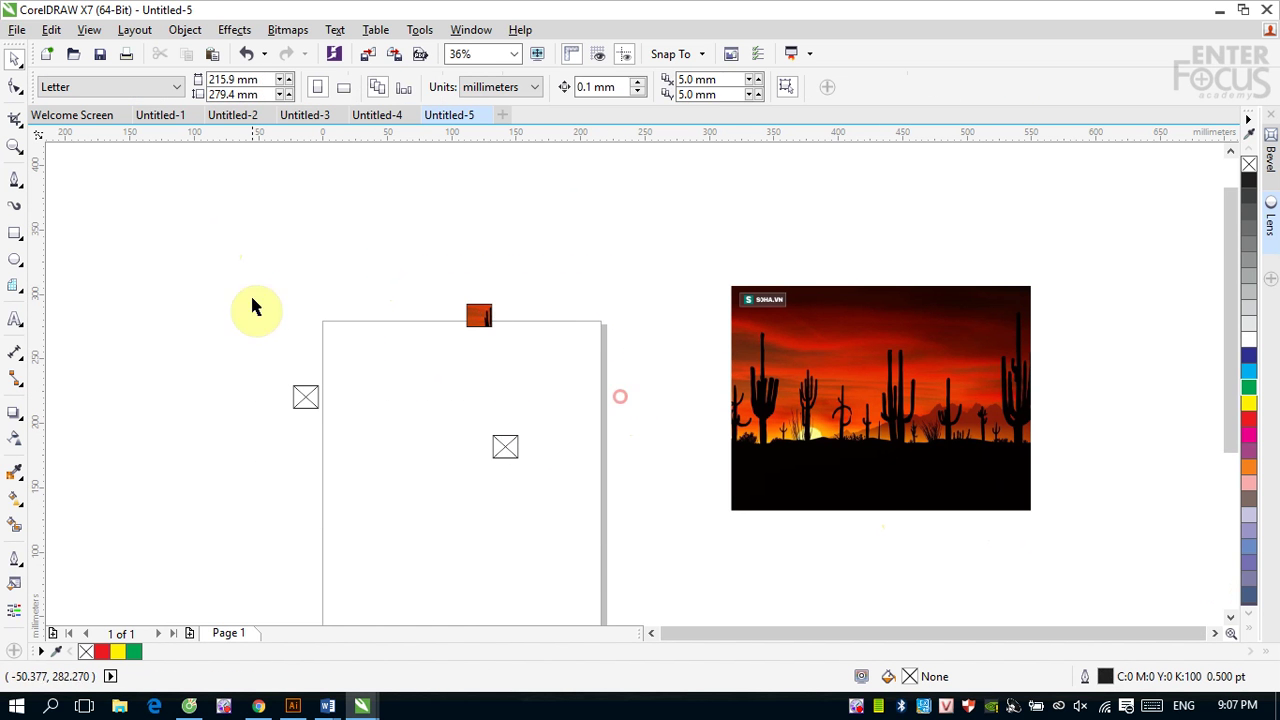
left_click_drag(269, 283, 651, 571)
key("Delete")
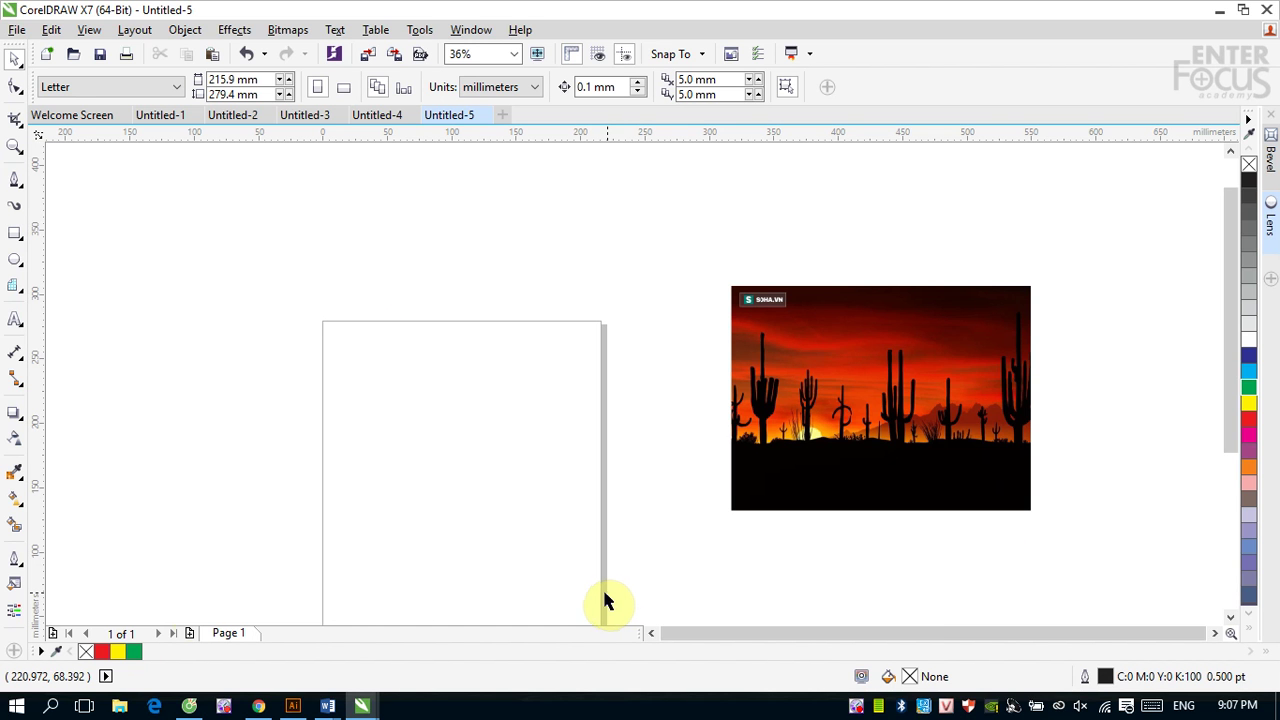
- Draw a table of 3 rows and 4 columns, about 161.5 by 128.8 mm, on the page
left_click(15, 292)
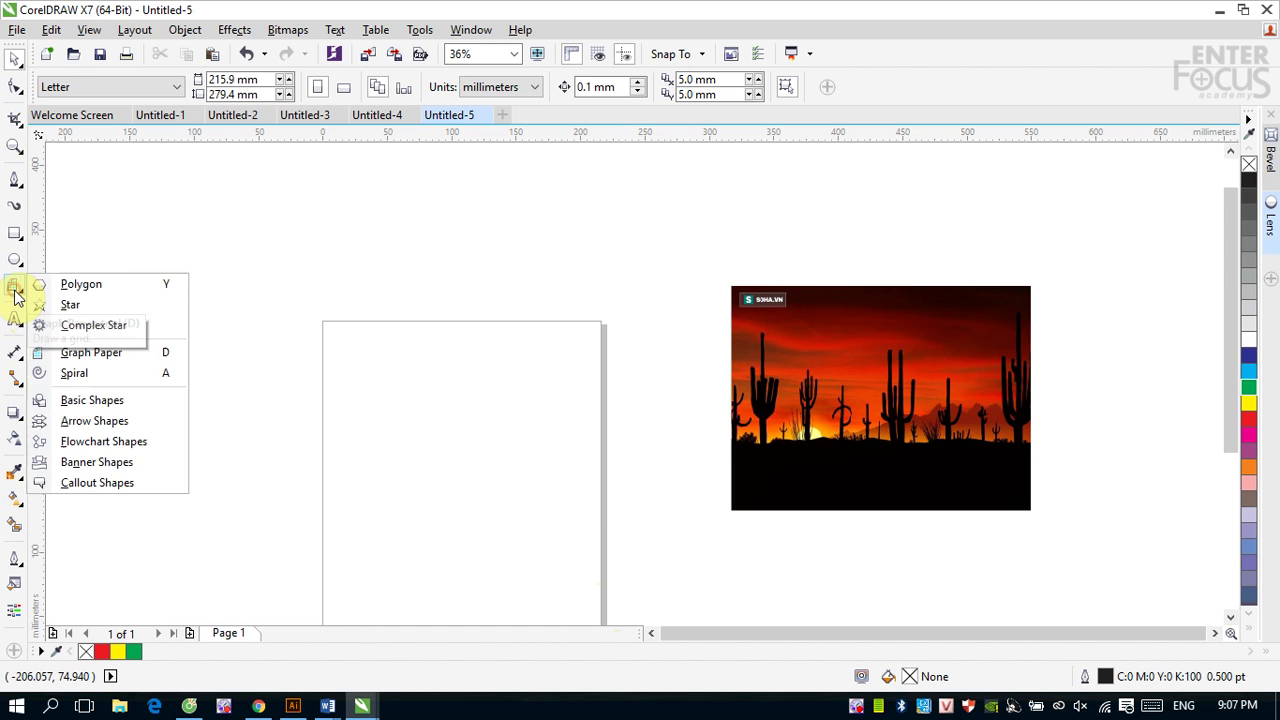
left_click(13, 319)
left_click(56, 346)
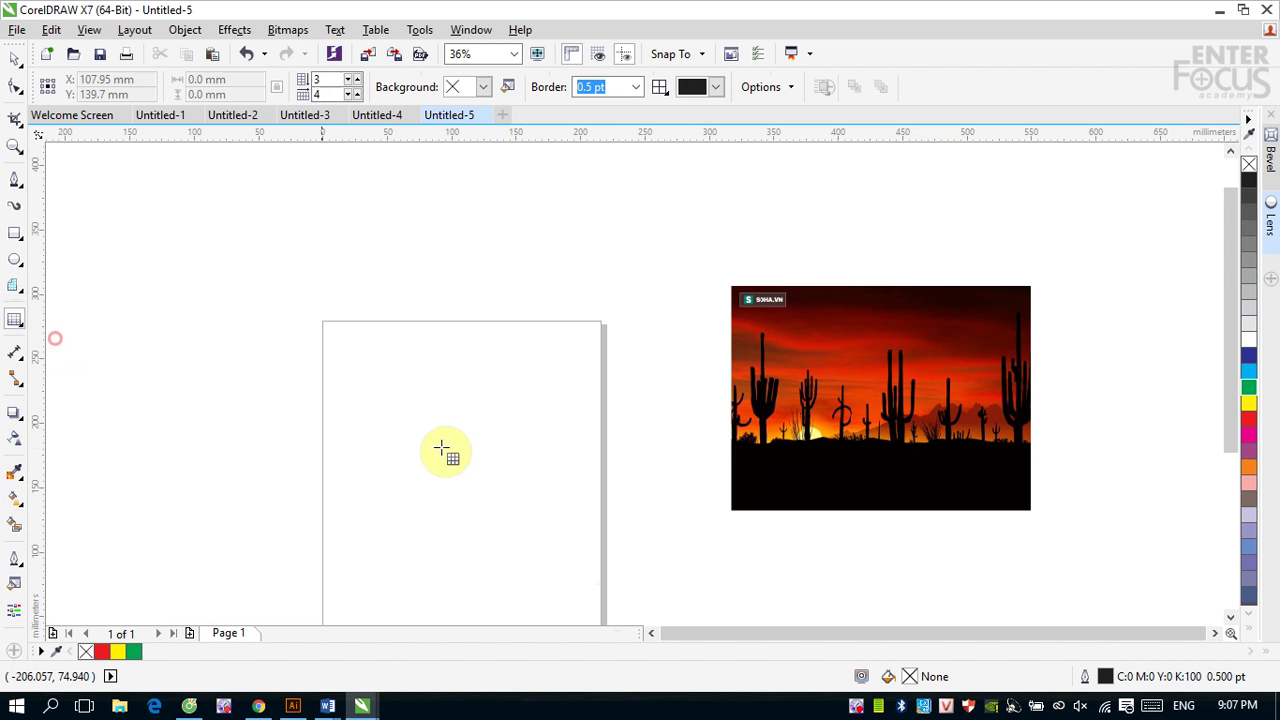
left_click_drag(363, 387, 571, 552)
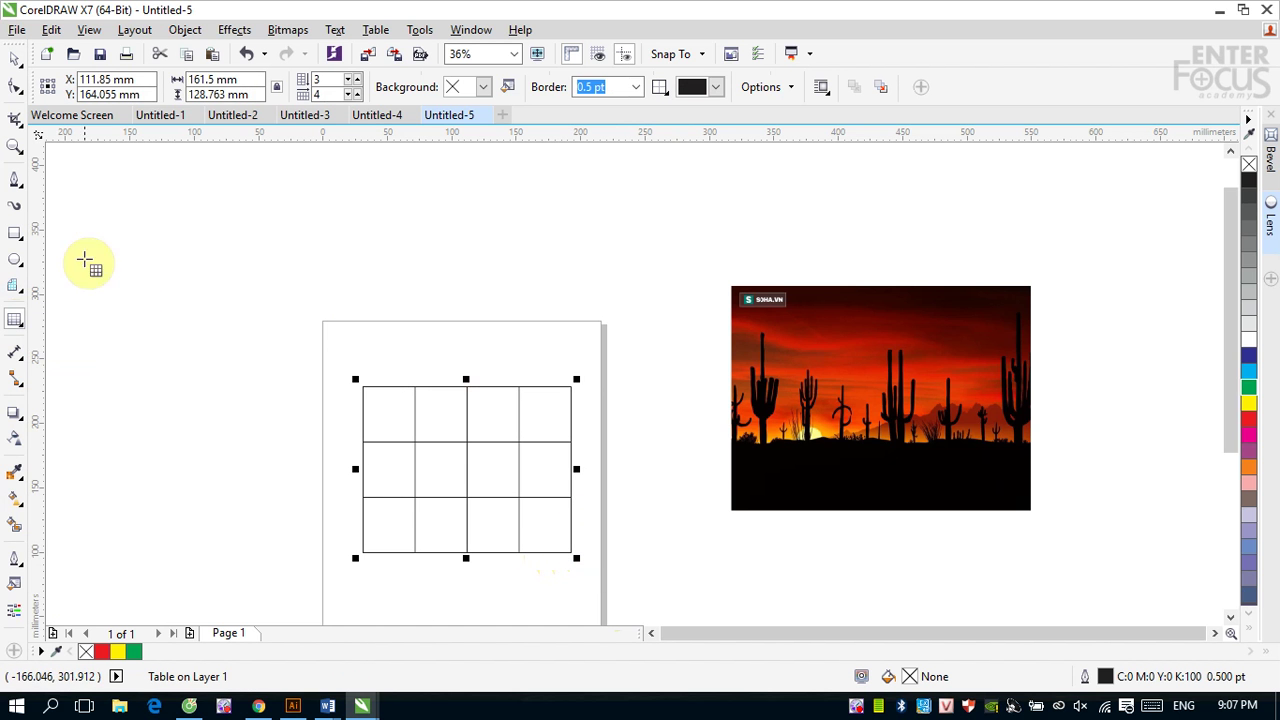
left_click(15, 58)
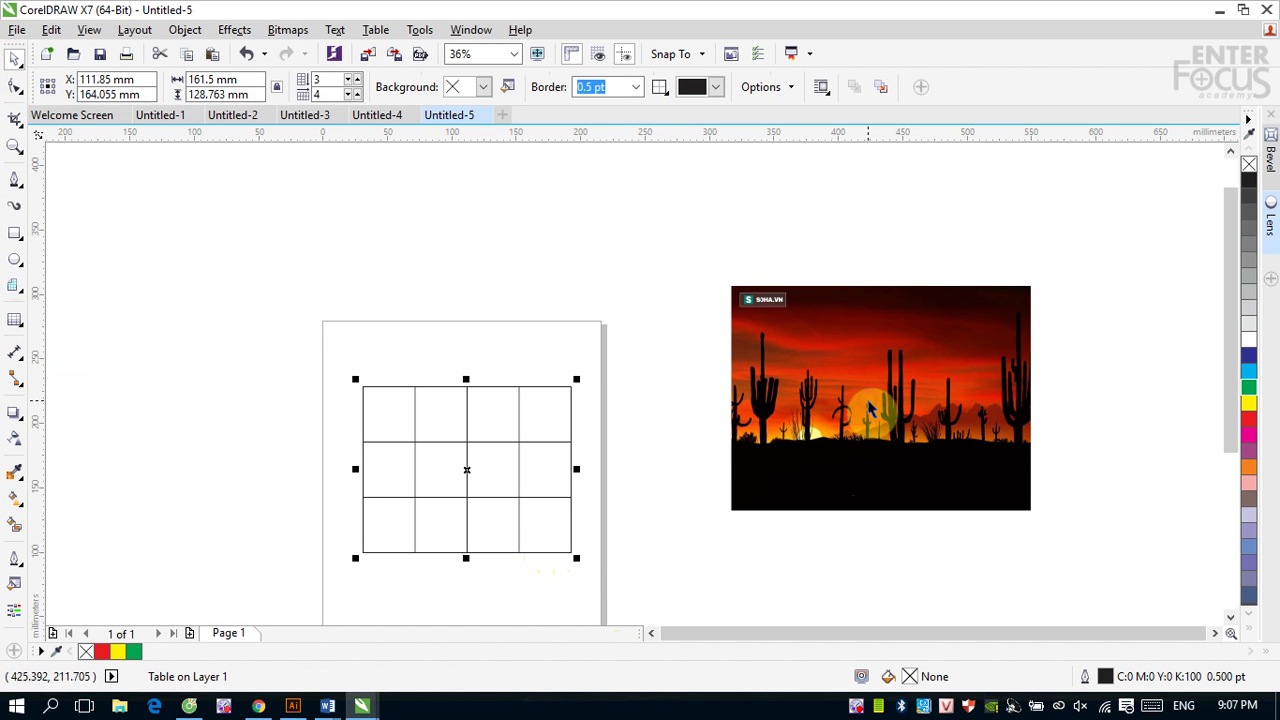
- Try to PowerClip the desert sunset picture inside the table
left_click(858, 455)
right_click(826, 425)
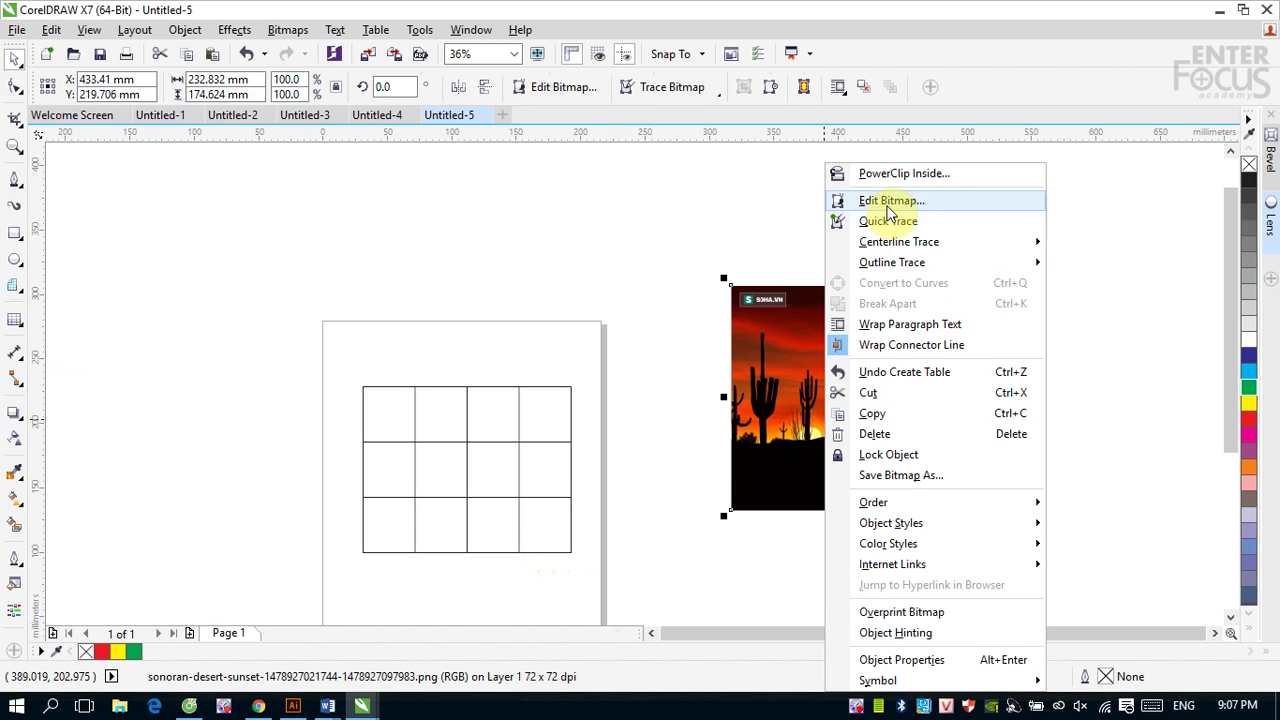
left_click(893, 173)
left_click(442, 442)
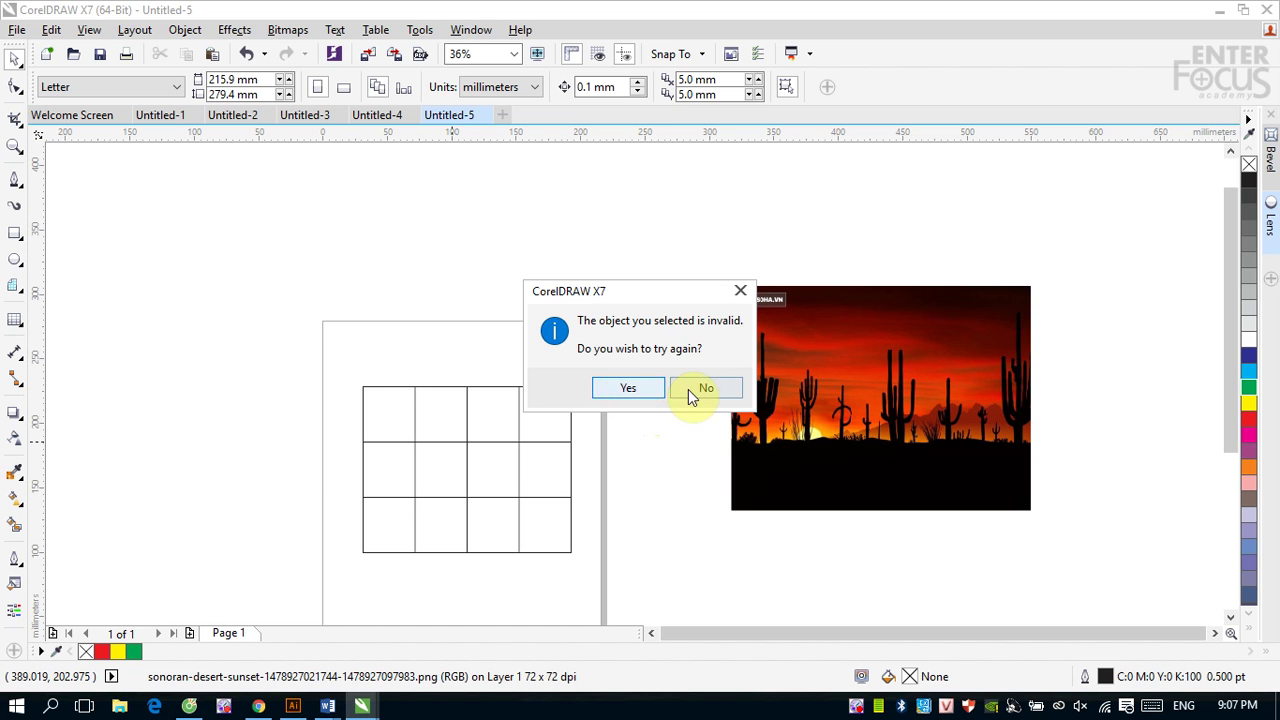
left_click(692, 388)
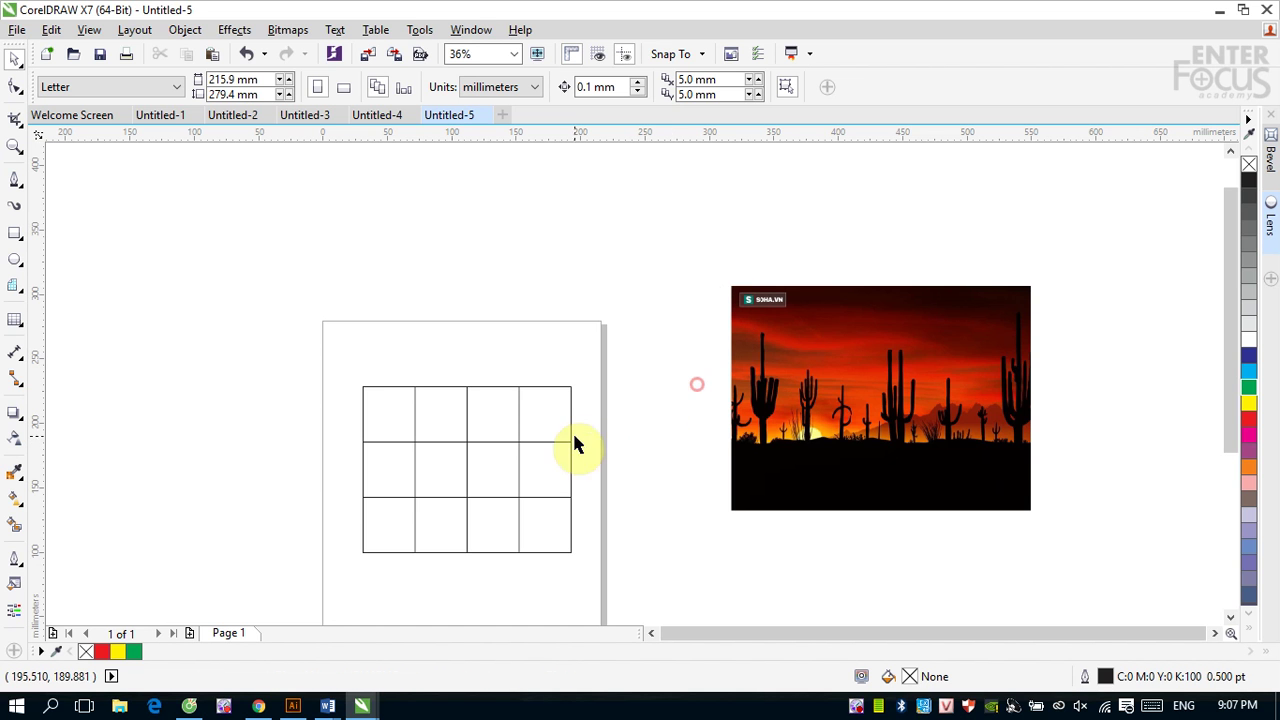
- Give the table a yellow background
left_click(512, 452)
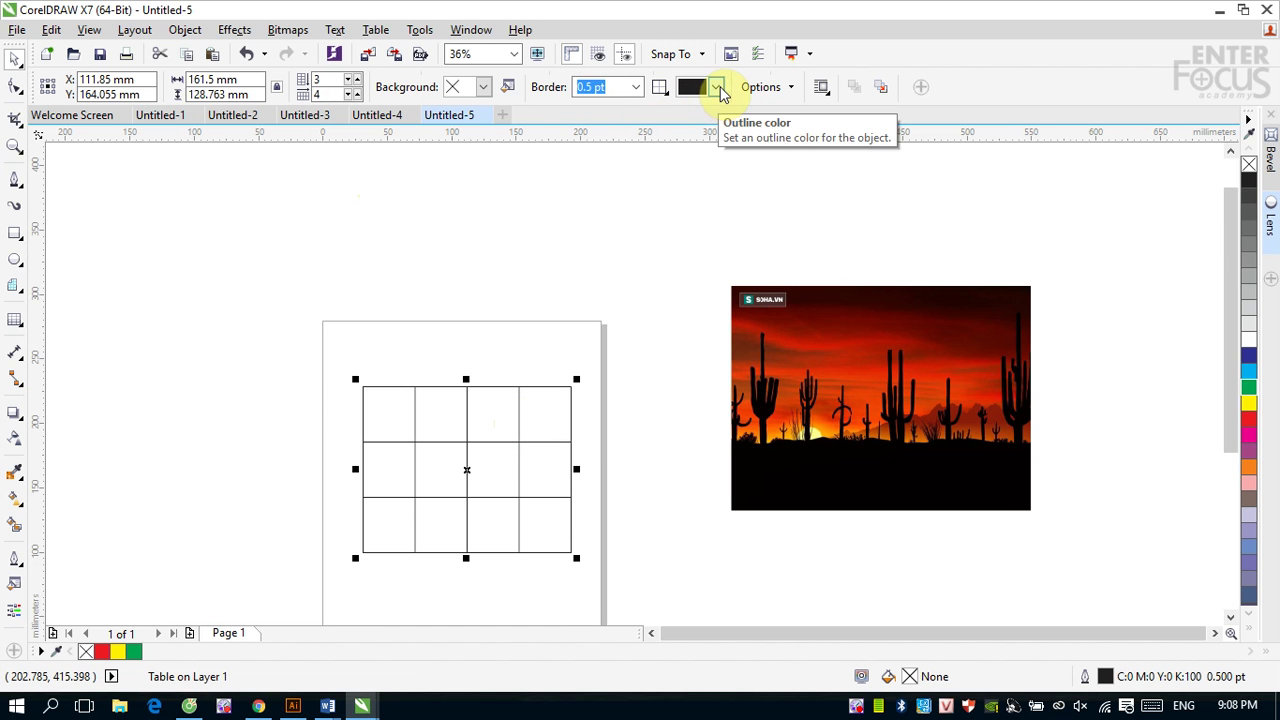
left_click(490, 88)
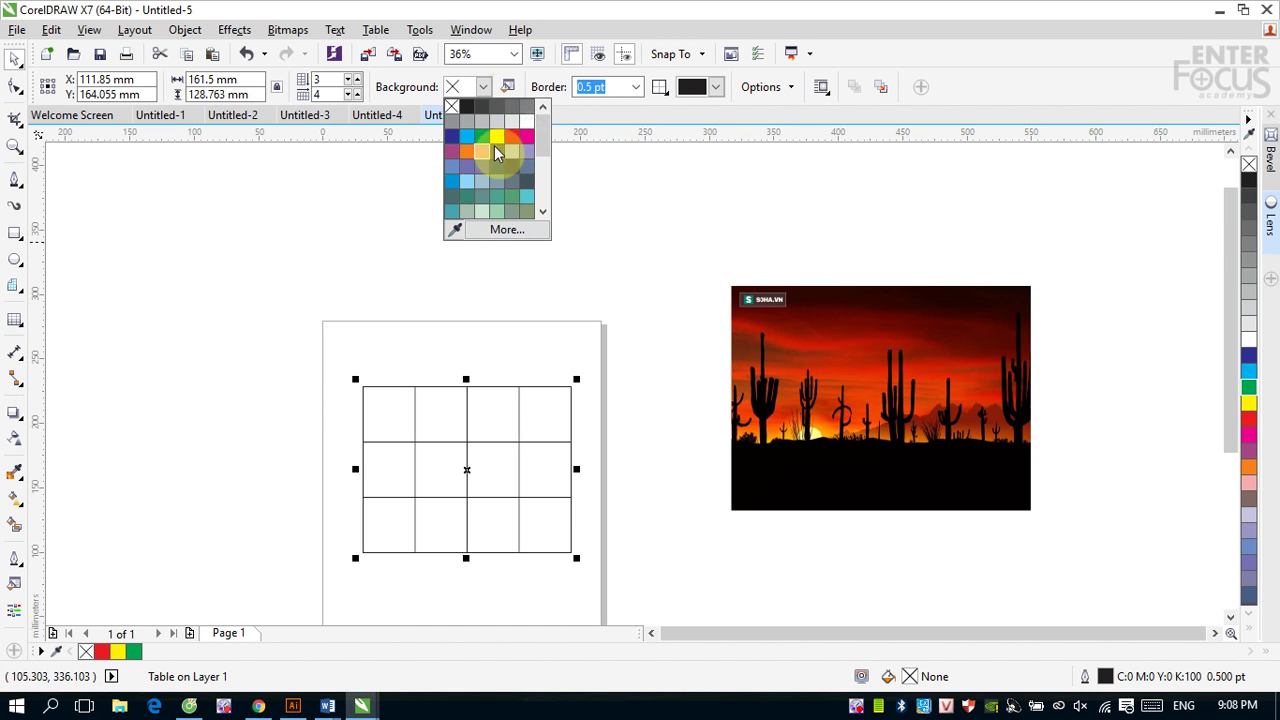
left_click(499, 139)
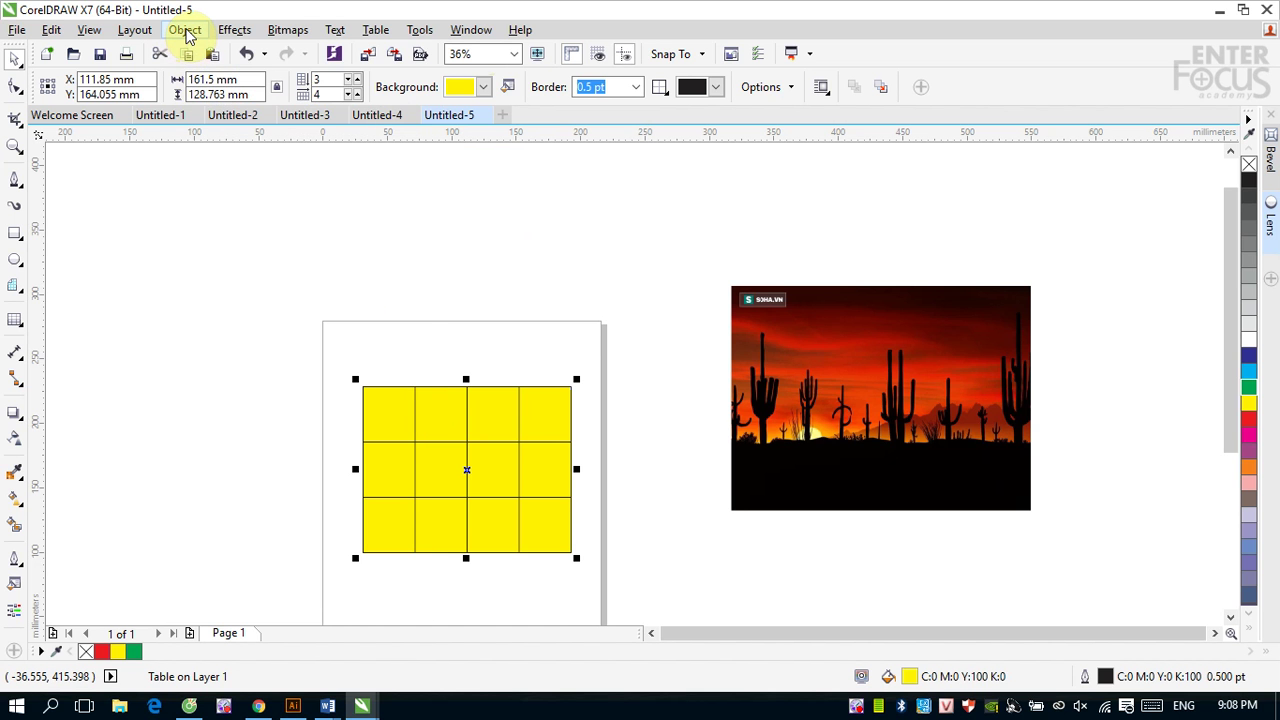
- Break the yellow table apart and ungroup its pieces
left_click(186, 33)
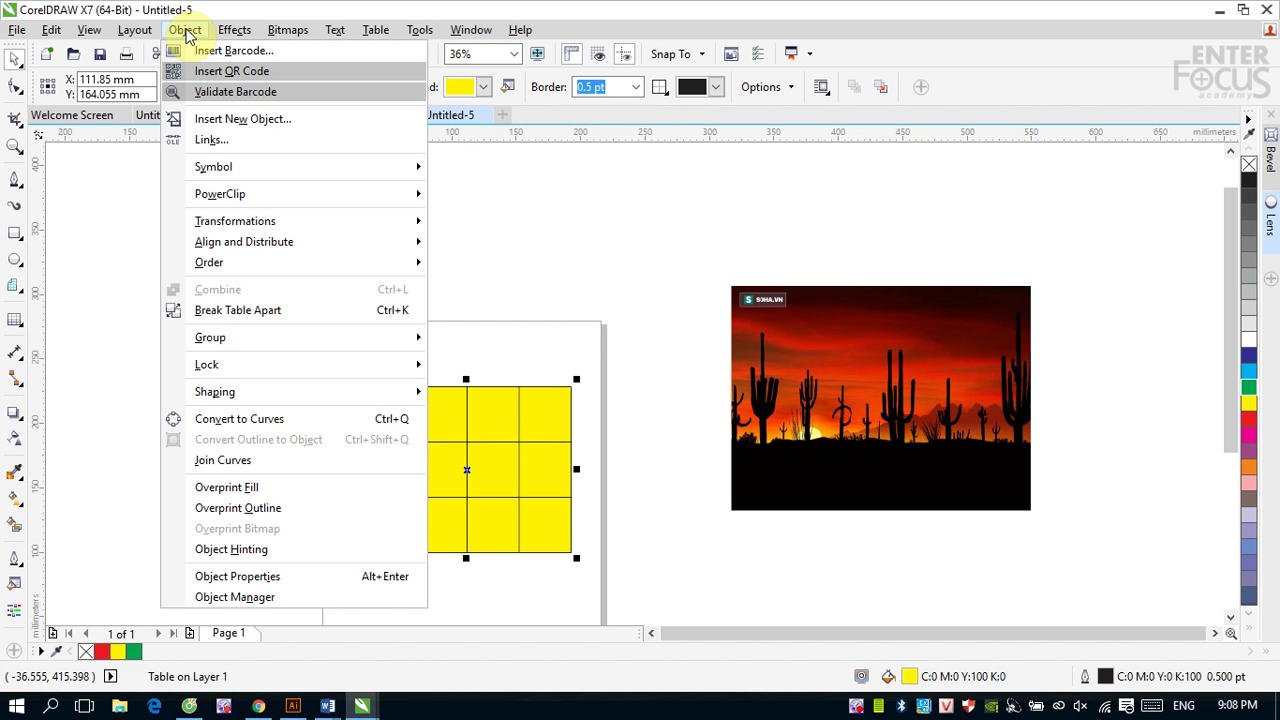
left_click(234, 311)
left_click(477, 246)
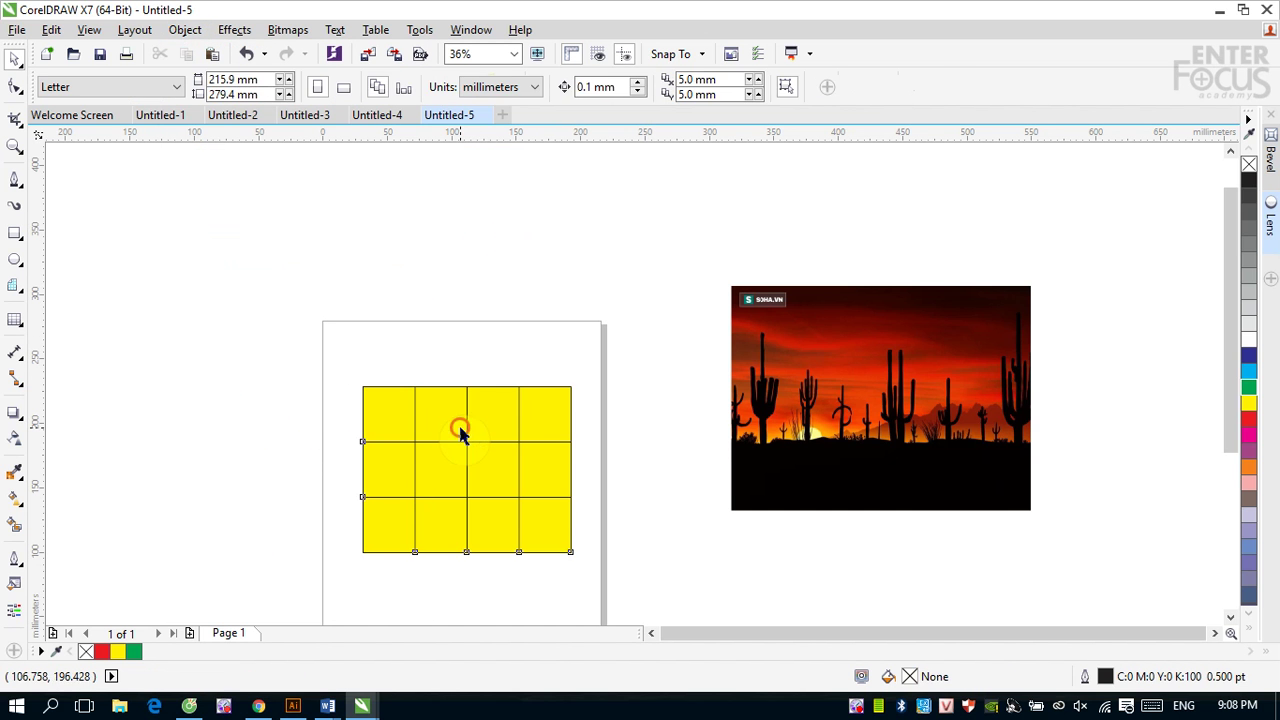
left_click(458, 424)
left_click(623, 87)
left_click(586, 197)
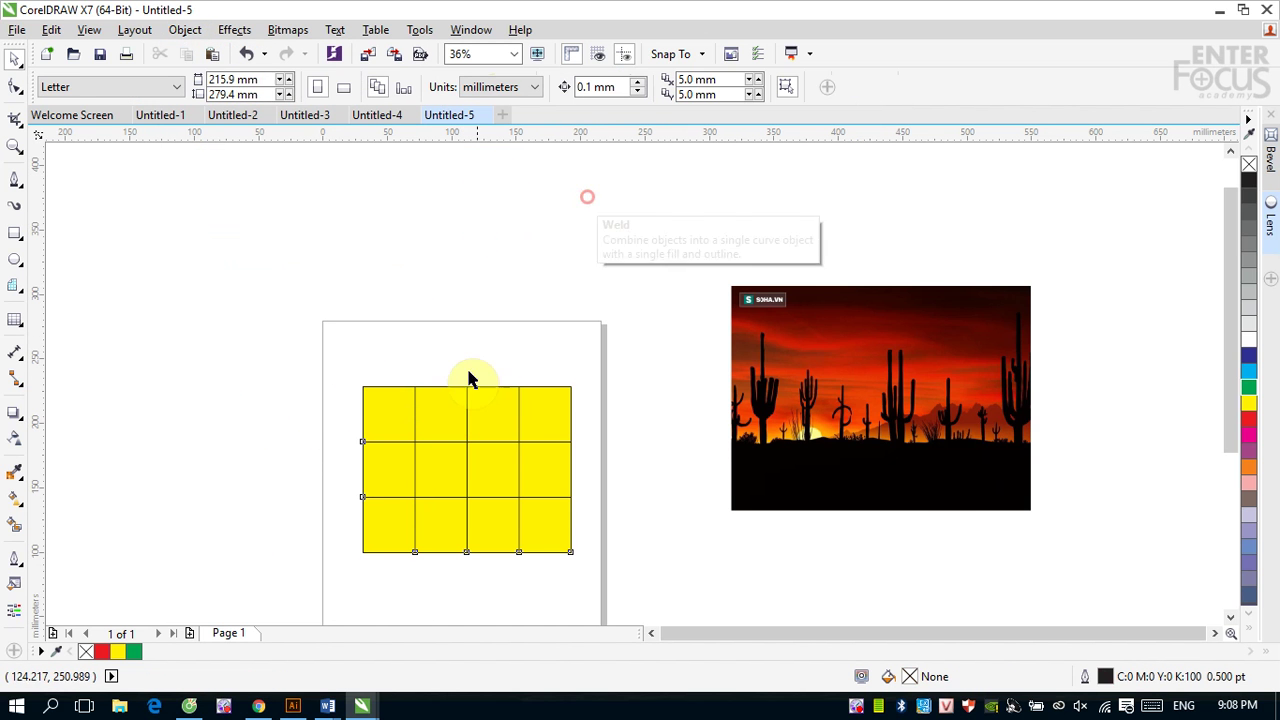
- Pull the table's upper border, its last inner vertical line and its upper inner horizontal line away from the yellow background
left_click(480, 387)
left_click_drag(480, 392, 503, 231)
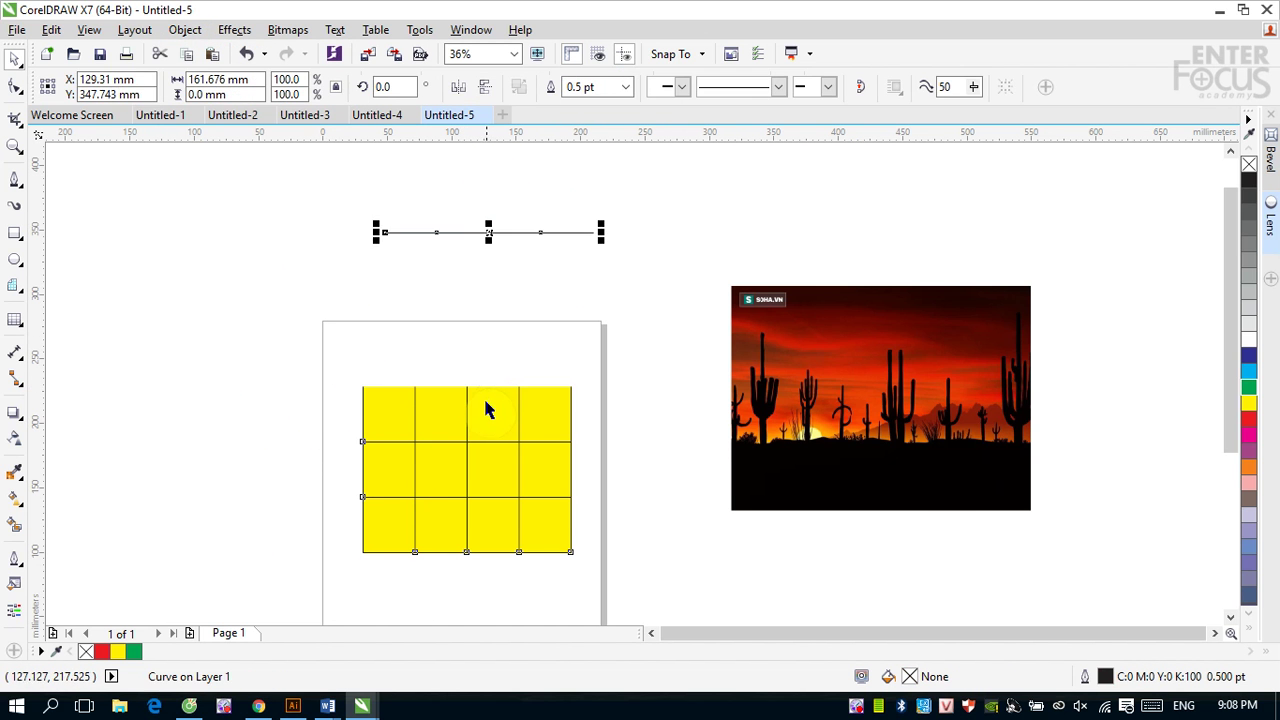
left_click_drag(518, 398, 302, 300)
left_click_drag(383, 441, 388, 346)
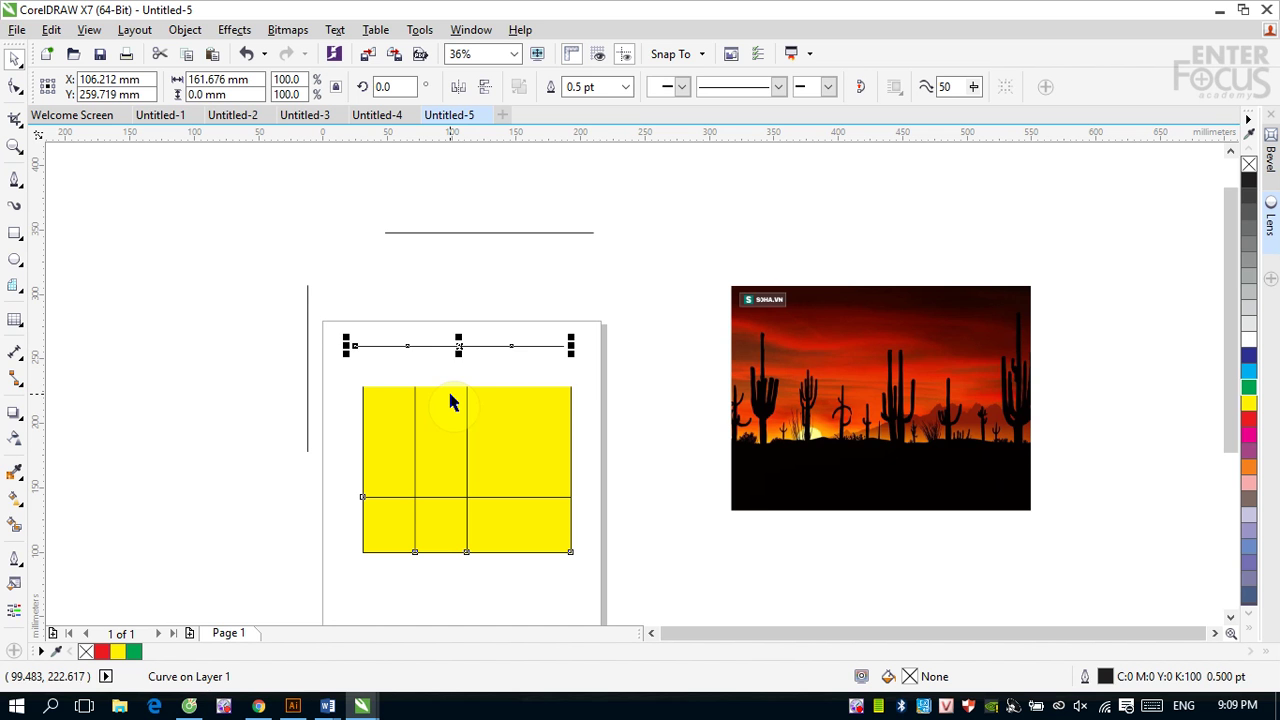
- Delete the table's middle vertical line and its yellow background shape
left_click(912, 410)
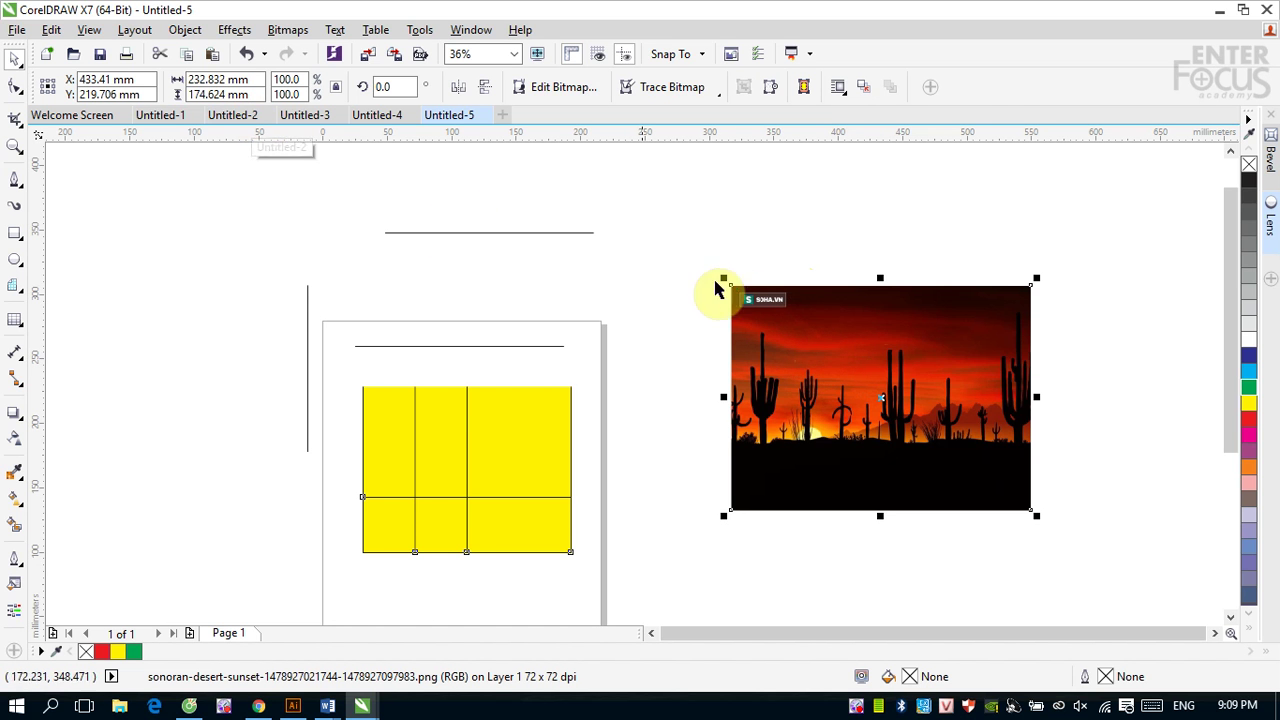
left_click(467, 435)
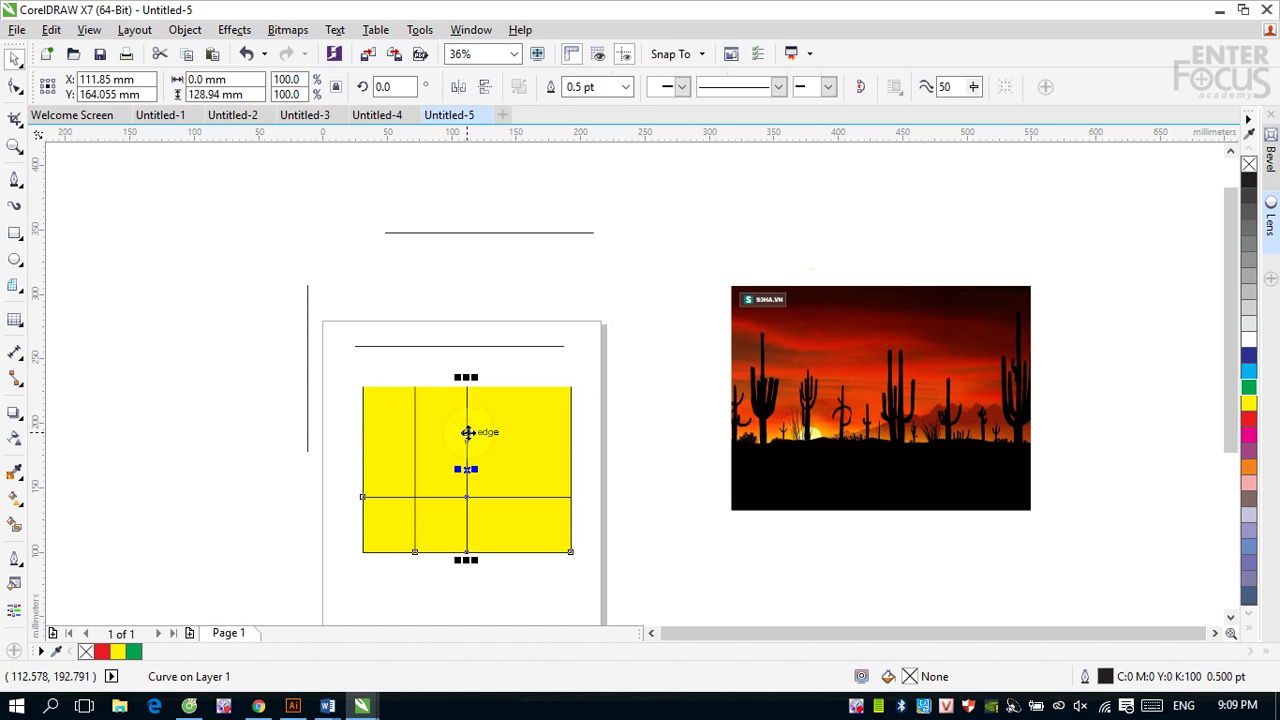
key("Delete")
left_click(424, 455)
key("Delete")
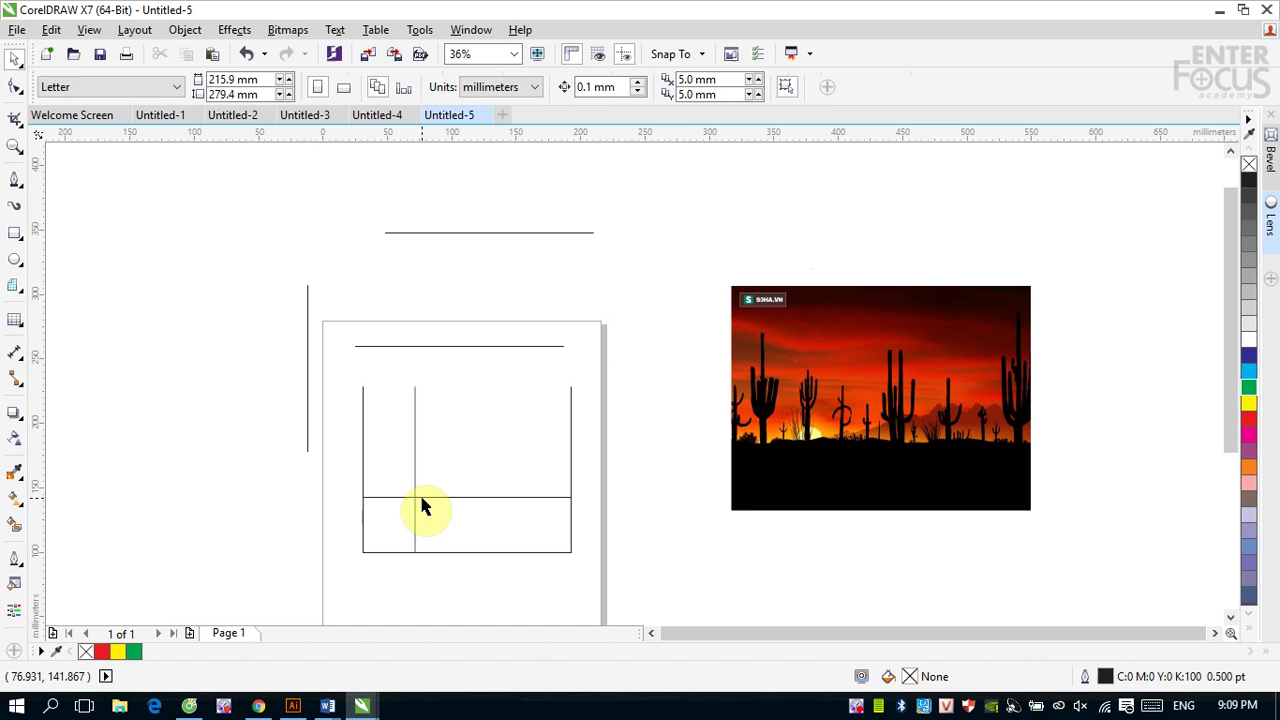
- Delete the table's remaining inner lines, its outer borders and the loose lines around the page
left_click(420, 498)
key("Delete")
left_click(418, 505)
key("Delete")
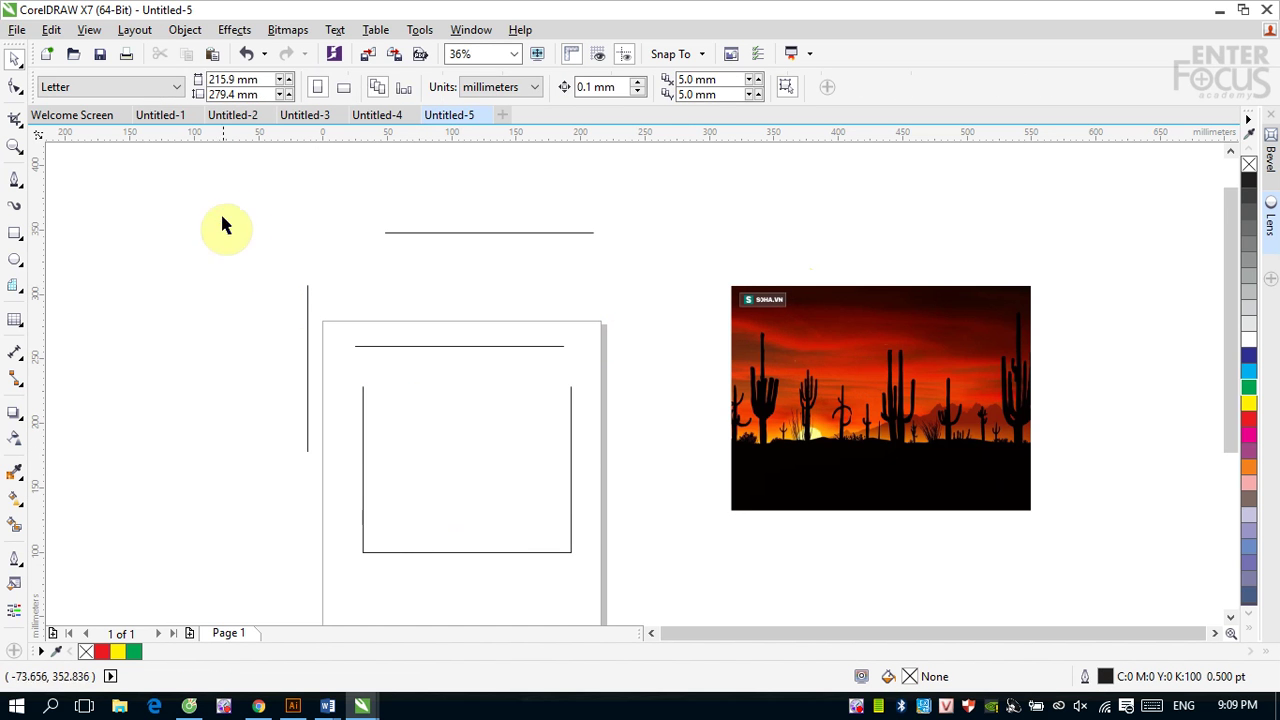
left_click_drag(234, 206, 634, 609)
key("Delete")
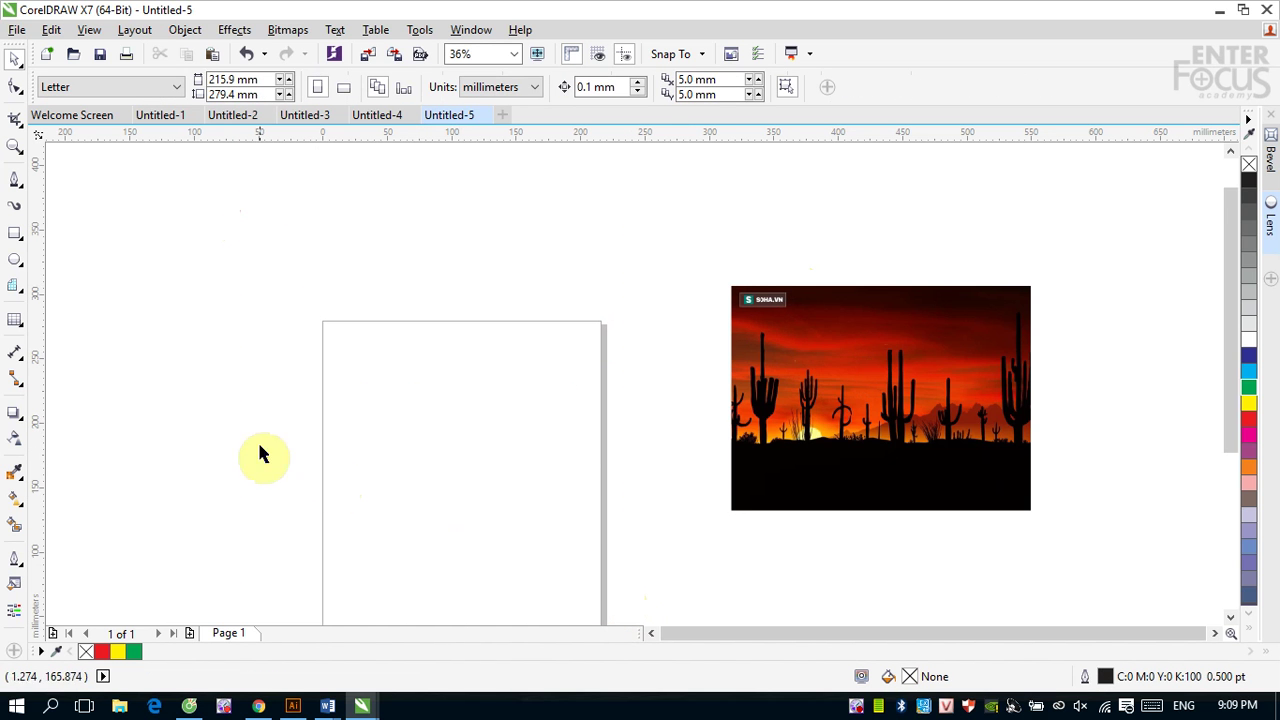
- Draw a circle about 132 mm in diameter on the page and PowerClip the desert sunset picture inside it
left_click(15, 259)
left_click_drag(376, 382, 503, 529)
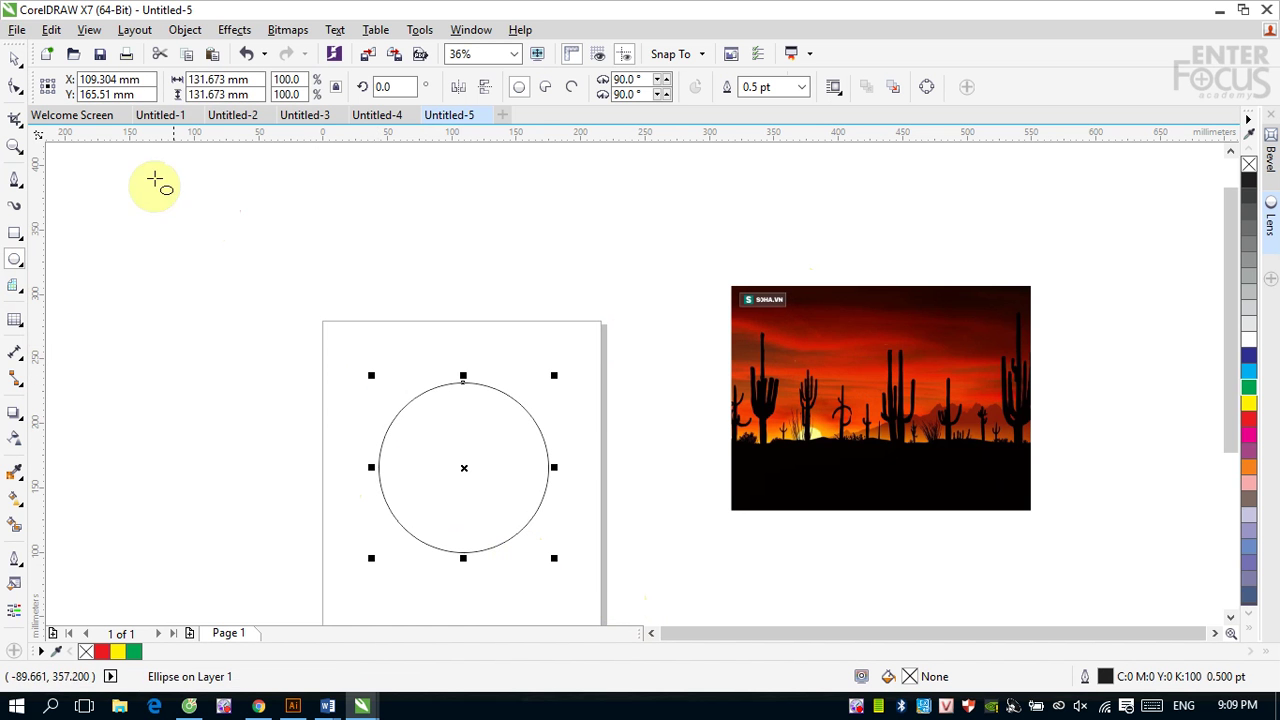
left_click(15, 56)
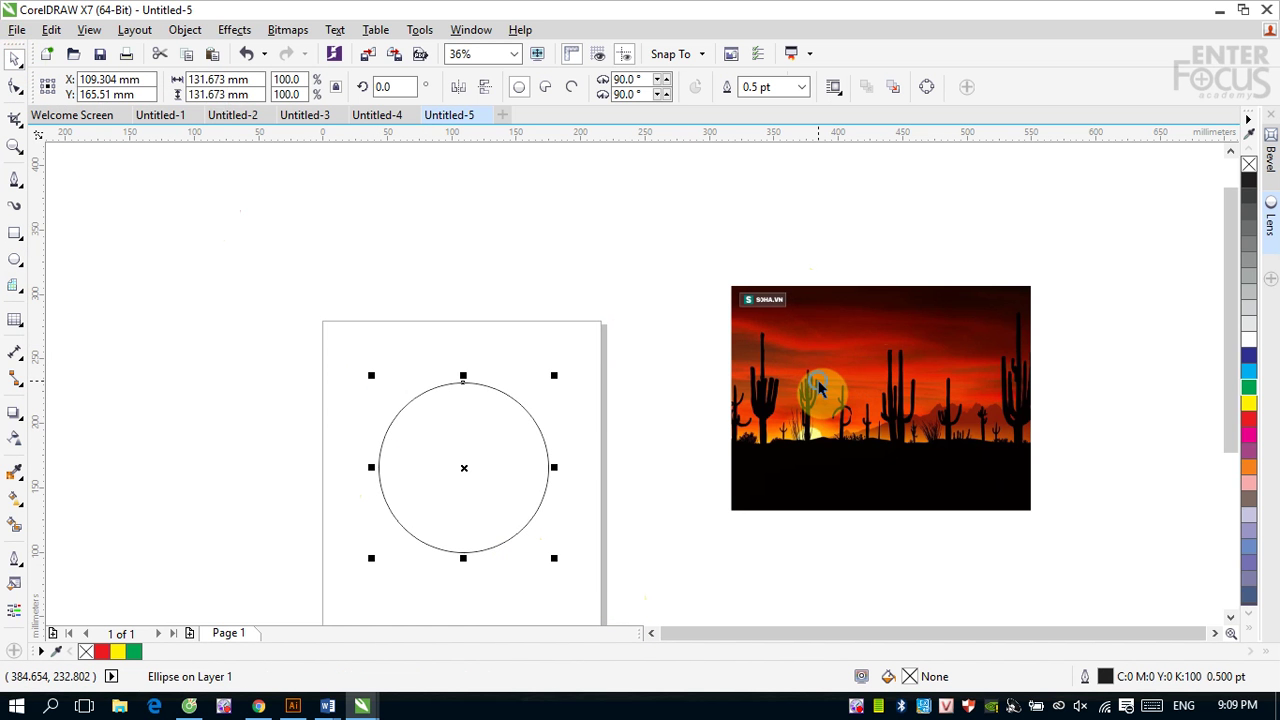
left_click_drag(820, 391, 499, 468)
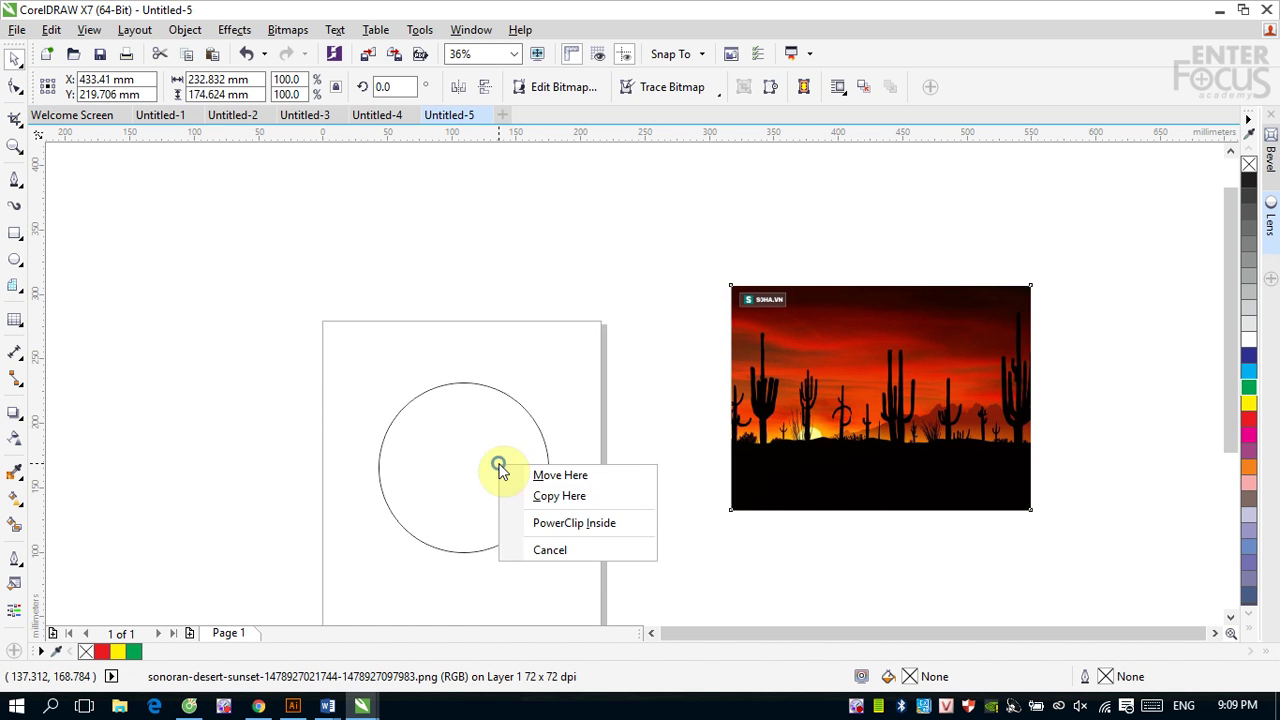
left_click(568, 523)
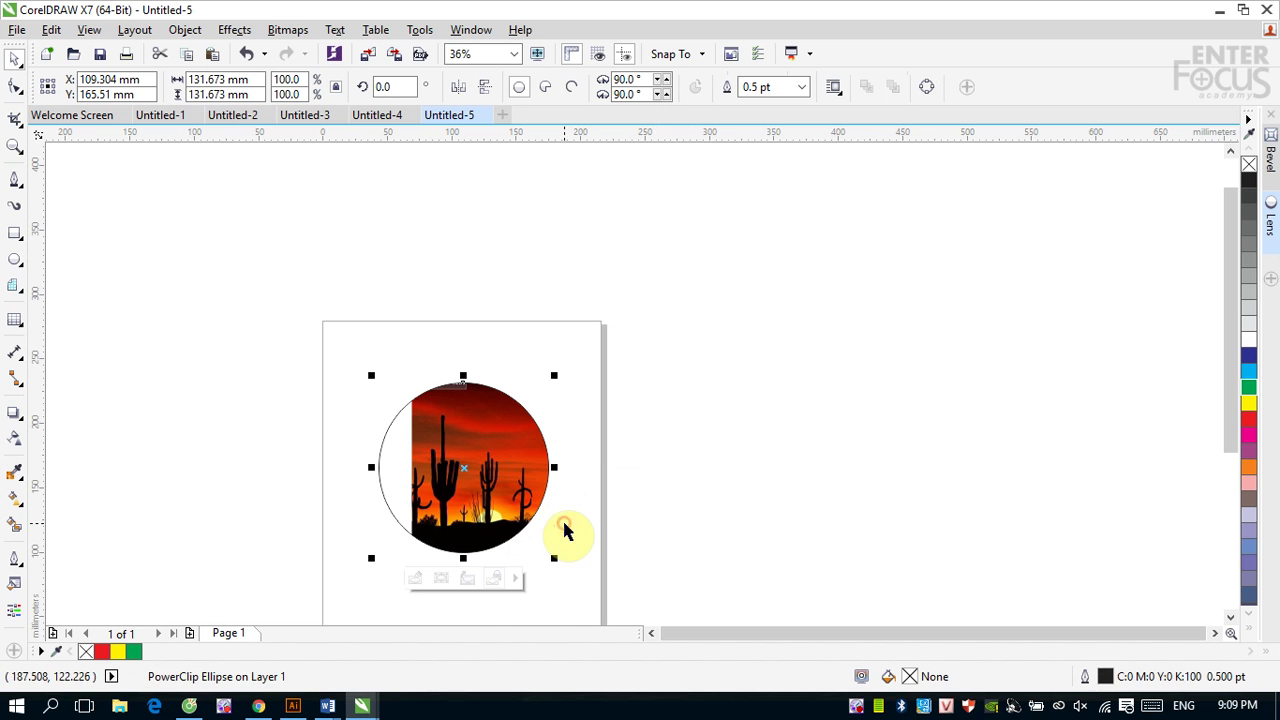
- Reposition the clipped sunset picture within the circle so that it fills the whole frame
left_click(441, 578)
left_click_drag(559, 480, 482, 475)
left_click(785, 458)
- Extract the sunset picture from the circle's PowerClip and move it off the page to the right
right_click(460, 464)
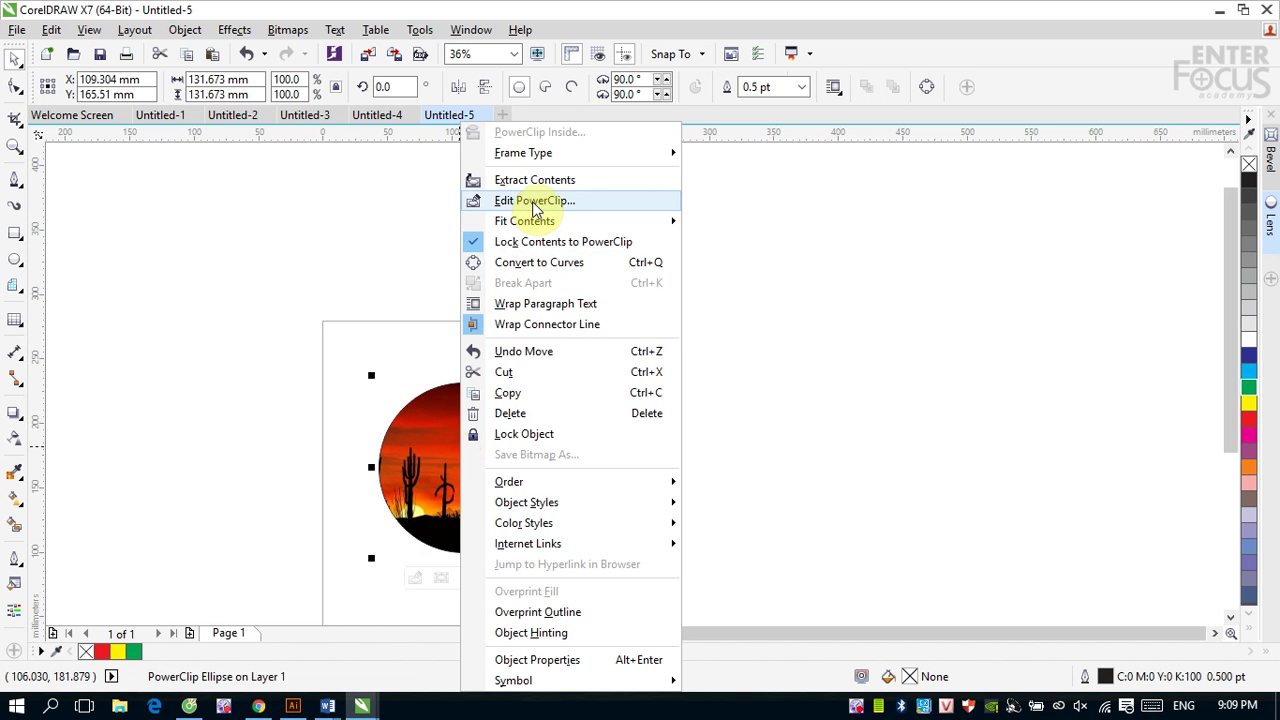
left_click(791, 286)
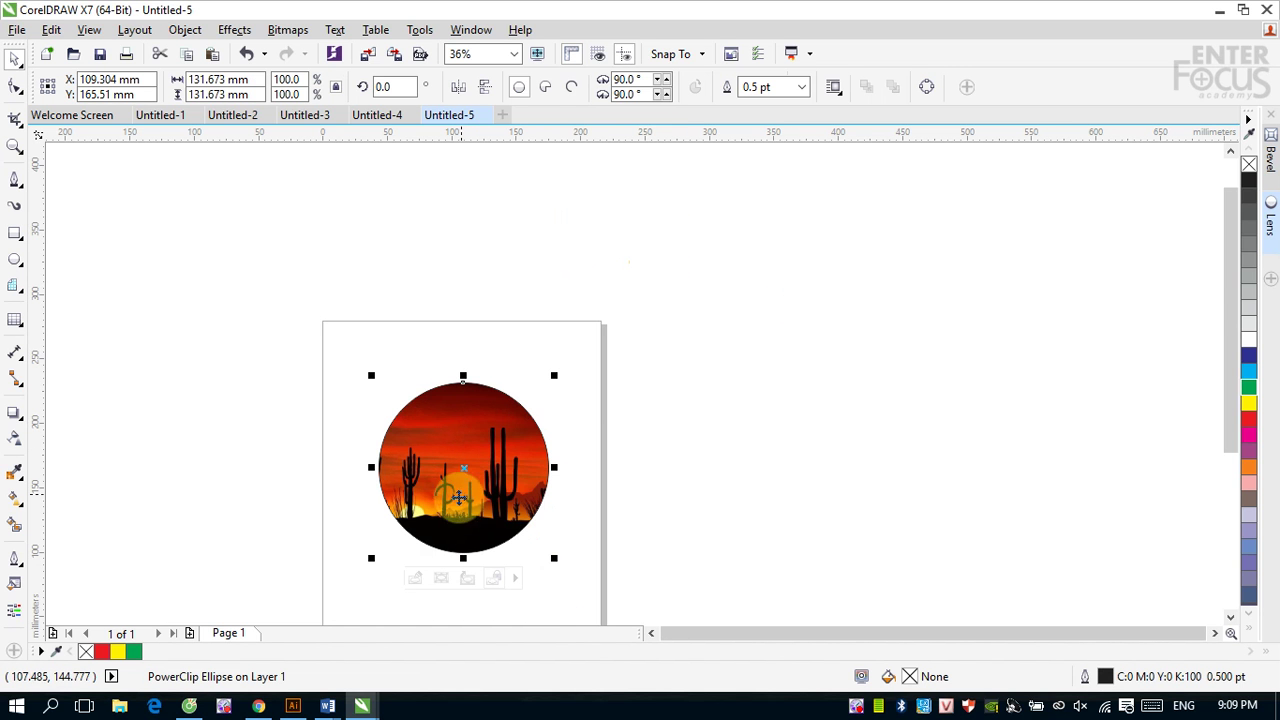
left_click(468, 580)
left_click_drag(625, 450, 1075, 325)
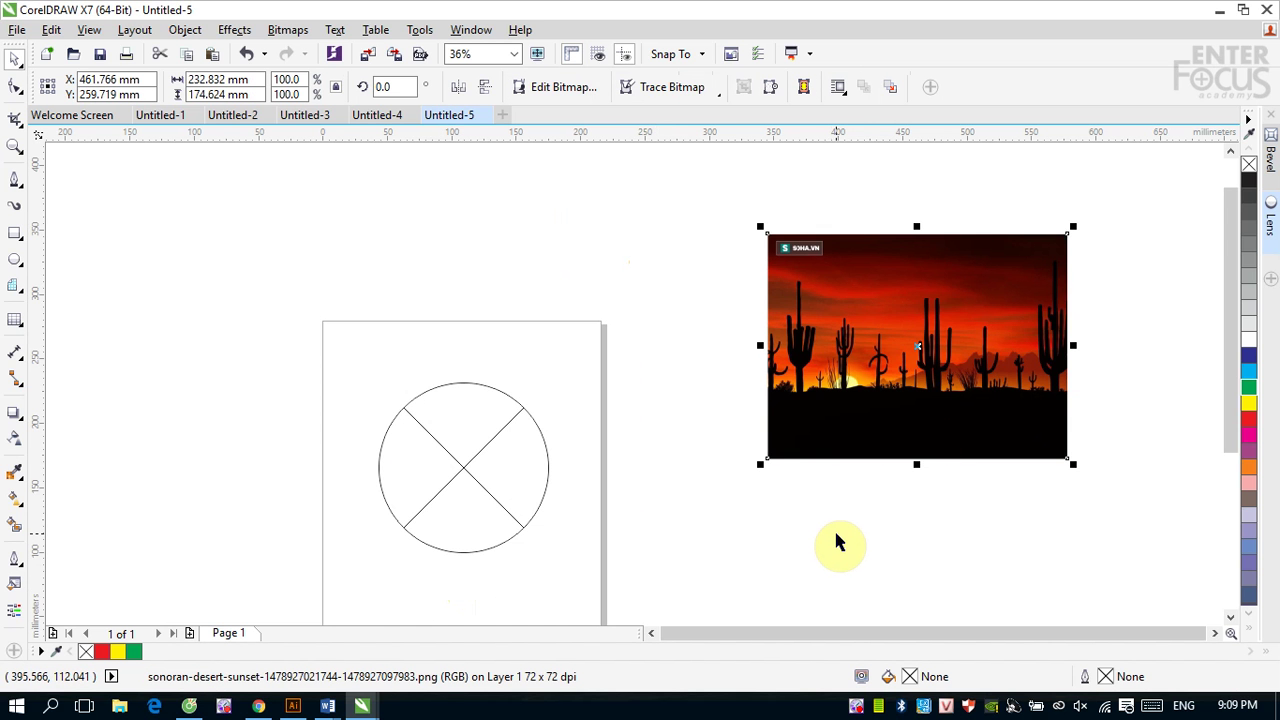